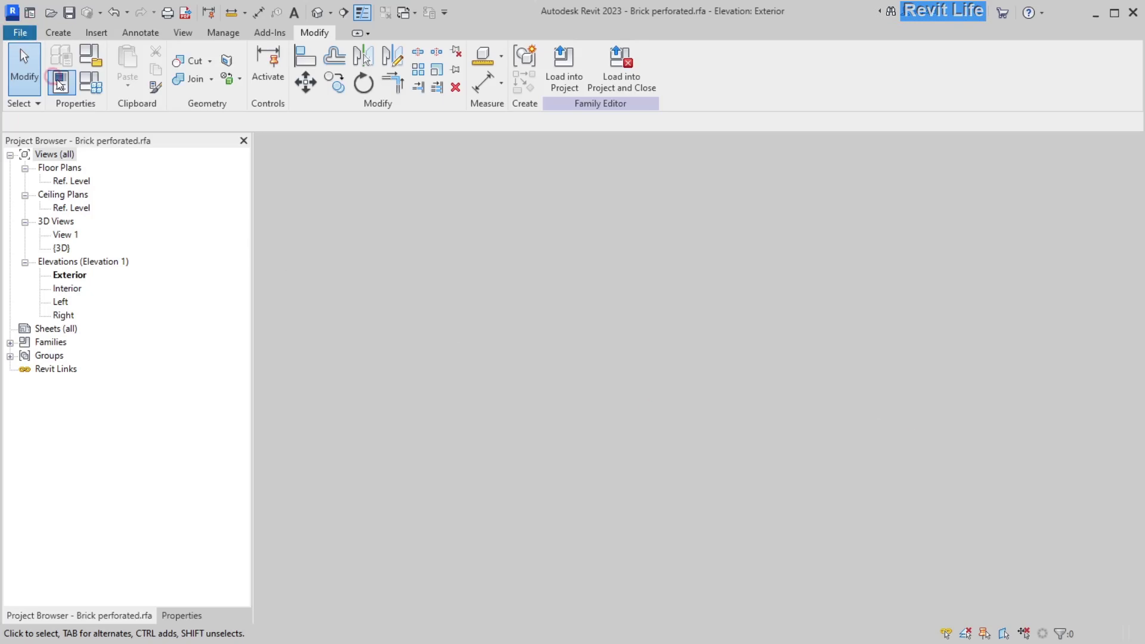
Create a new family from the Metric Curtain Wall Panel.rft template
mouse_move(77, 88)
click(127, 98)
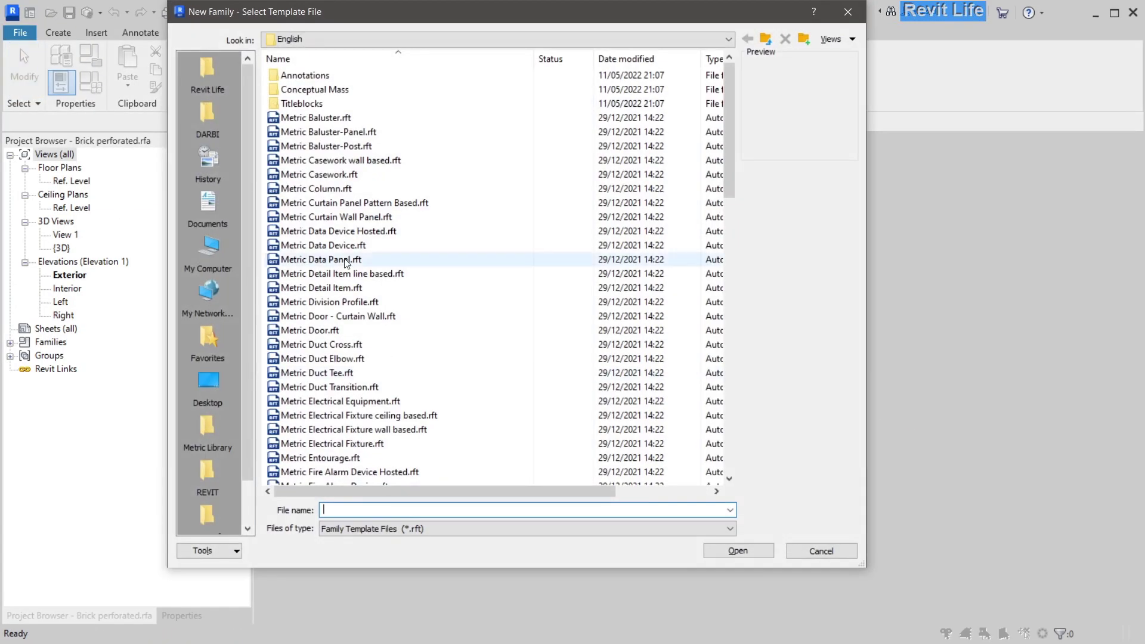
click(357, 218)
click(738, 550)
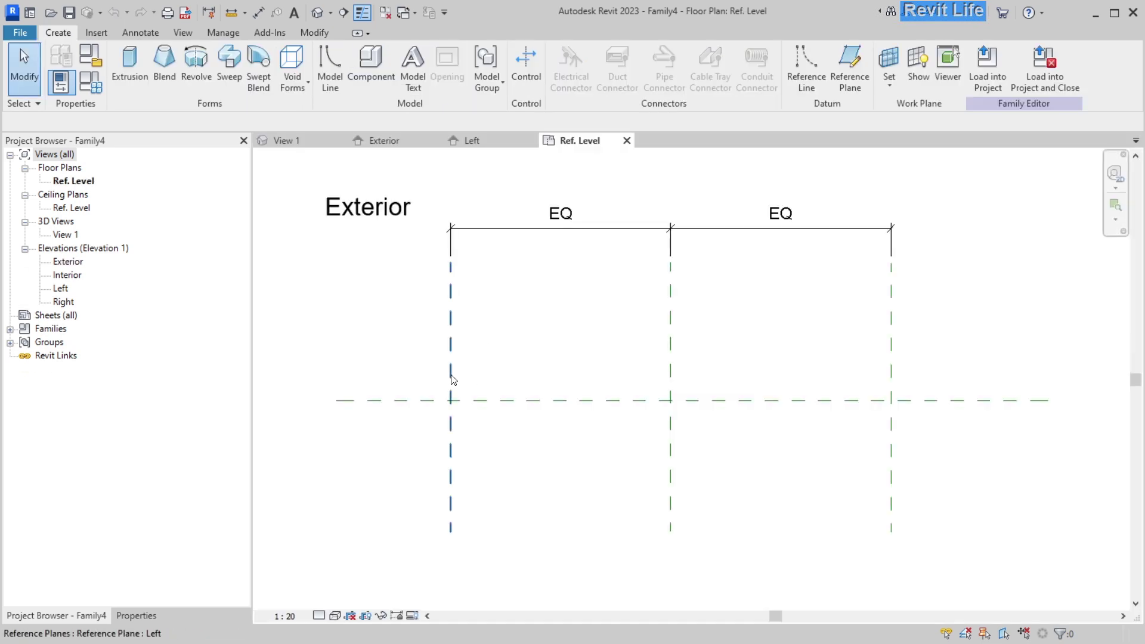
In the Exterior elevation, set the leftmost vertical reference plane 190 mm from the centre plane
click(451, 380)
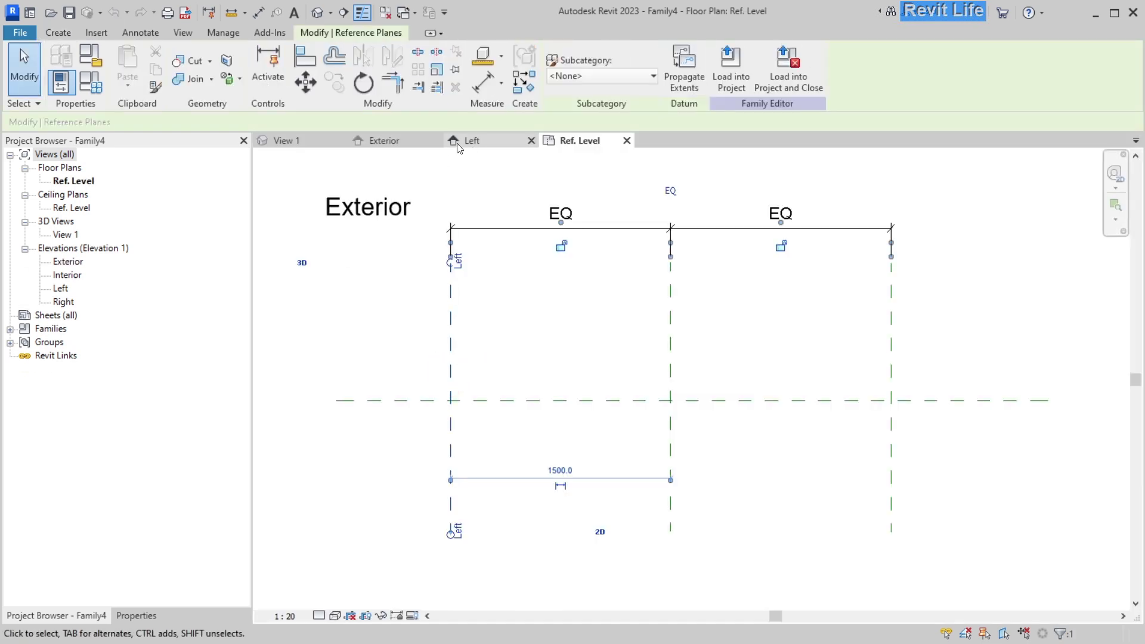
click(412, 141)
click(555, 380)
click(613, 261)
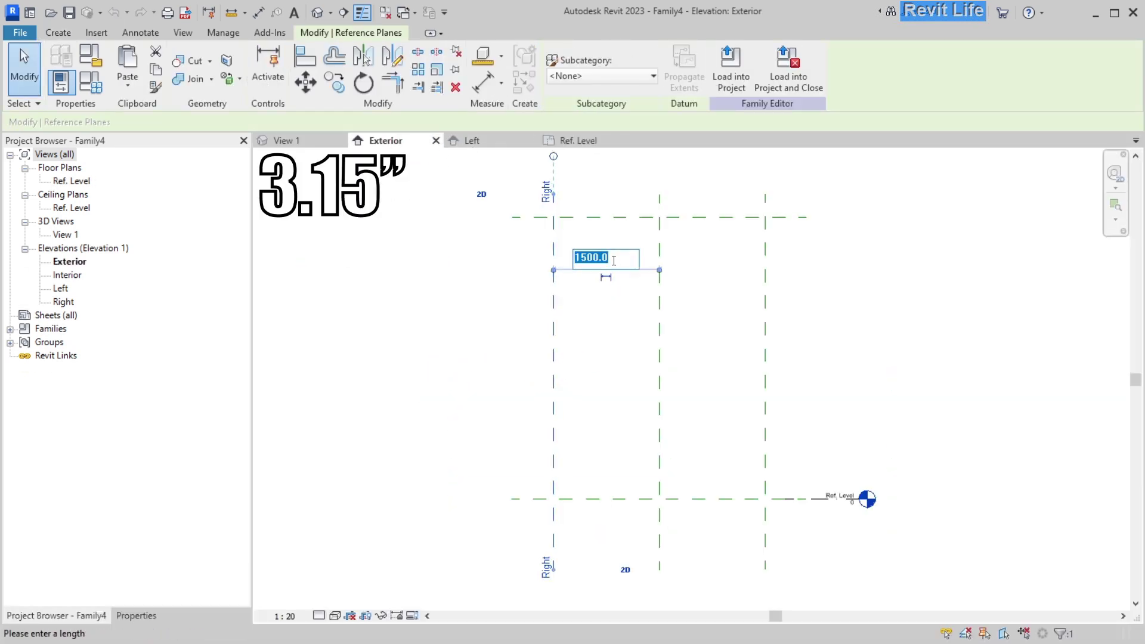
text(190)
key(Return)
key(Escape)
Set the top reference plane 180 mm above the bottom reference plane
click(722, 217)
click(741, 358)
text(180)
key(Return)
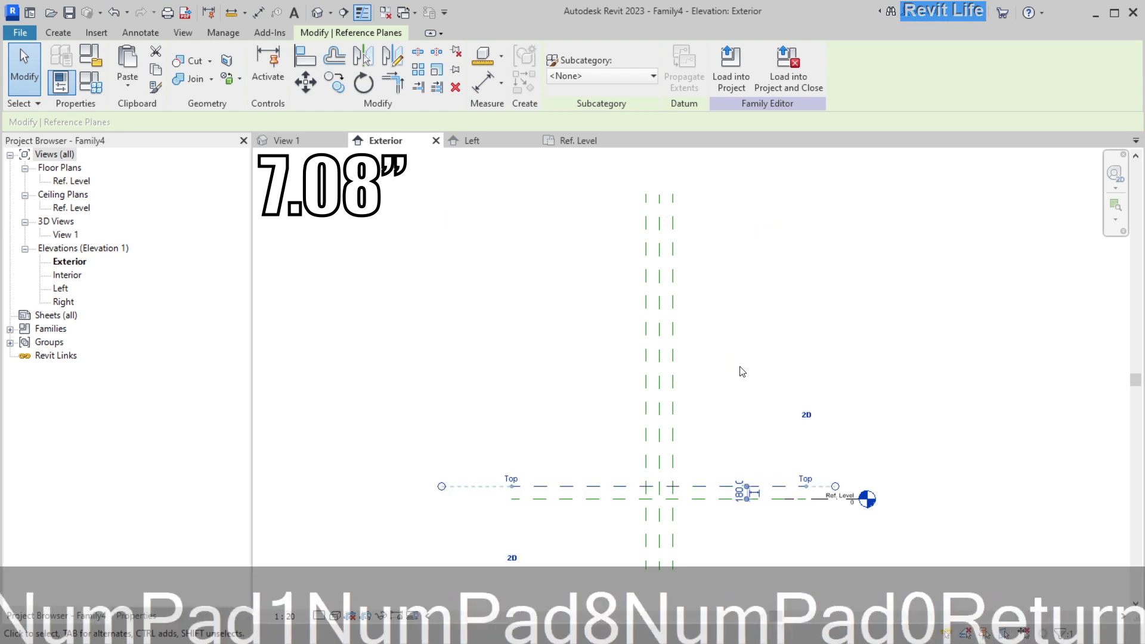
key(Escape)
Draw a horizontal reference plane between the bottom and top planes, crossing all three vertical planes
scroll(674, 500, up, 10)
key(c)
key(s)
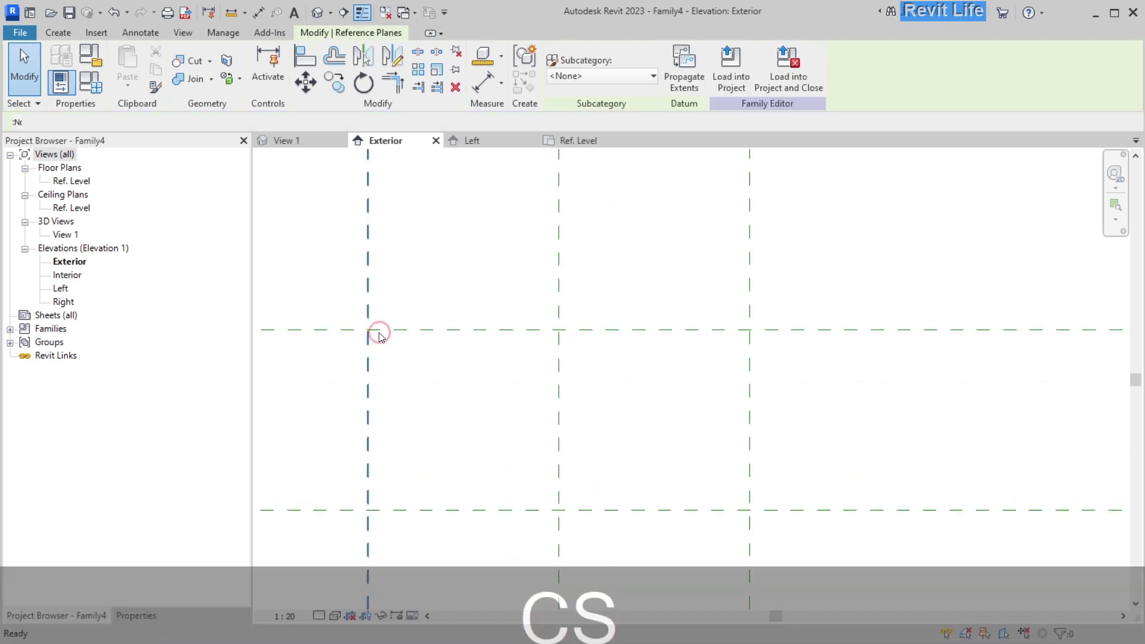
key(Escape)
key(Escape)
Dimension the bottom, middle and top horizontal planes together and make their spacing equal
key(d)
key(a)
click(454, 510)
click(468, 388)
click(525, 330)
click(1032, 388)
click(775, 419)
Set the elevation's view scale to 1 : 2
click(284, 616)
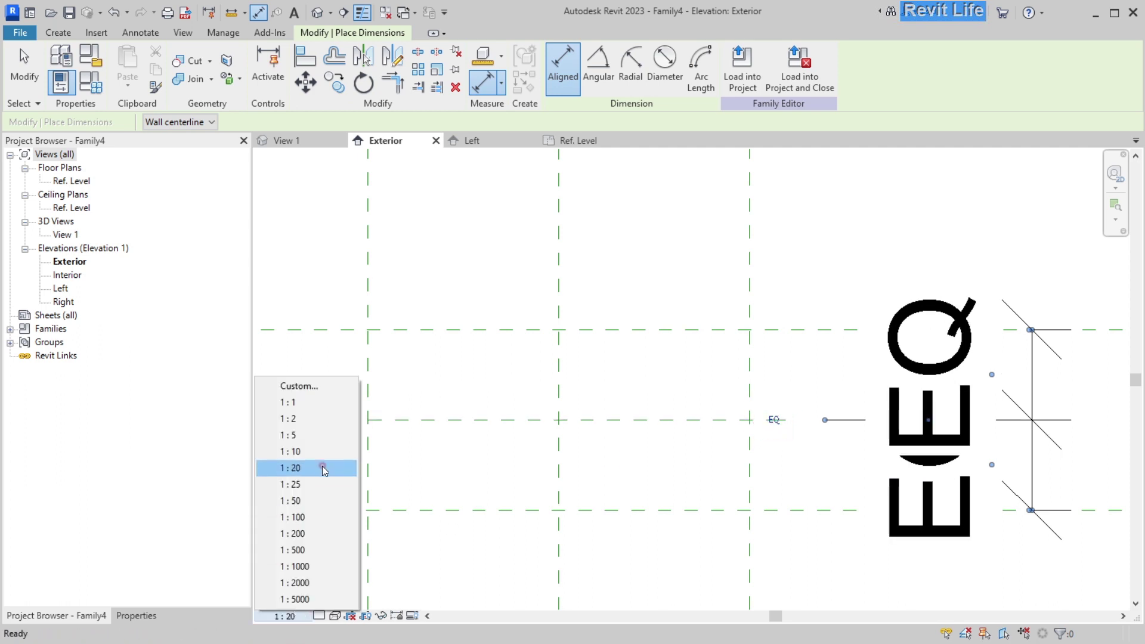
click(293, 422)
key(Escape)
key(Escape)
Draw four short vertical reference planes: two in the upper half near the centre and rightmost planes, two in the lower half near the leftmost and centre planes
key(c)
key(s)
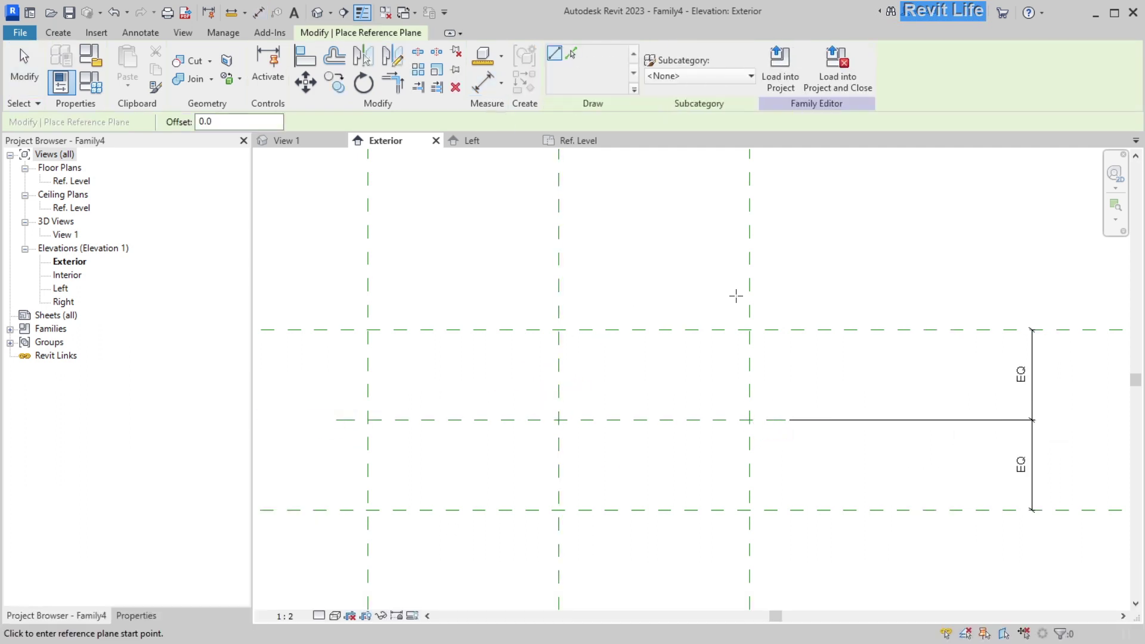
click(731, 464)
key(Escape)
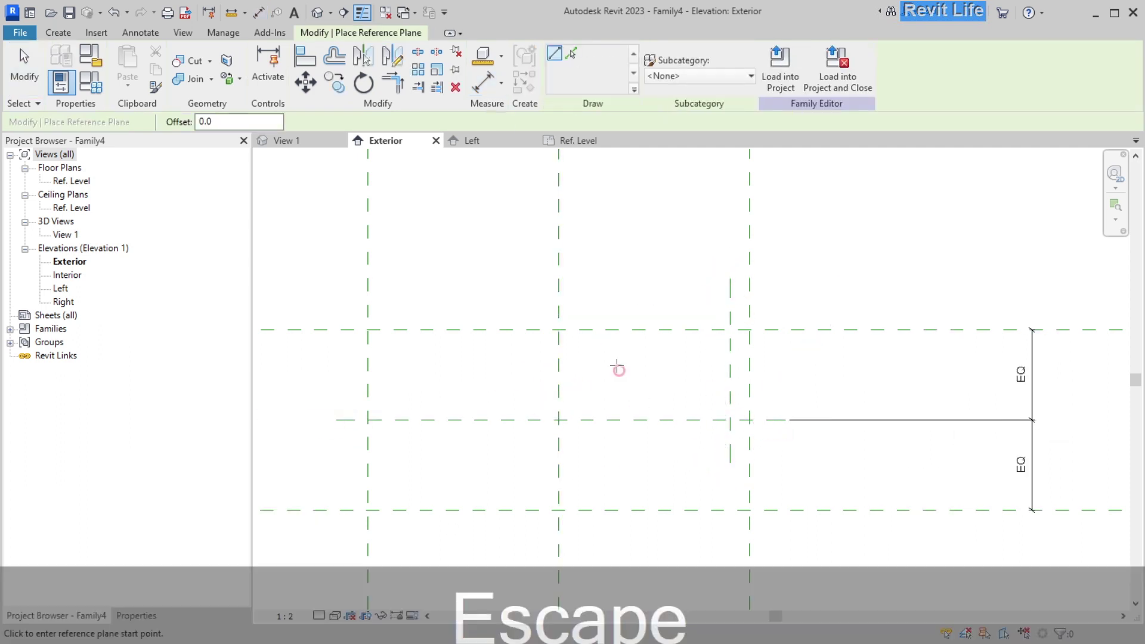
key(Escape)
click(578, 396)
click(577, 550)
key(Escape)
click(348, 397)
click(348, 549)
key(Escape)
key(Escape)
Add an aligned dimension between the upper short vertical plane and the centre plane
key(d)
key(a)
key(l)
click(536, 327)
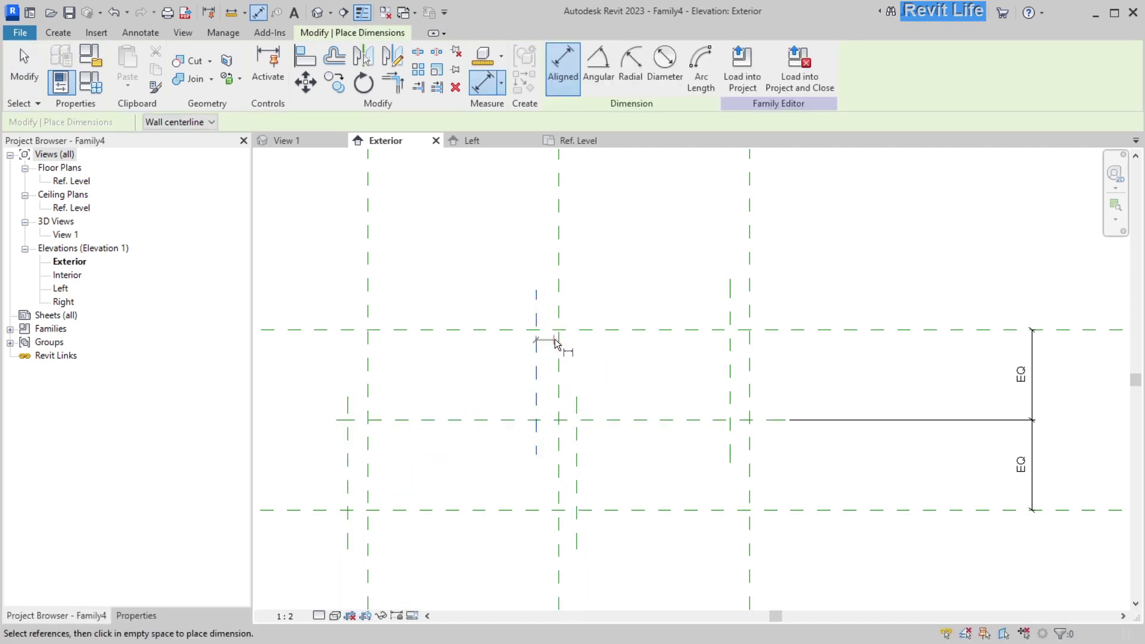
key(Escape)
key(Escape)
Label that dimension with a new type family parameter named Overhang
click(704, 67)
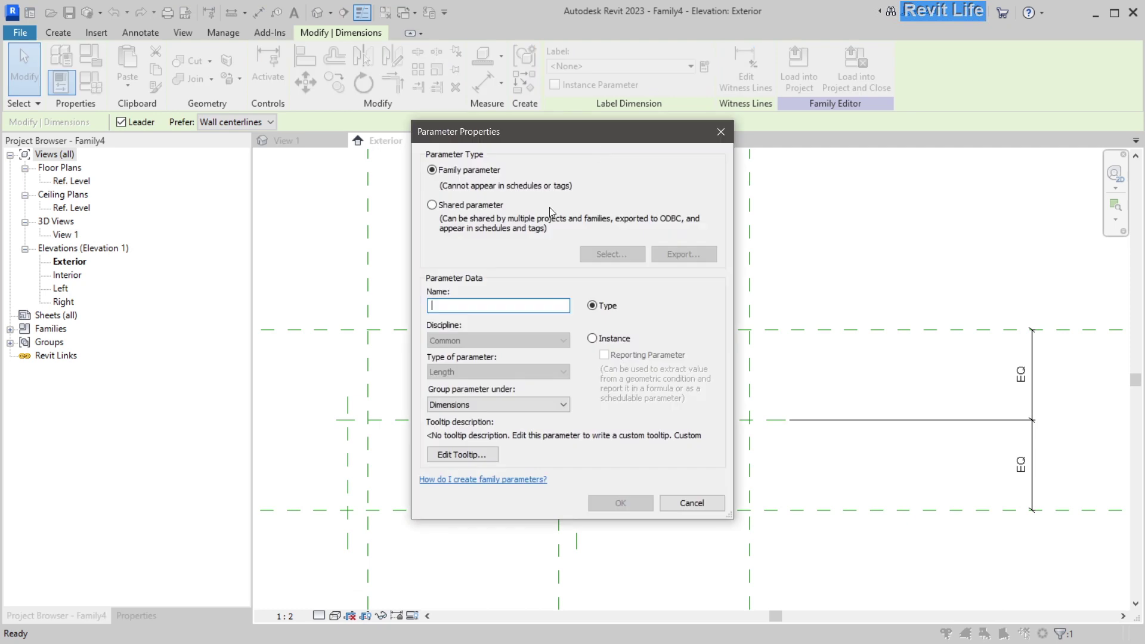
text(Ovarhang)
click(445, 305)
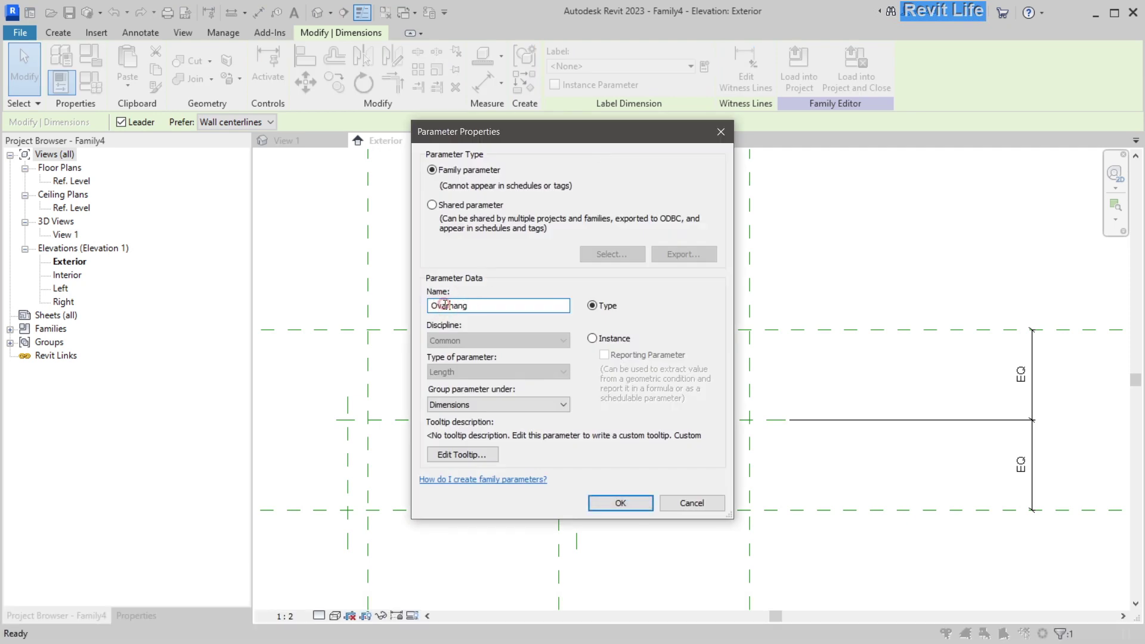
key(Delete)
text(e)
click(621, 503)
key(Escape)
key(Escape)
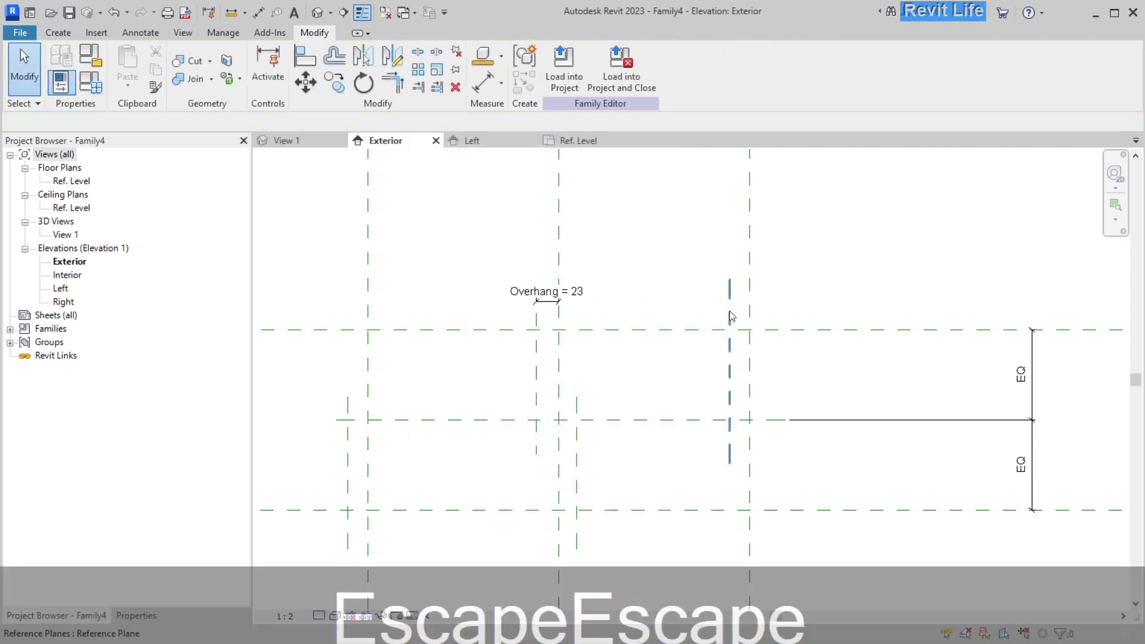
Move the upper short vertical plane near the rightmost plane to that plane's outer side
click(730, 332)
drag(728, 351, 772, 351)
key(Escape)
Dimension the gap between the rightmost plane and the upper short plane outside it
key(d)
key(a)
key(l)
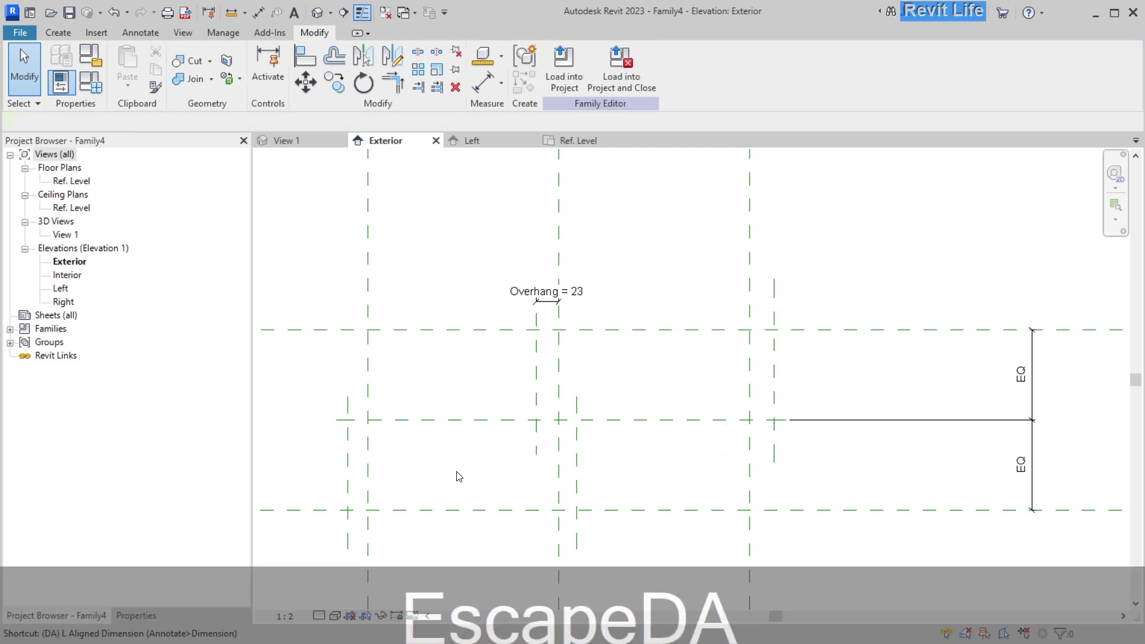
click(750, 367)
click(774, 342)
click(821, 300)
key(Escape)
key(Escape)
Label the upper dimension at the rightmost plane with the Overhang parameter
click(774, 330)
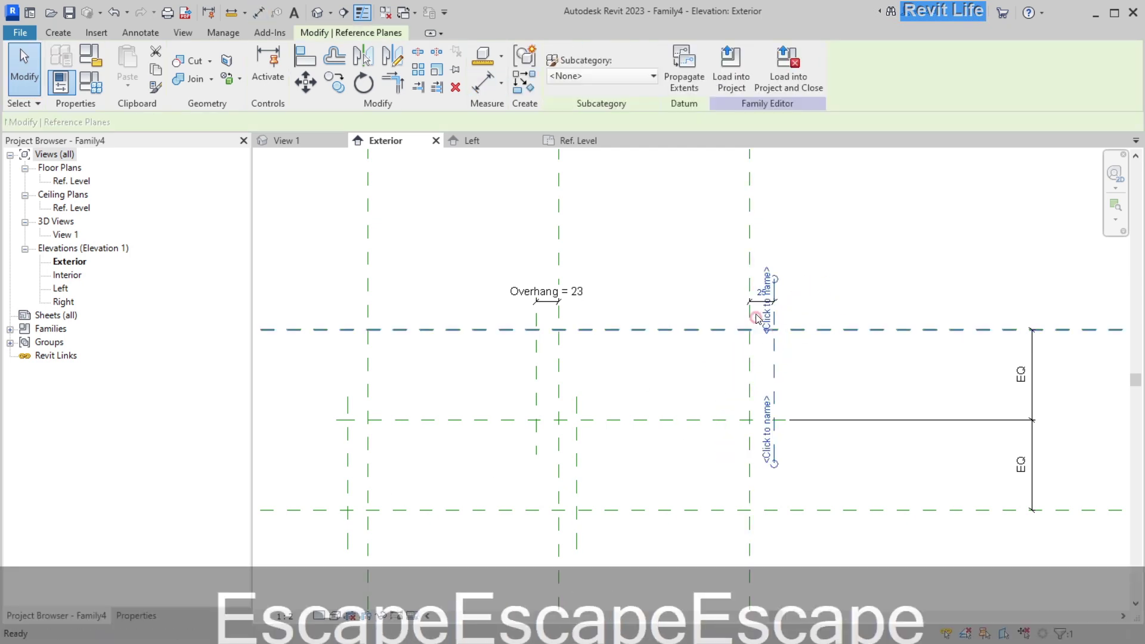
click(761, 301)
click(620, 66)
click(595, 118)
key(Escape)
Dimension the gap between the centre plane and the lower short vertical plane beside it
key(d)
key(a)
key(l)
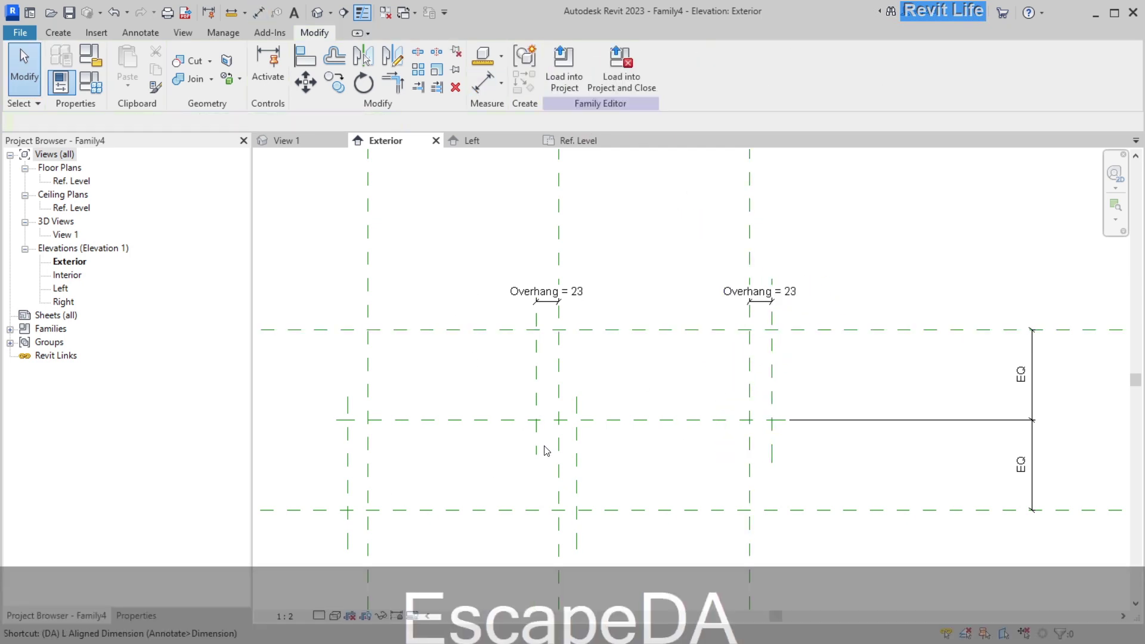
click(559, 531)
click(576, 537)
click(594, 572)
key(Escape)
key(Escape)
click(576, 428)
key(Escape)
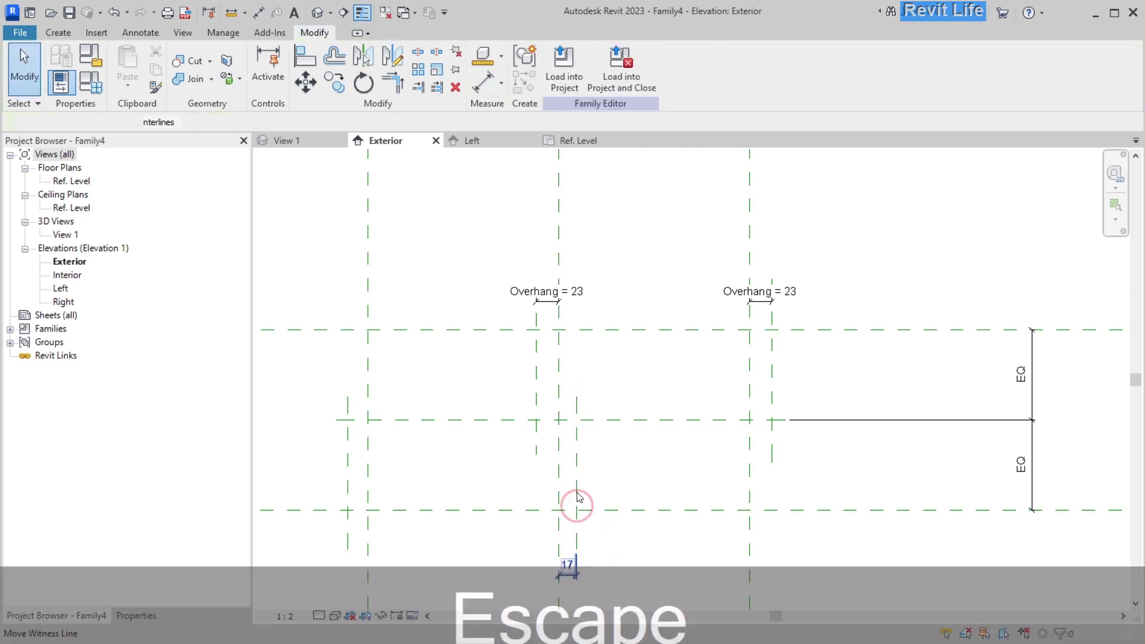
Assign the Overhang parameter to the lower dimension at the centre plane
click(568, 574)
click(690, 67)
click(582, 115)
middle_drag(452, 295, 478, 259)
key(Escape)
Dimension the gap between the lower short vertical plane and the leftmost plane
key(d)
key(a)
key(l)
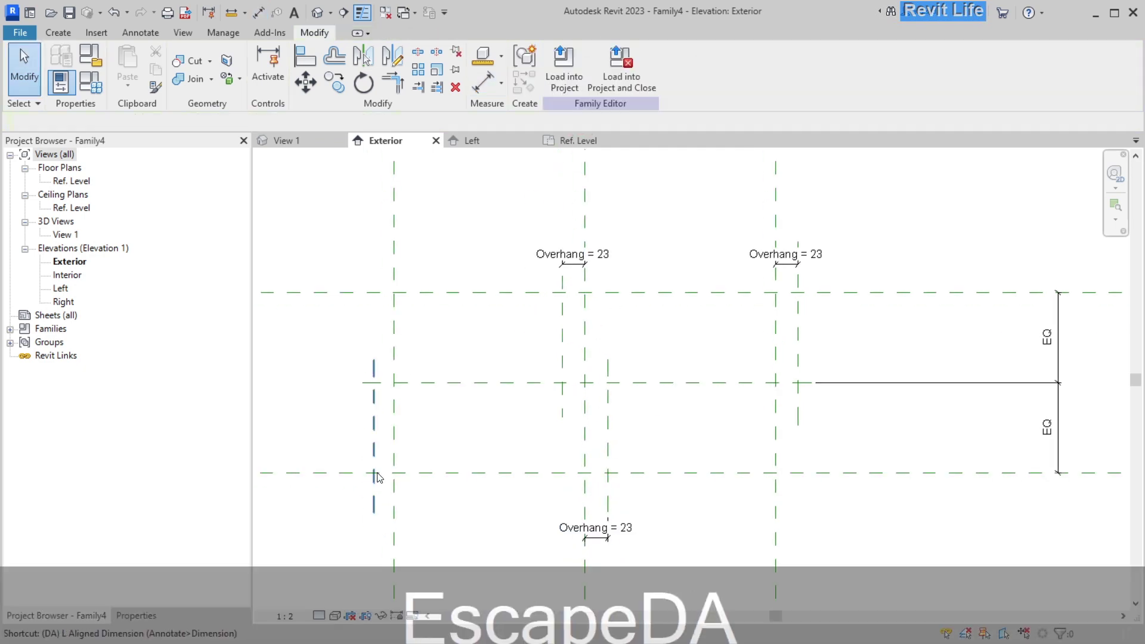
click(374, 478)
click(395, 487)
click(410, 537)
key(Escape)
key(Escape)
Assign the Overhang parameter to the lower dimension at the leftmost plane
click(386, 534)
click(625, 70)
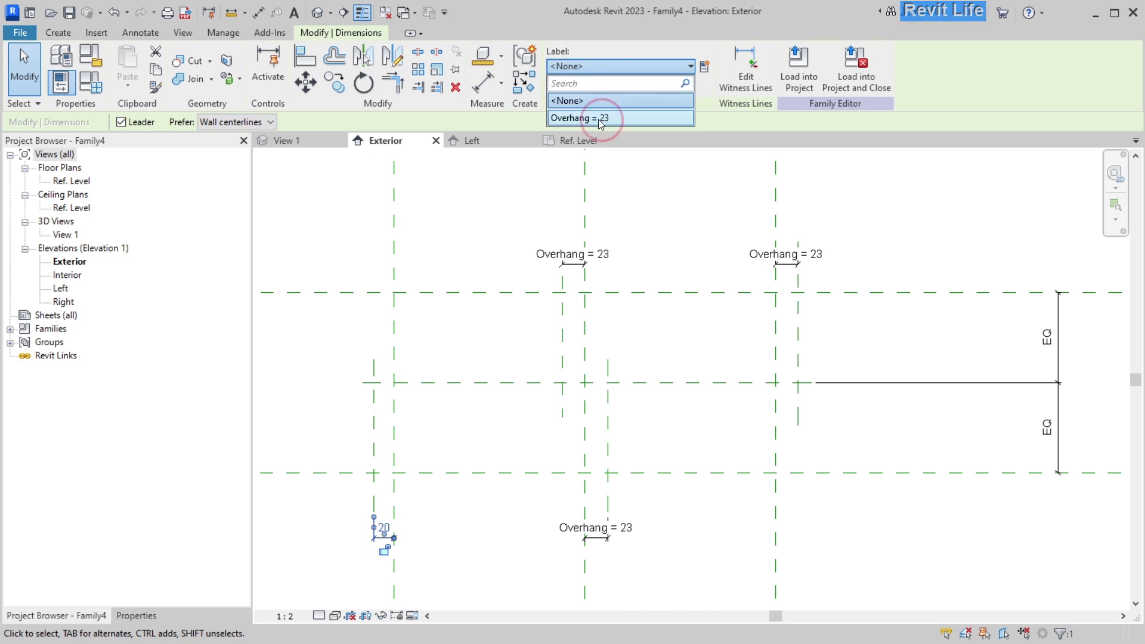
click(606, 120)
key(Escape)
Set the Overhang parameter to 15 mm through its labelled dimension
click(382, 529)
click(381, 529)
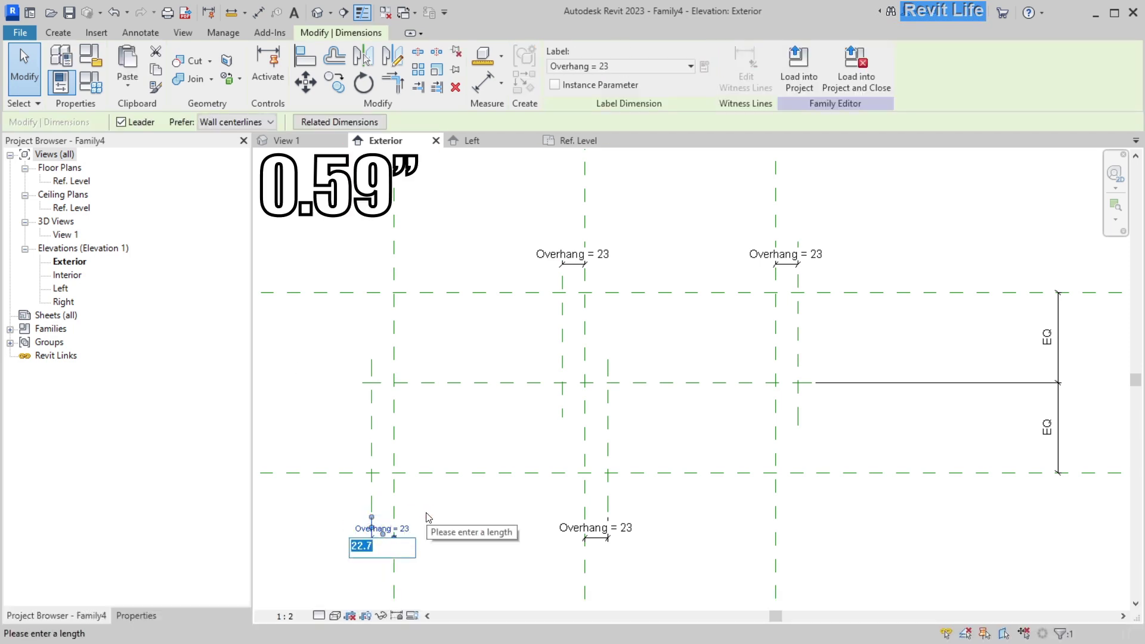
text(15)
key(Return)
key(Escape)
Draw four short horizontal reference planes: one just below the top plane, one on each side of the middle plane, and one just above the bottom plane
click(506, 385)
key(c)
key(s)
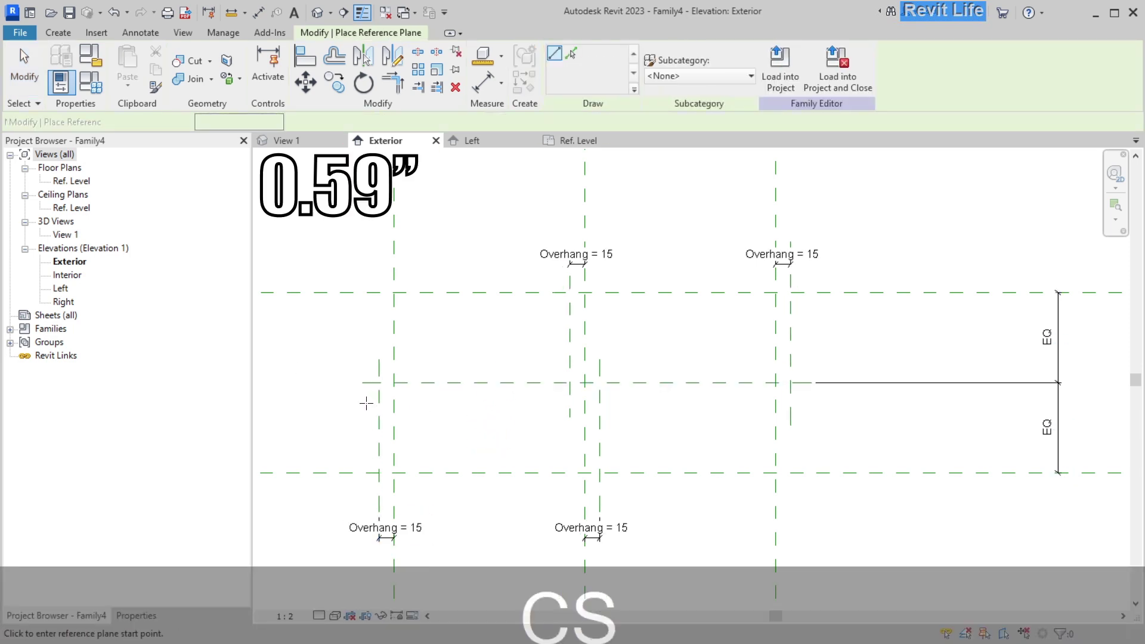
click(832, 303)
key(Escape)
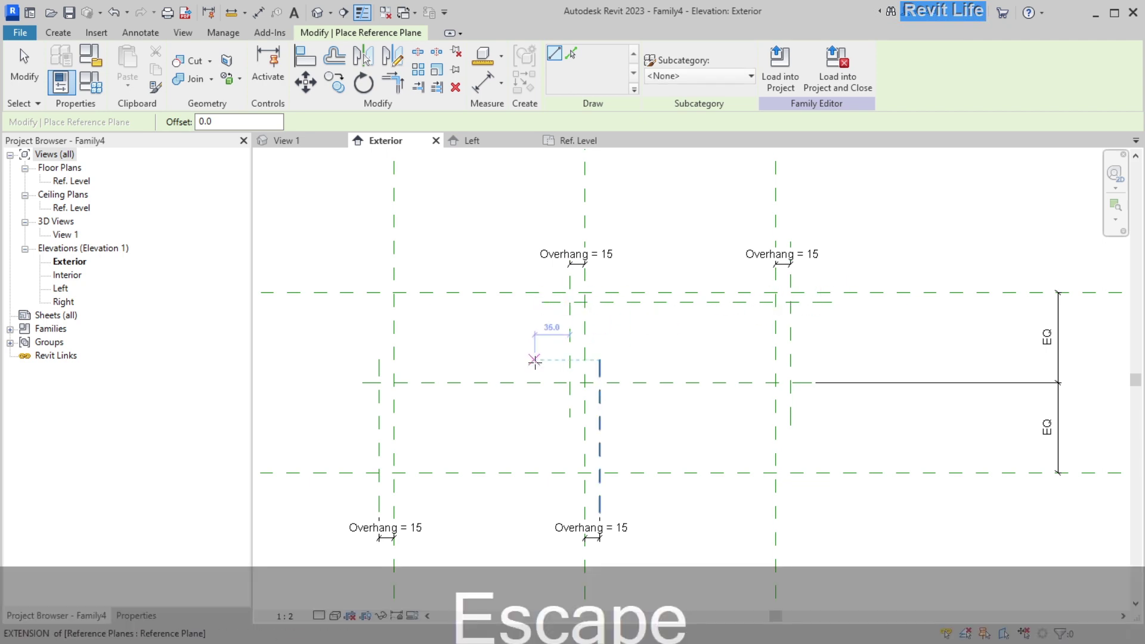
click(813, 366)
key(Escape)
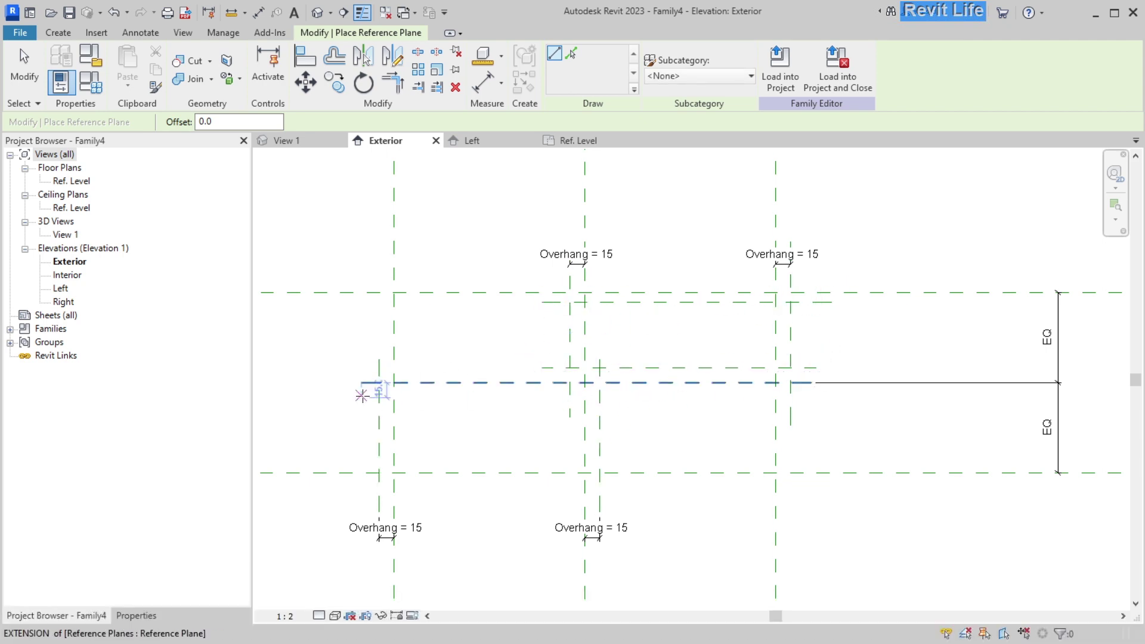
click(811, 382)
key(Escape)
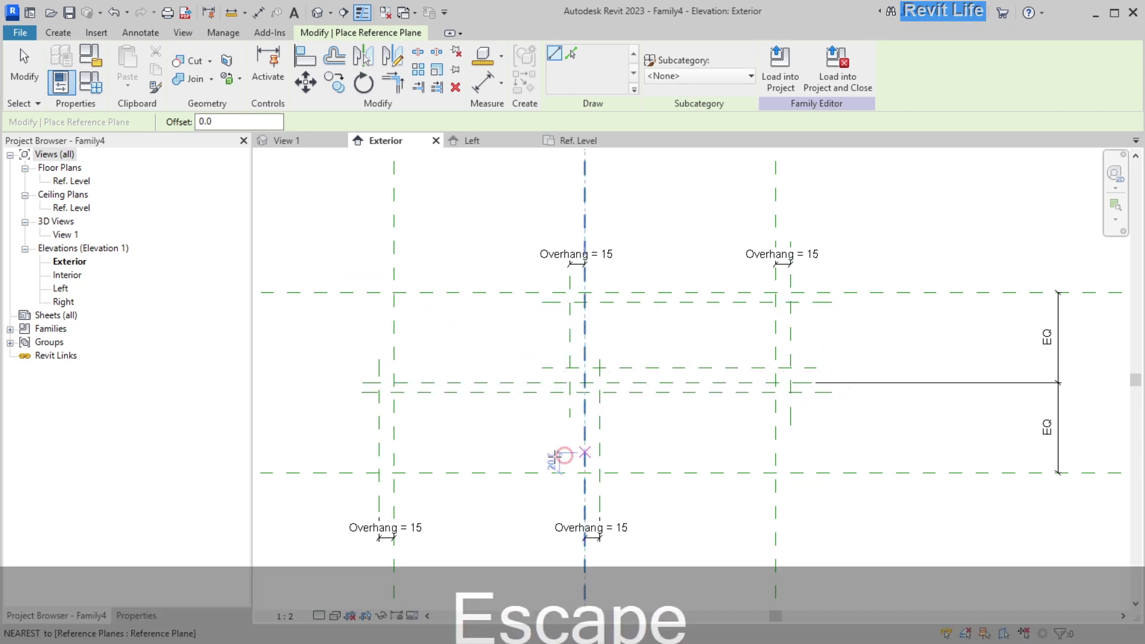
click(367, 461)
key(Escape)
key(Escape)
Dimension the gap below the top plane, and space the two short planes equally about the middle plane
key(d)
key(a)
key(l)
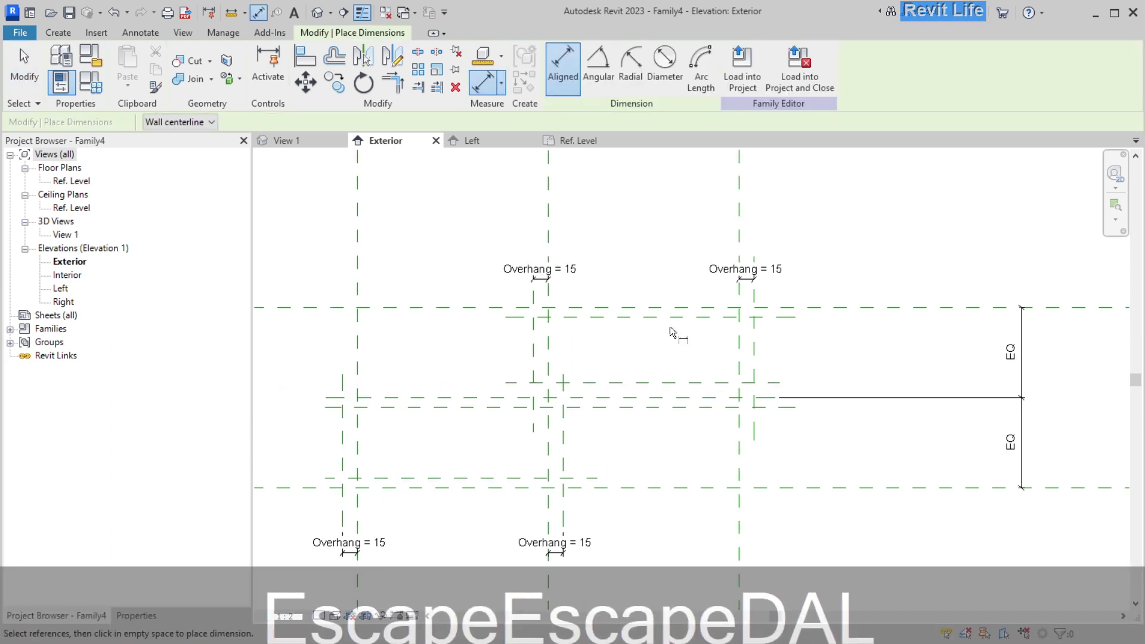
key(Escape)
click(705, 407)
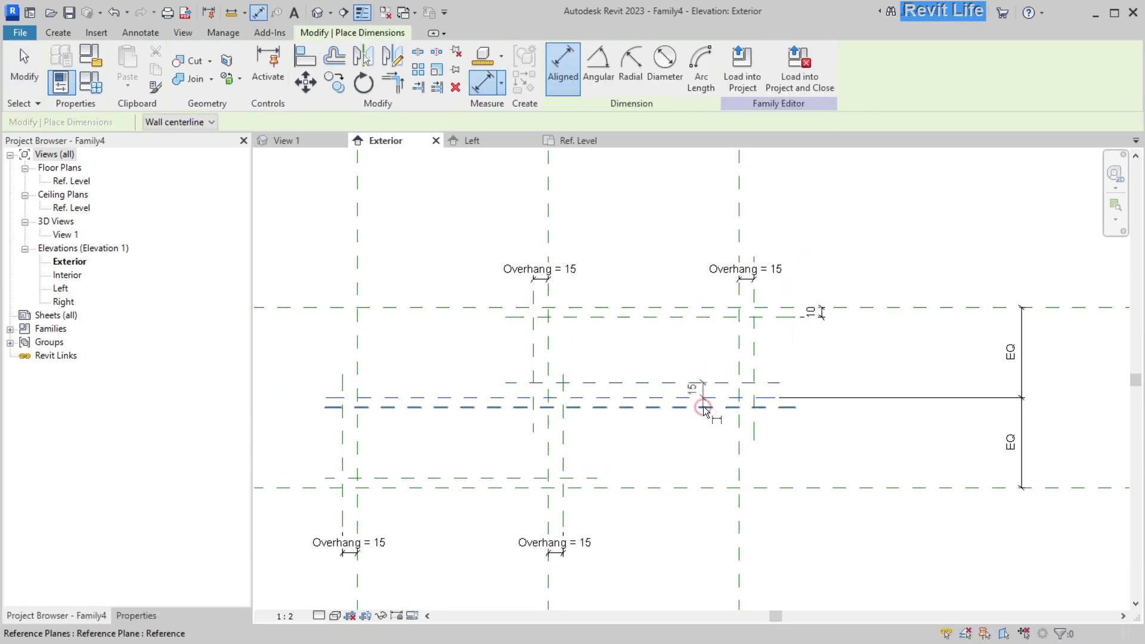
key(Escape)
Dimension the overall height between the top and bottom reference planes
click(936, 302)
click(914, 488)
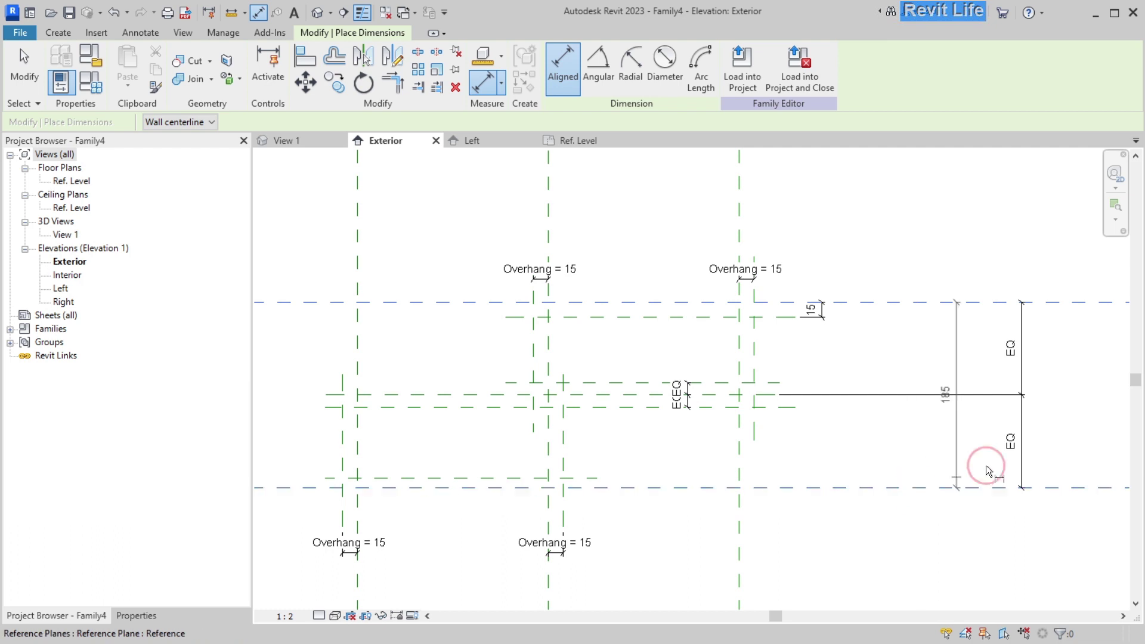
click(1048, 401)
key(Escape)
key(Escape)
Set the overall height between the top and bottom planes to 180 mm
click(942, 303)
click(1038, 394)
text(180)
key(Return)
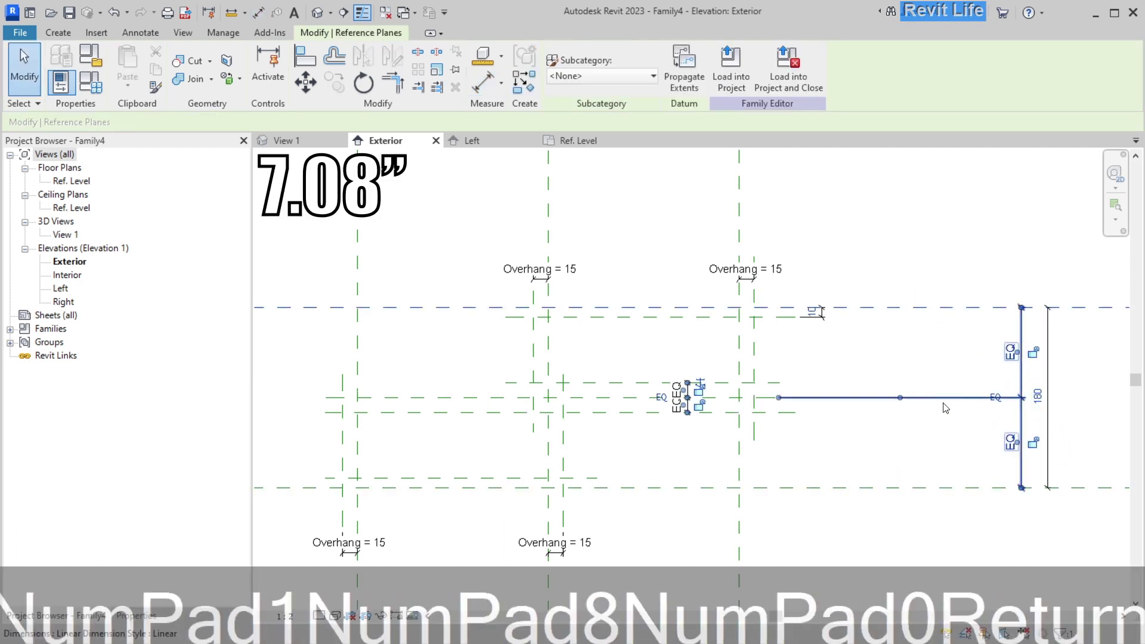
key(Escape)
Dimension the gap between the two short horizontal planes on either side of the middle plane
key(d)
key(a)
key(l)
click(766, 413)
click(818, 417)
key(Escape)
key(Escape)
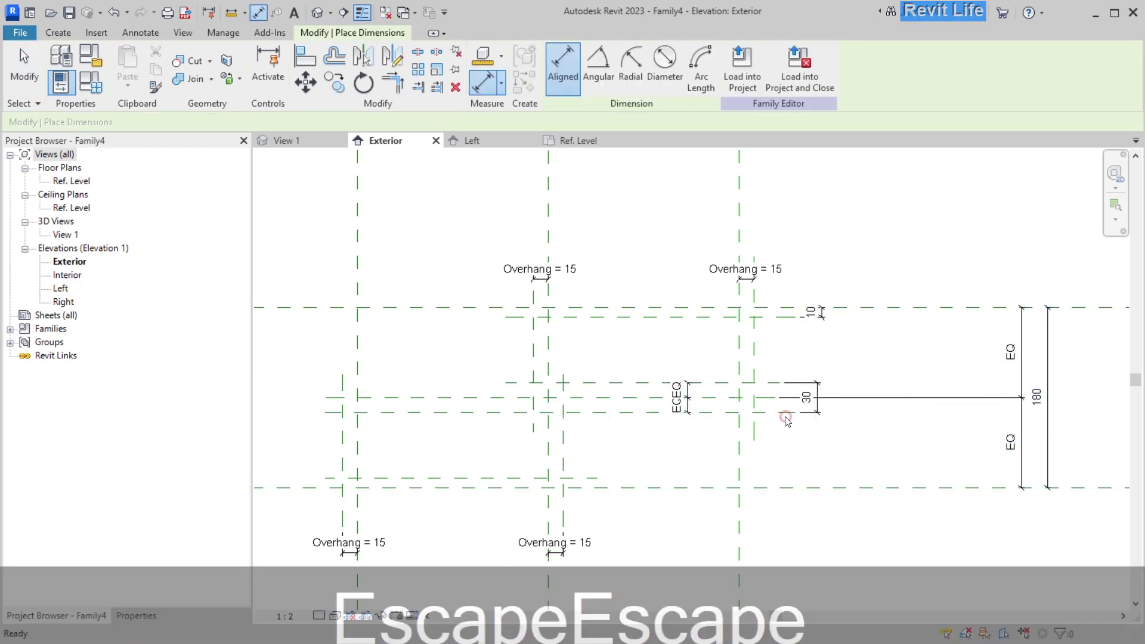
Label the middle gap dimension with a new type family parameter named Seam
click(818, 403)
click(705, 66)
text(Seam)
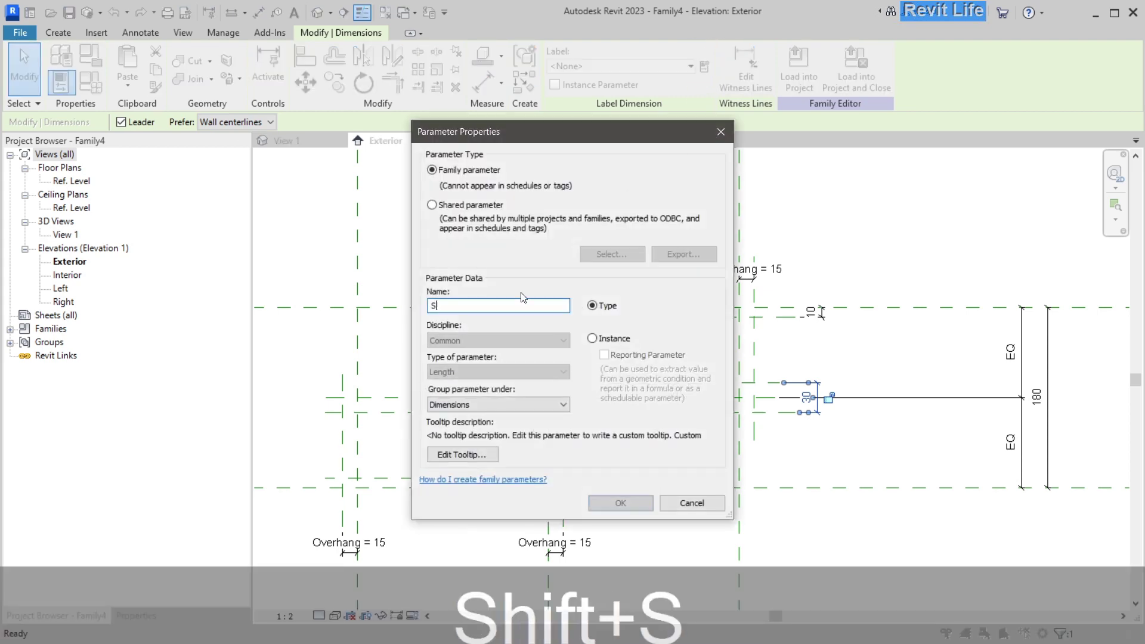
click(610, 503)
key(Escape)
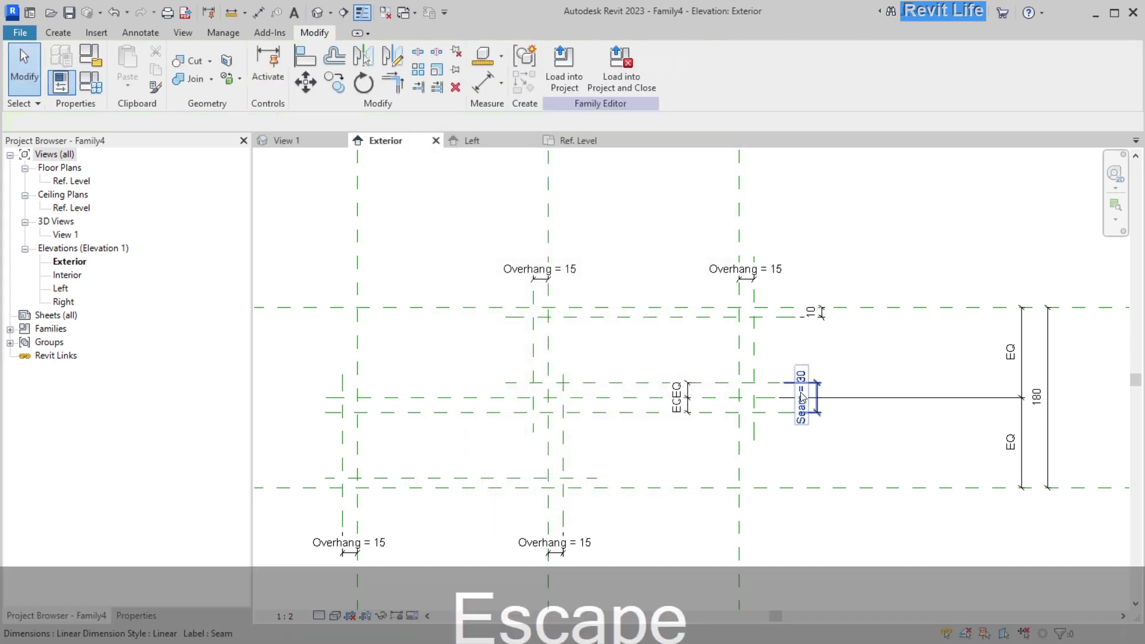
Set the Seam parameter to 10 mm through its labelled dimension
click(804, 393)
scroll(803, 392, up, 5)
key(Escape)
click(807, 393)
click(801, 393)
text(10)
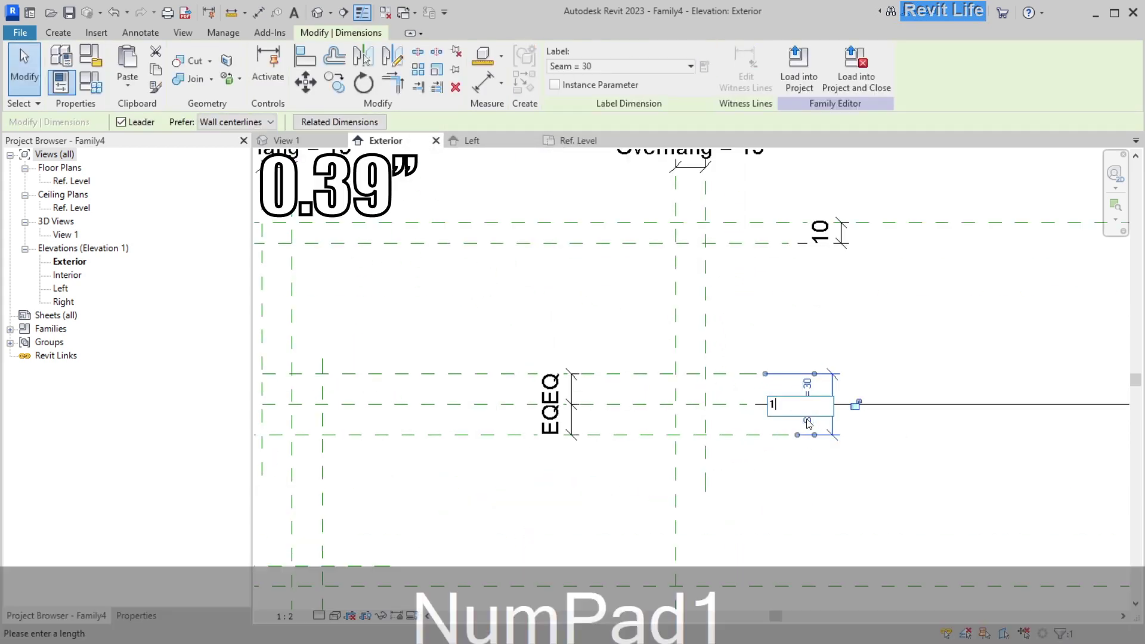
key(Return)
key(Escape)
Label the gap dimension below the top plane with a new type family parameter named Seam / 2
scroll(749, 358, down, 2)
click(784, 297)
click(704, 67)
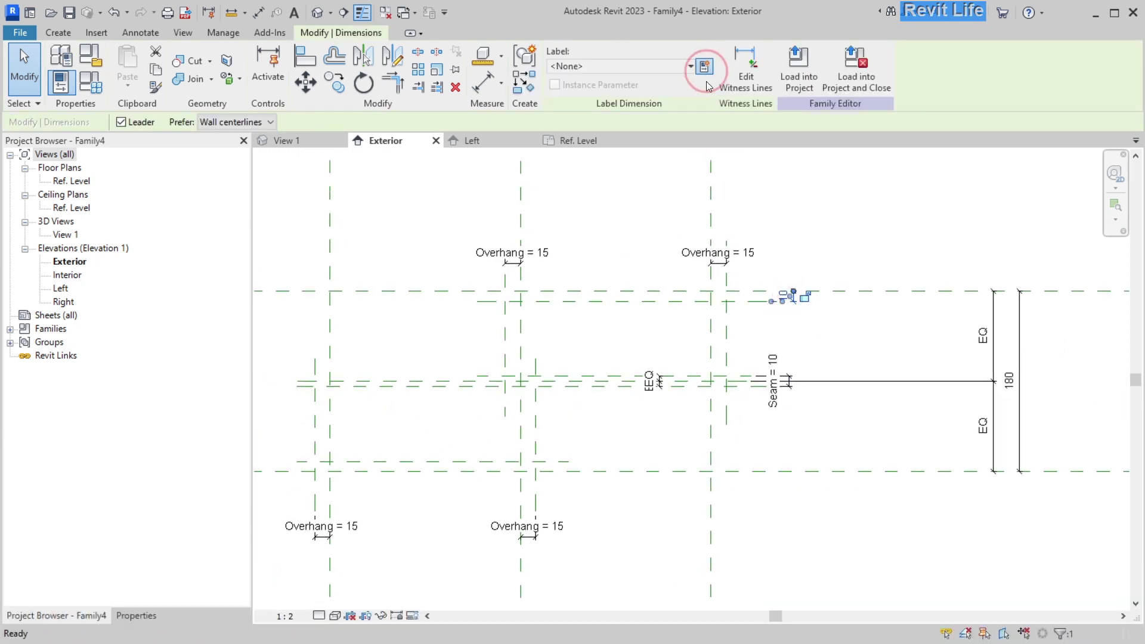
text(Seam / 2)
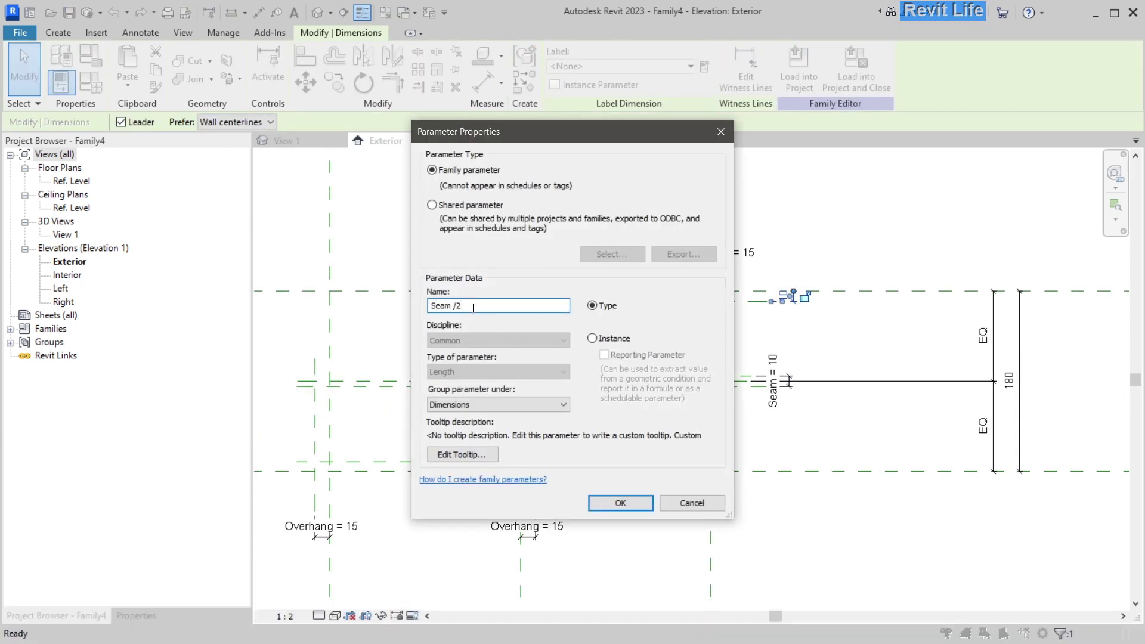
click(620, 503)
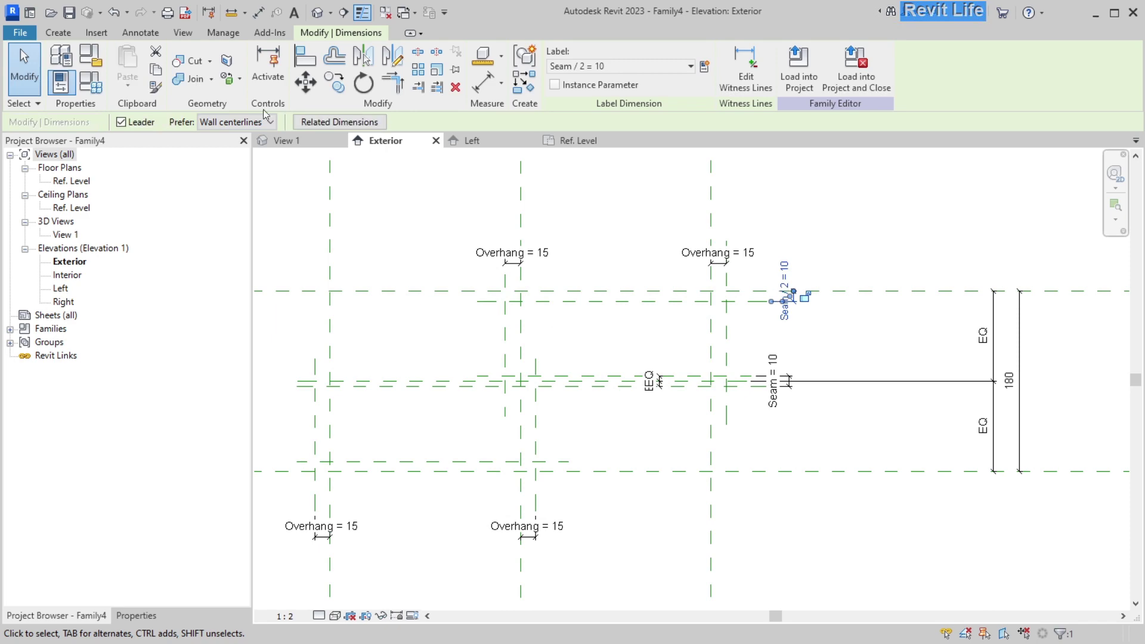
Give the Seam / 2 parameter the formula Seam / 2 in the family types
key(f)
key(t)
click(660, 339)
text(Seam / 2)
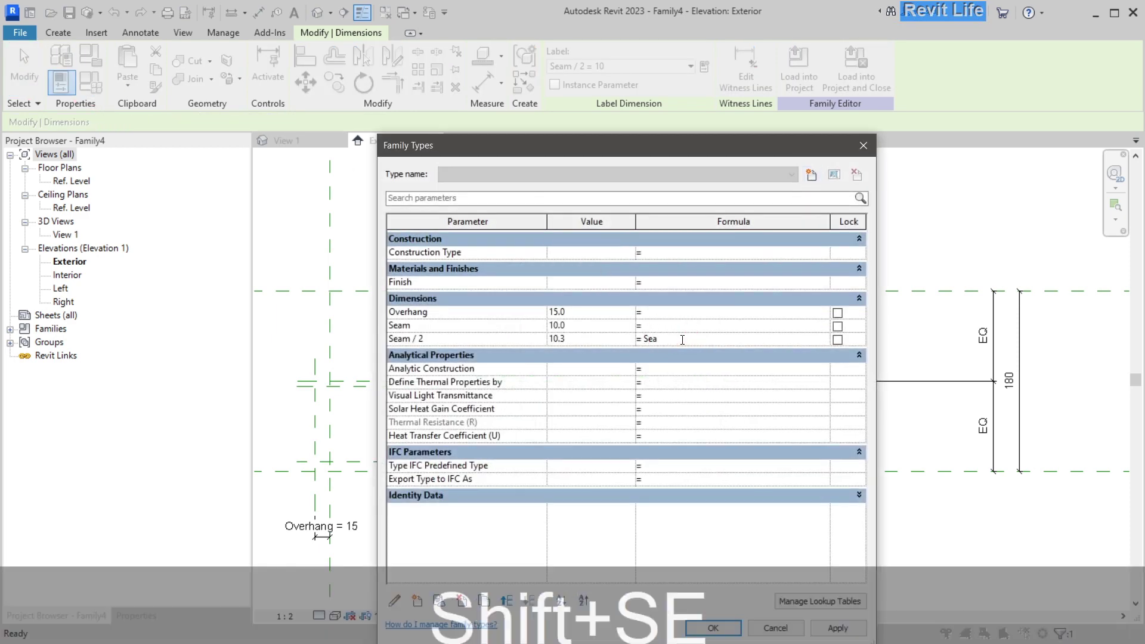
key(Return)
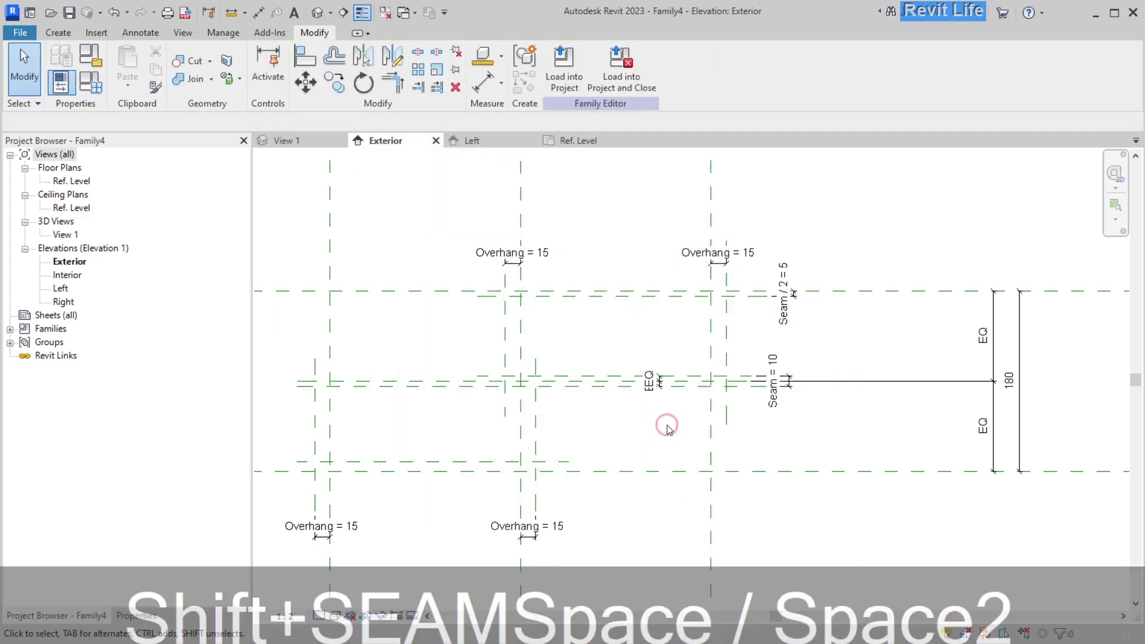
Dimension the gap above the bottom reference plane and label it with the Seam / 2 parameter
key(d)
key(i)
click(358, 462)
key(Escape)
key(Escape)
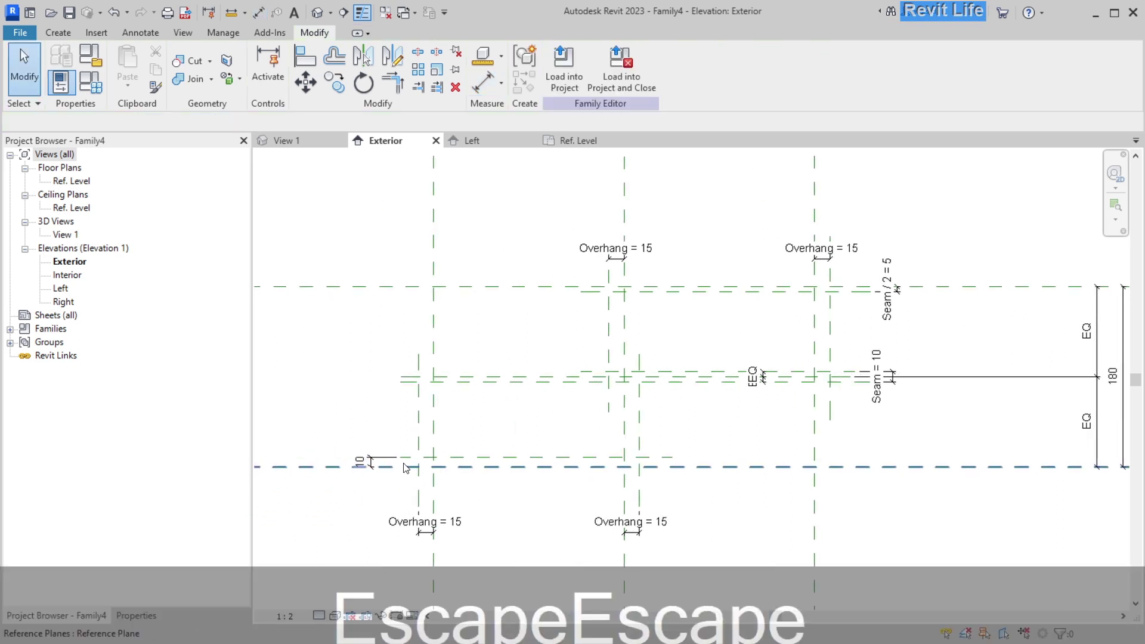
click(606, 66)
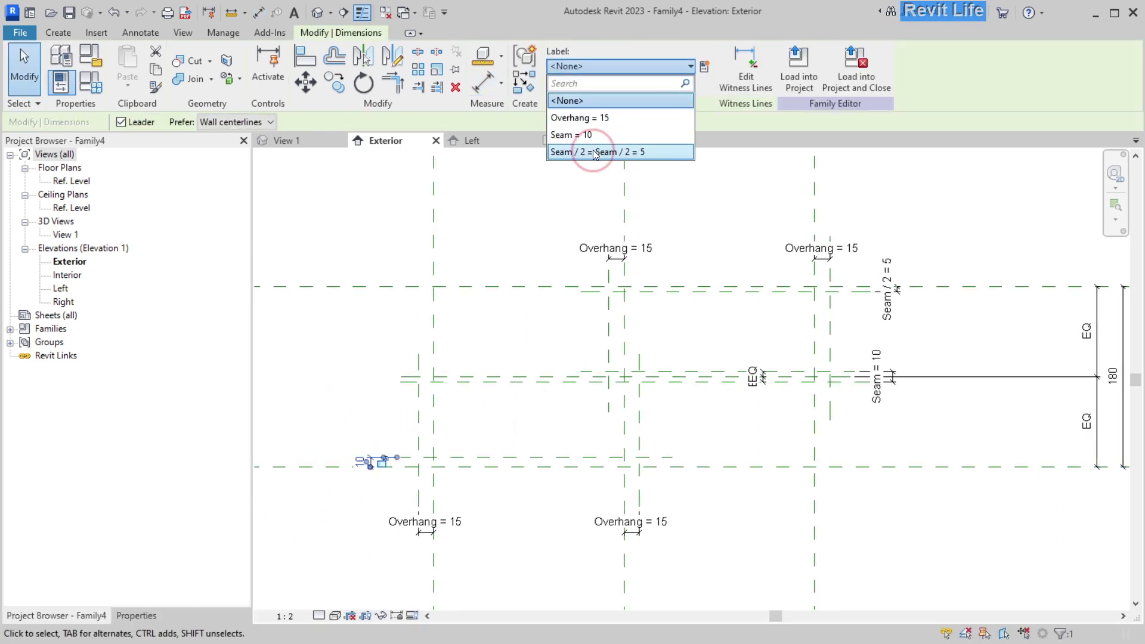
click(602, 151)
click(481, 336)
middle_drag(481, 336, 454, 330)
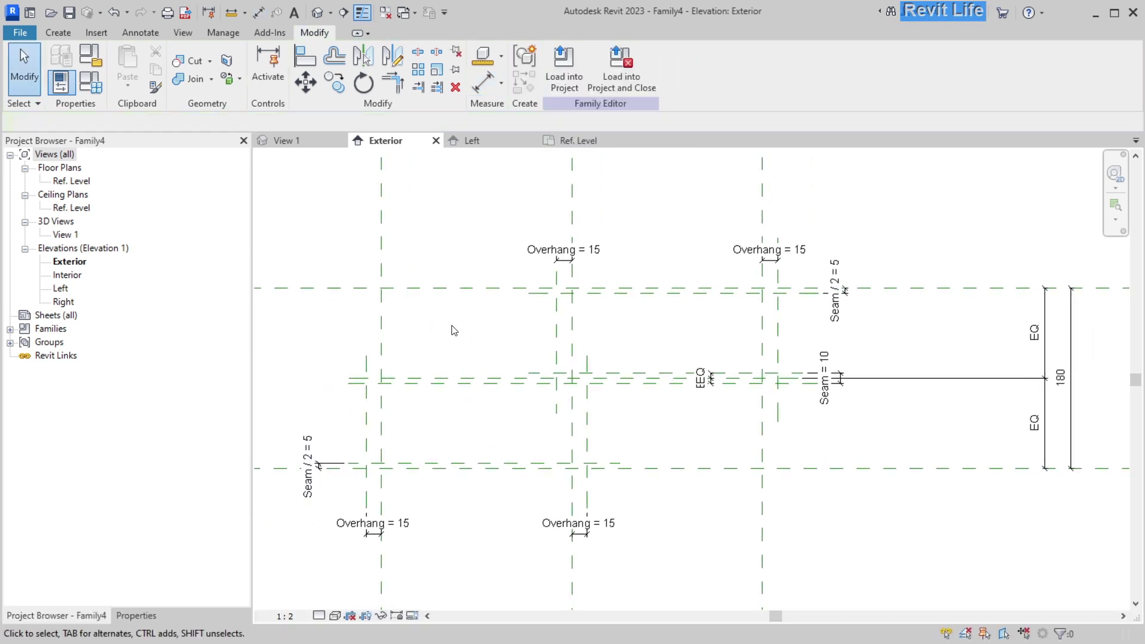
Start an extrusion and sketch a rectangle around the lower-left brick's reference planes
click(60, 33)
click(128, 66)
click(604, 53)
scroll(401, 422, up, 2)
scroll(348, 347, up, 2)
click(328, 340)
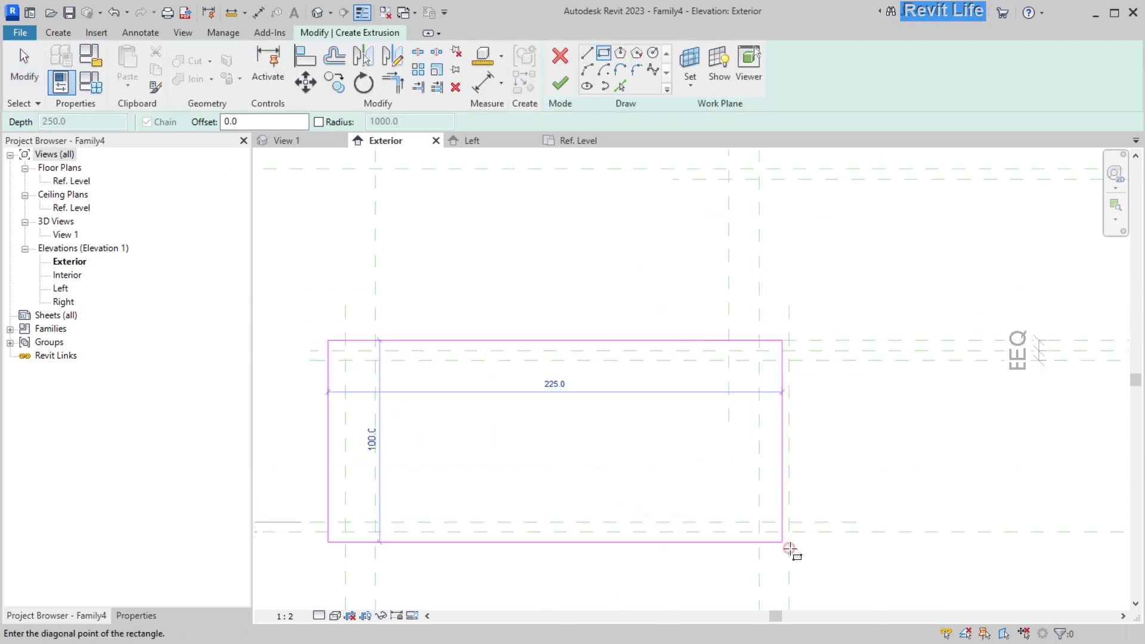
click(812, 552)
key(Escape)
key(Escape)
key(Escape)
Align and lock the four sides of the sketched rectangle to the lower-left overhang and seam reference planes
key(a)
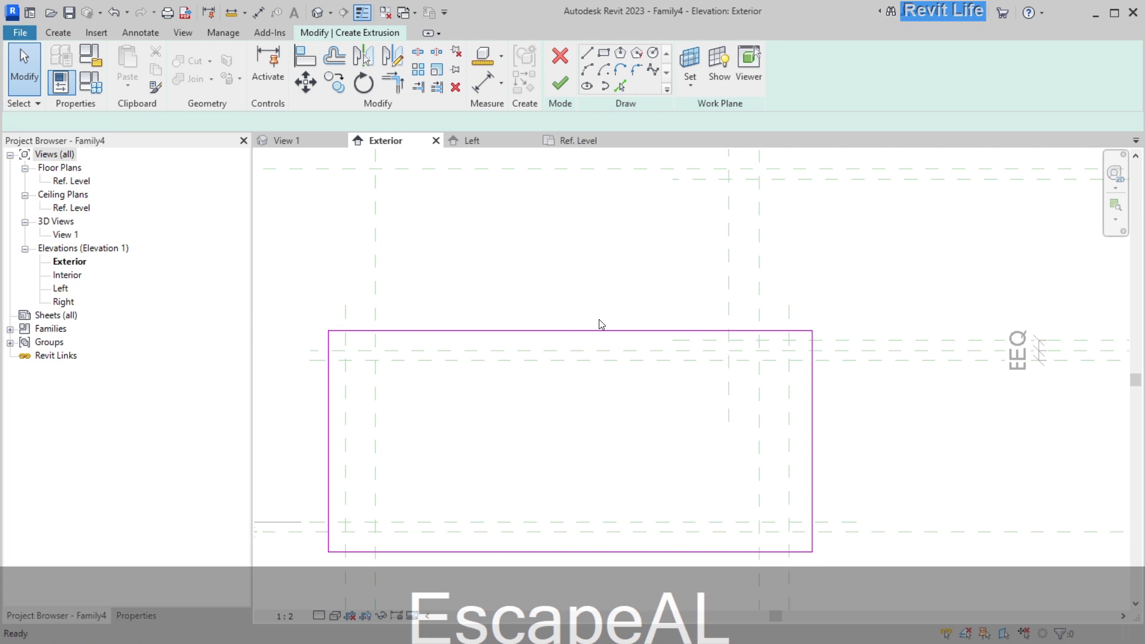
key(l)
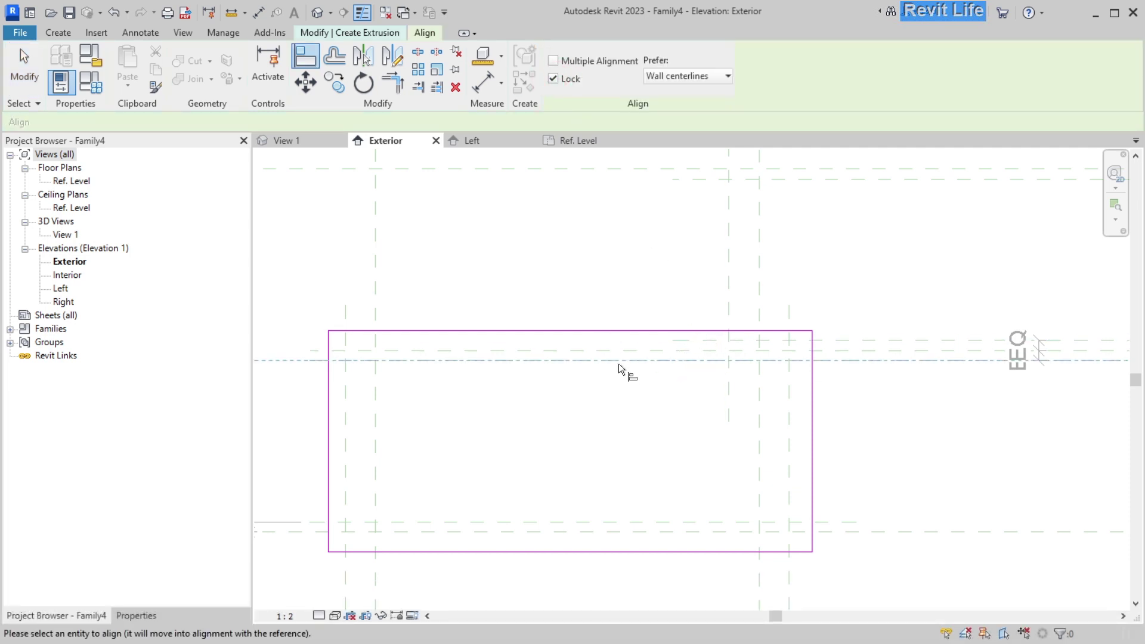
click(614, 345)
click(584, 530)
click(587, 551)
click(346, 464)
click(328, 468)
key(Escape)
key(Escape)
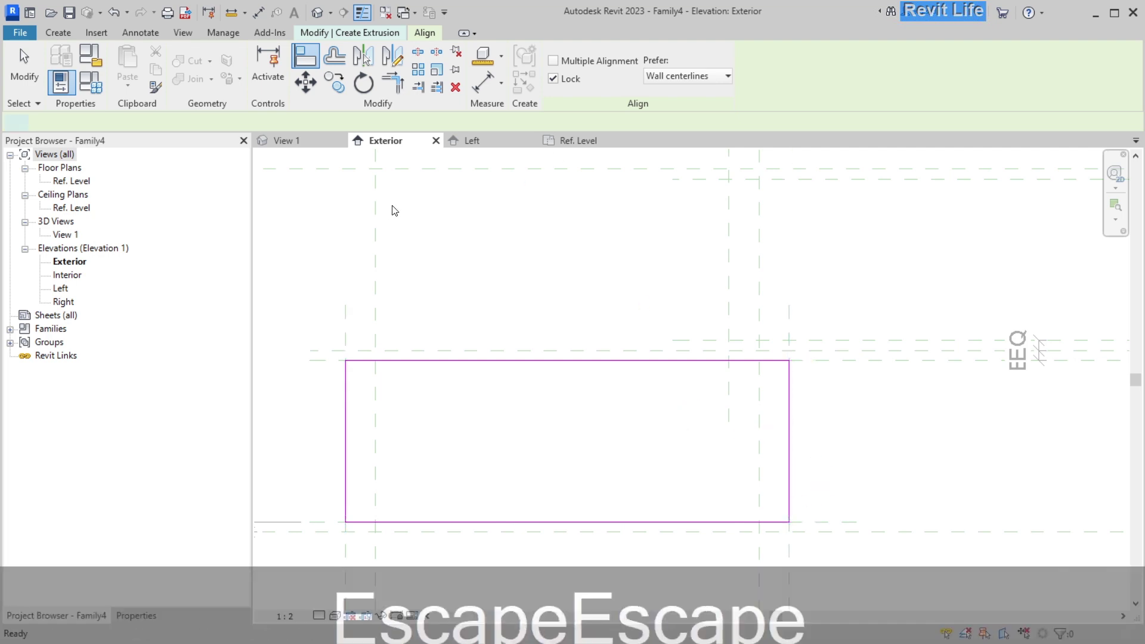
Associate the extrusion end with a new type family parameter named Depth End
scroll(407, 398, down, 2)
click(245, 239)
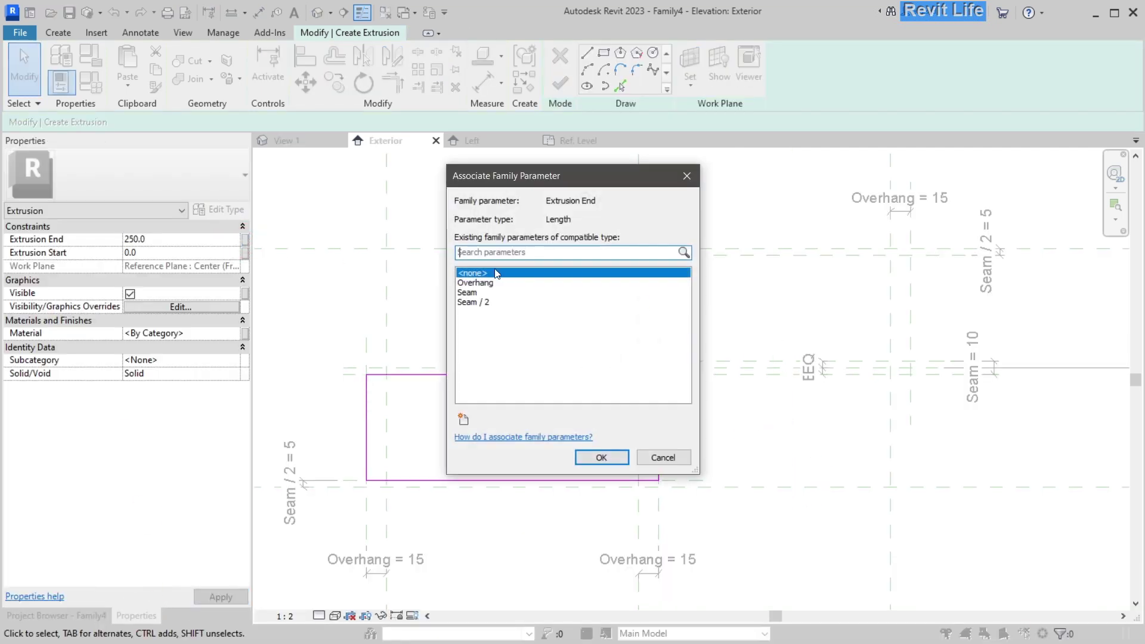
click(463, 421)
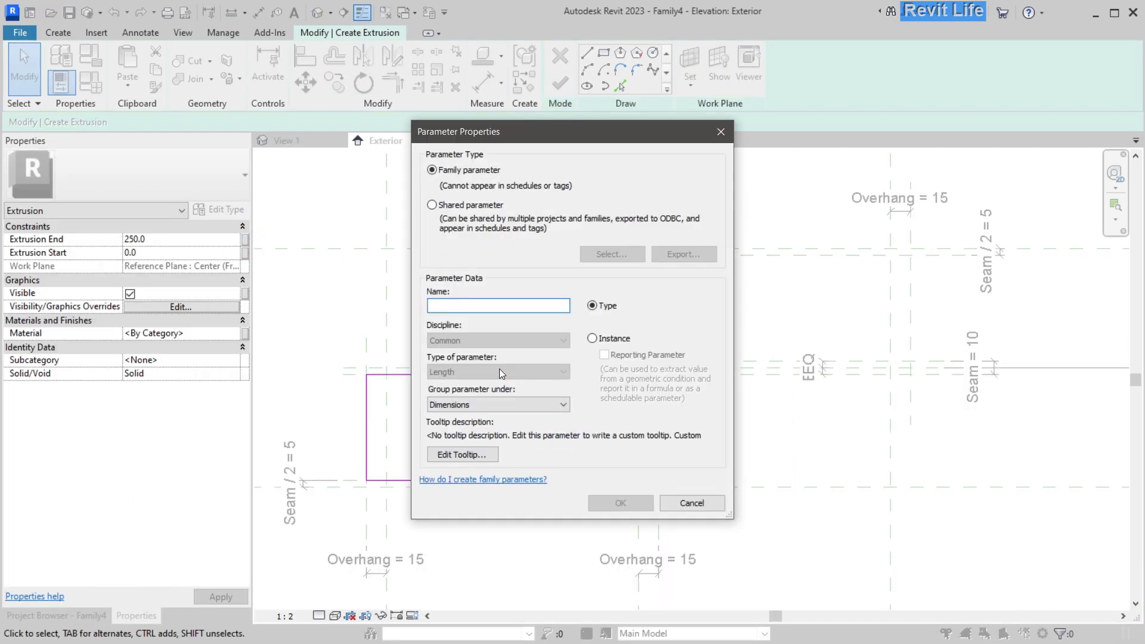
text(Depth End)
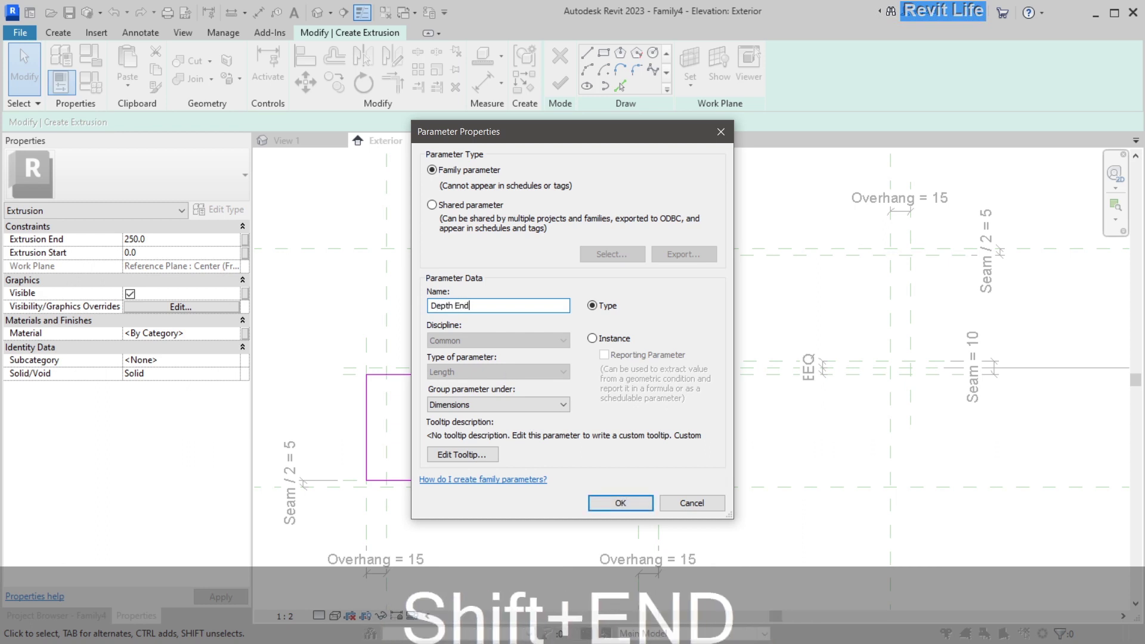
click(621, 504)
click(586, 456)
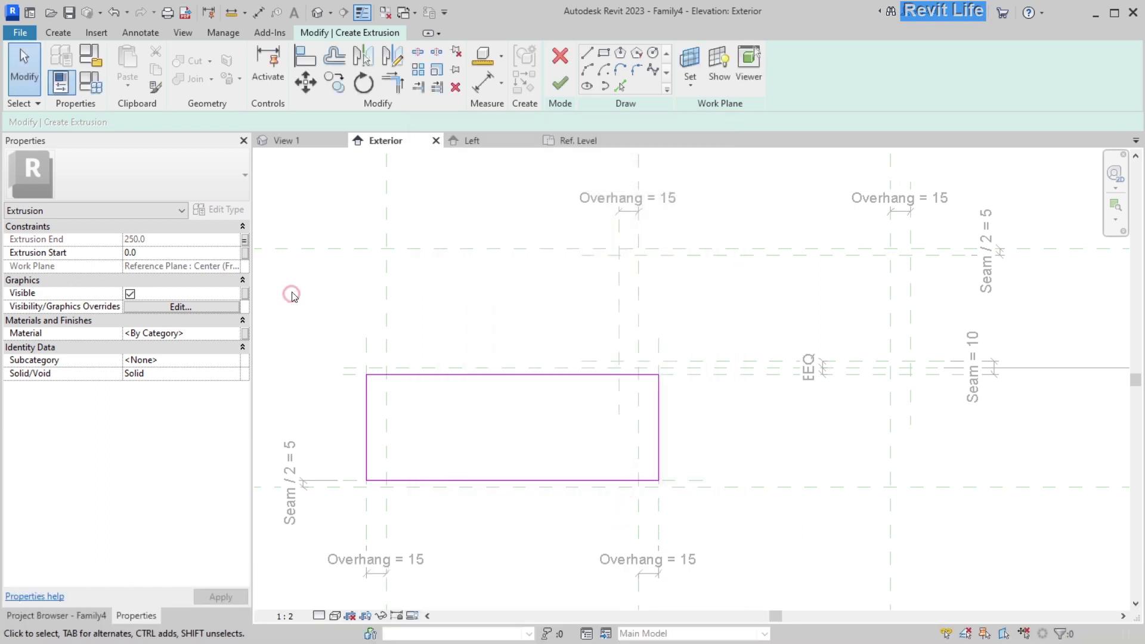
Associate the extrusion start with a new type family parameter named Depth Start
click(244, 252)
click(463, 419)
text(Depth s)
key(BackSpace)
text(Start)
click(620, 502)
click(586, 456)
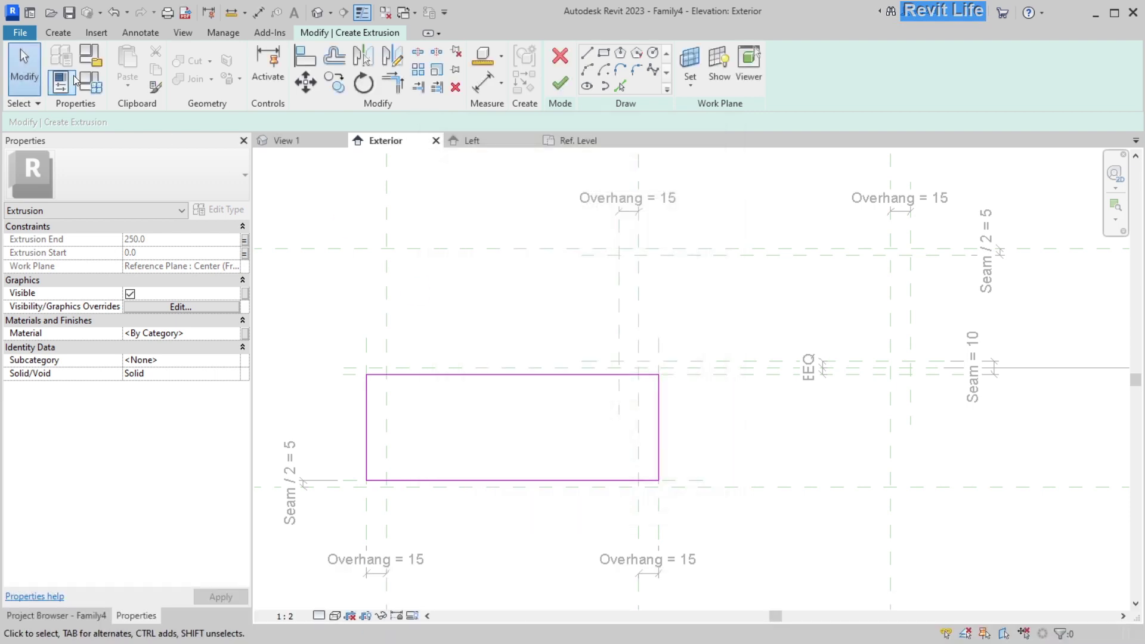
Add a length family parameter named Depth and set it to 120 mm
click(74, 81)
click(417, 601)
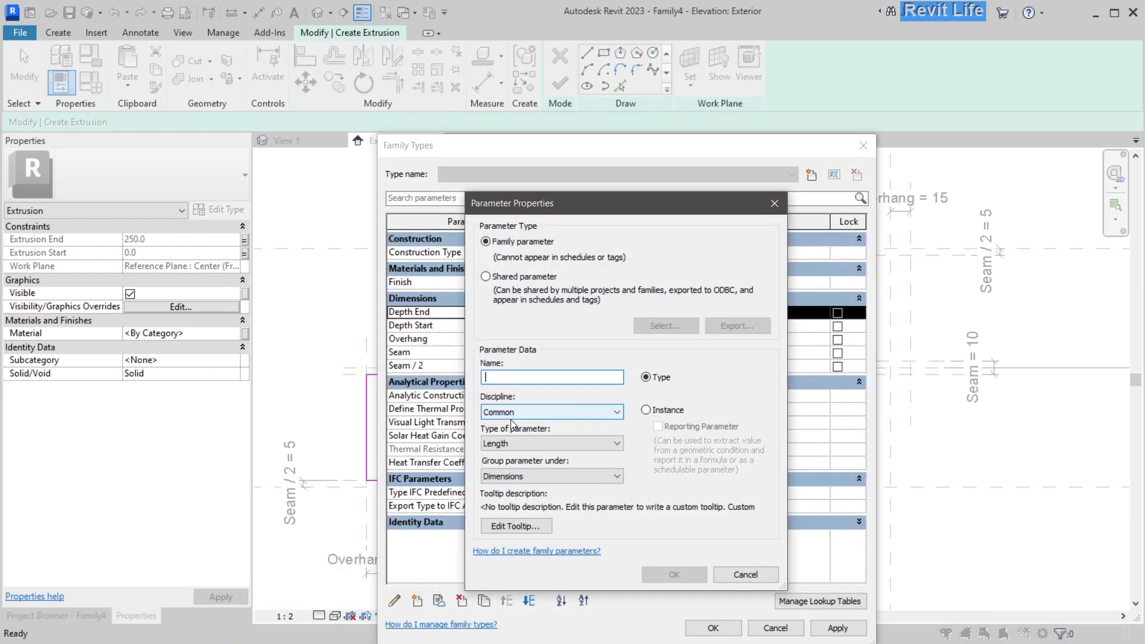
text(Depth)
key(Return)
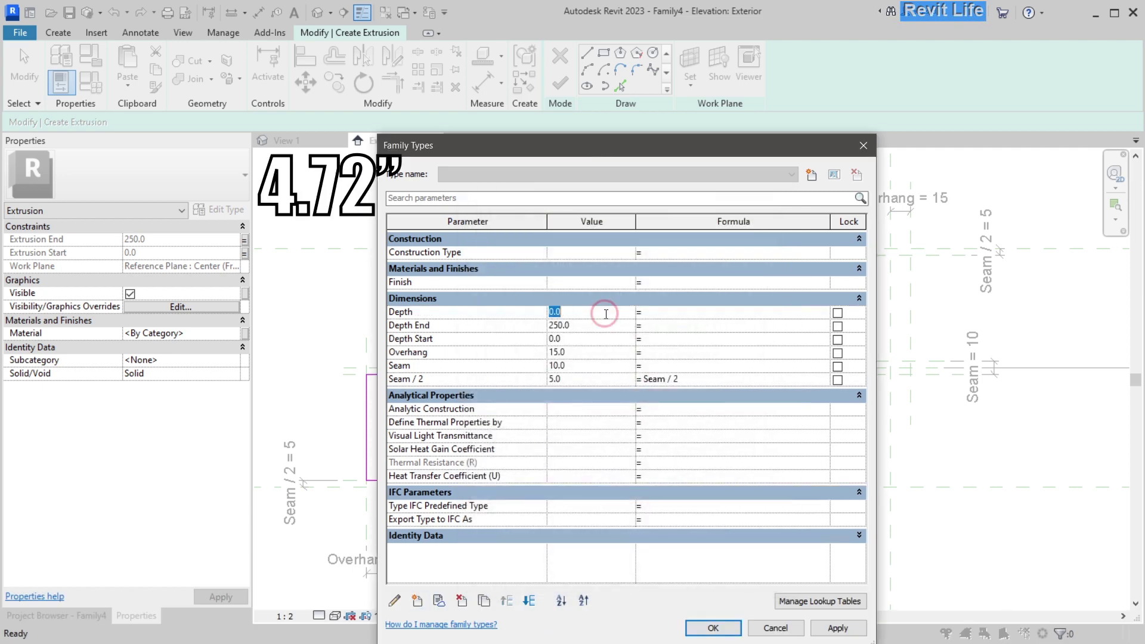
text(120)
Give the Depth End parameter the formula -(Depth / 2)
click(685, 323)
text(Depth /2)
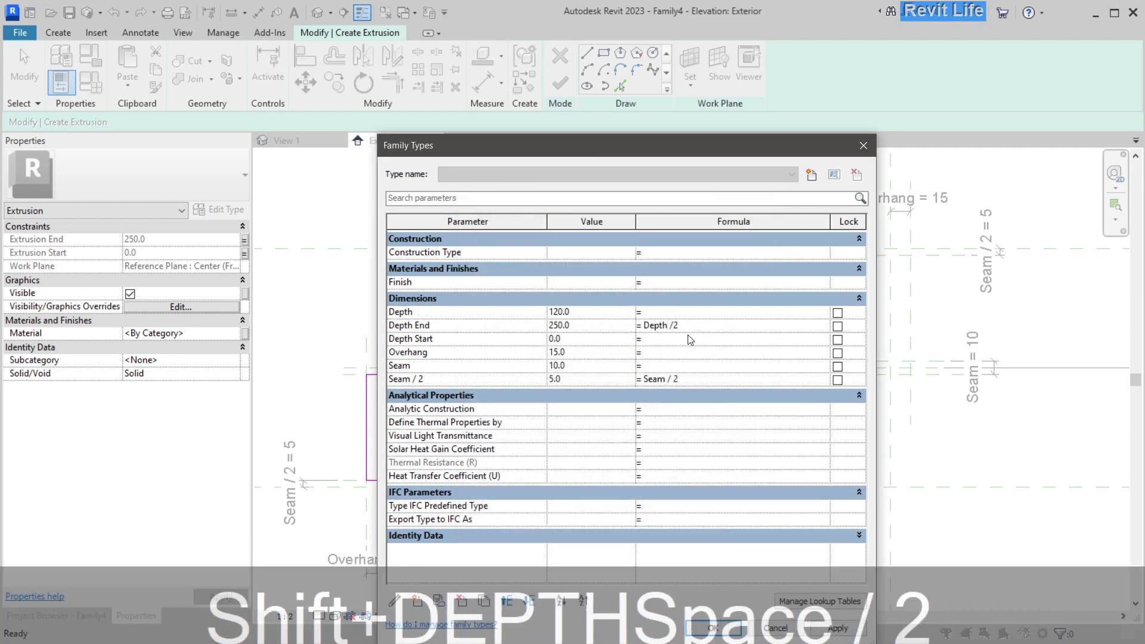
text(()
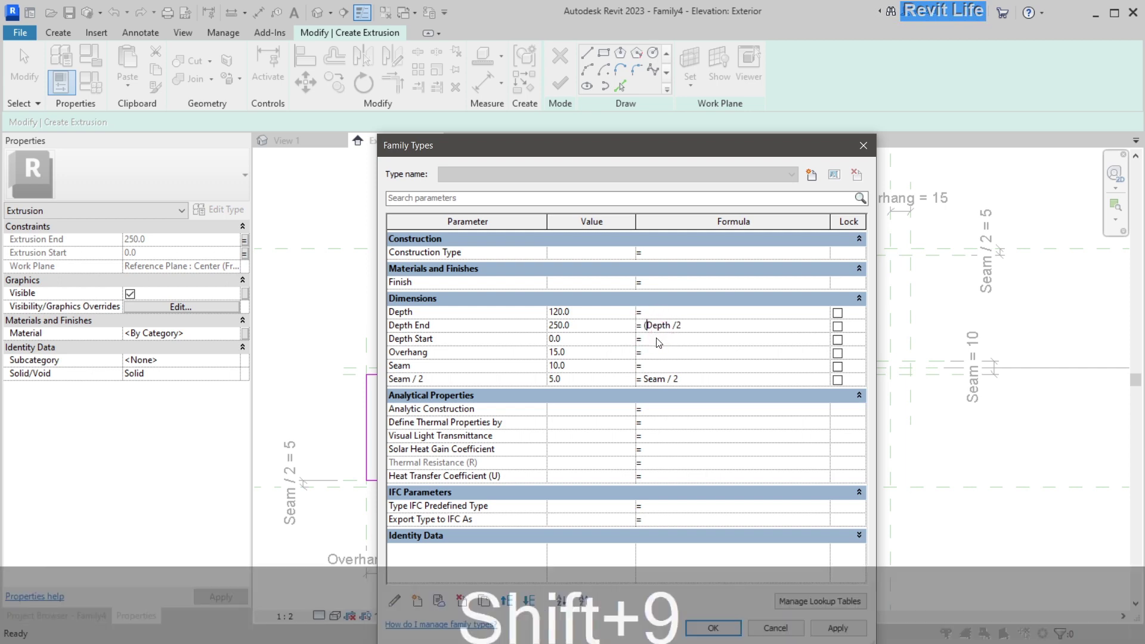
click(712, 327)
key(Return)
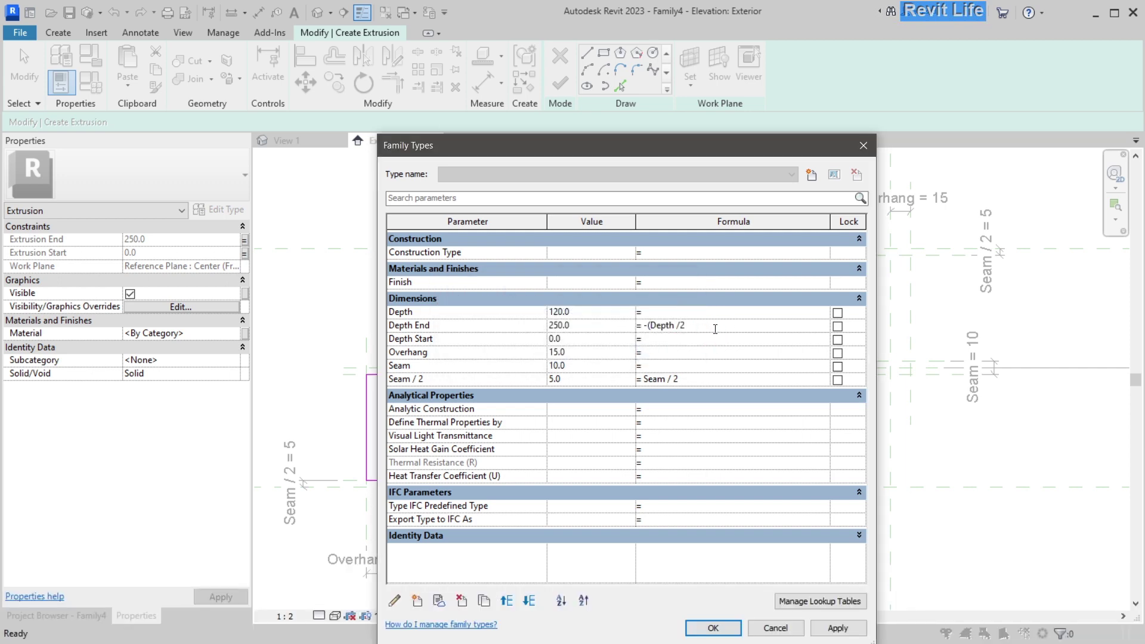
text())
Give the Depth Start parameter the formula Depth / 2 and apply the family type changes
key(ctrl+c)
click(686, 339)
key(ctrl+v)
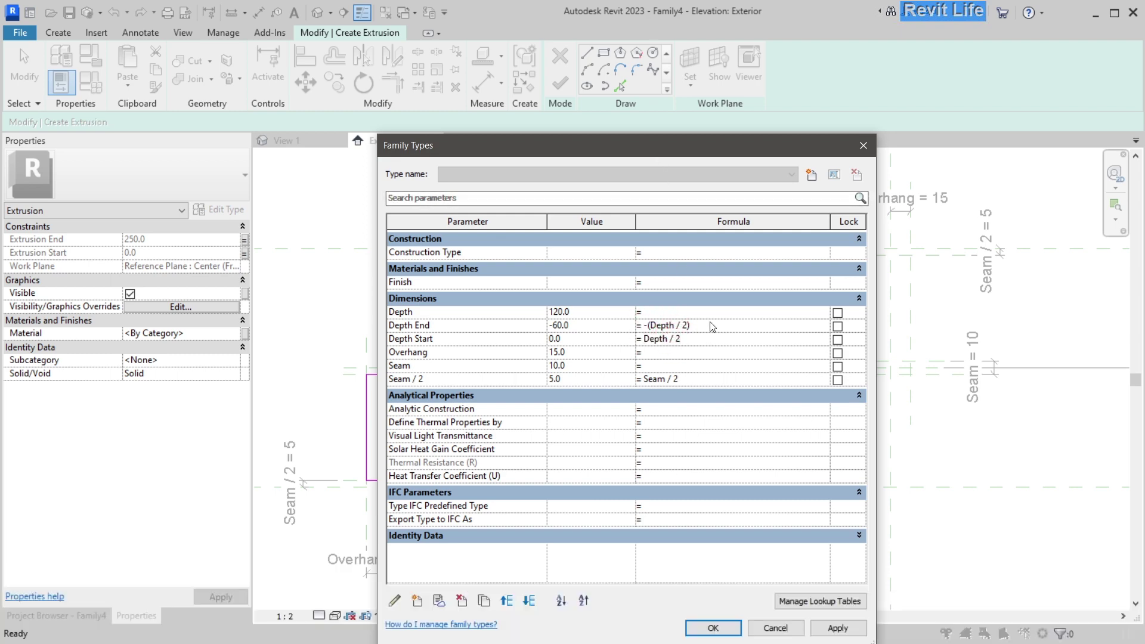
click(703, 625)
Finish the lower brick extrusion and inspect it in the Ref. Level plan
click(560, 83)
key(Escape)
click(577, 140)
scroll(669, 388, up, 5)
middle_drag(669, 388, 457, 354)
scroll(458, 354, up, 1)
click(531, 368)
key(Escape)
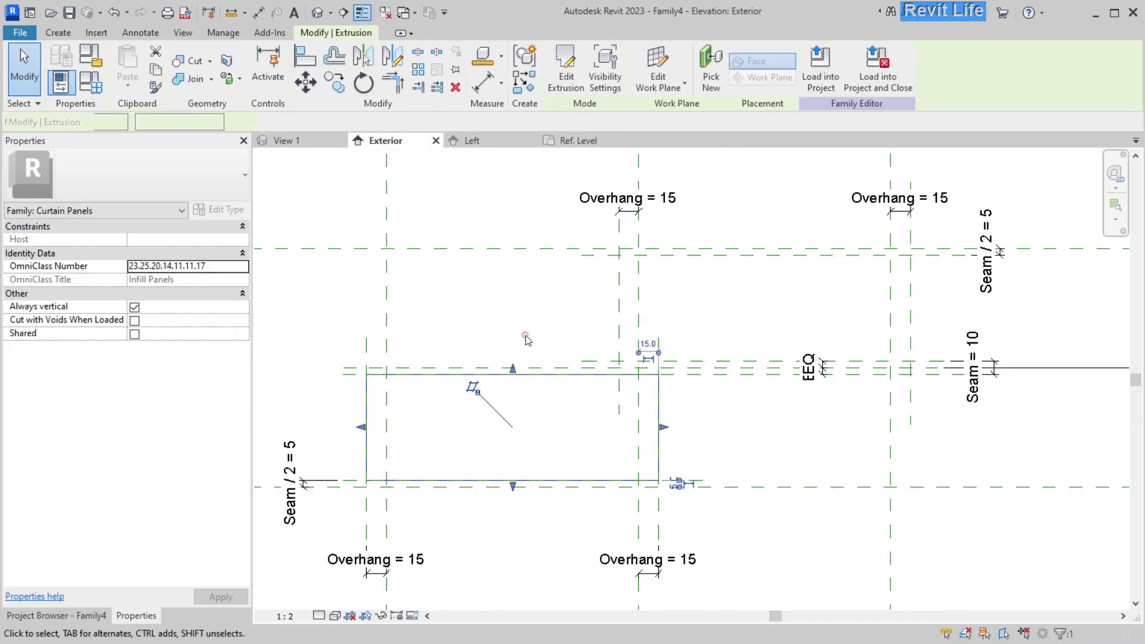
Create a similar extrusion from the lower brick and sketch a rectangle around the upper-right brick's reference planes
click(453, 380)
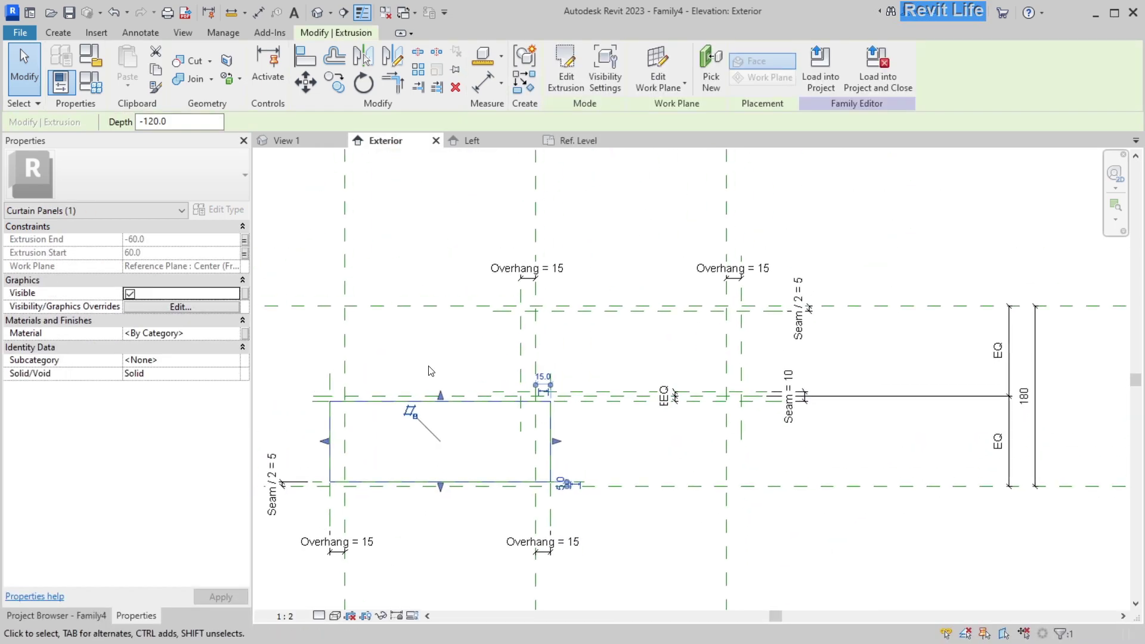
key(c)
key(s)
scroll(657, 332, up, 2)
click(436, 275)
click(802, 450)
Align and lock the new rectangle's sides to the upper-right overhang and seam reference planes
key(Escape)
key(Escape)
key(a)
key(l)
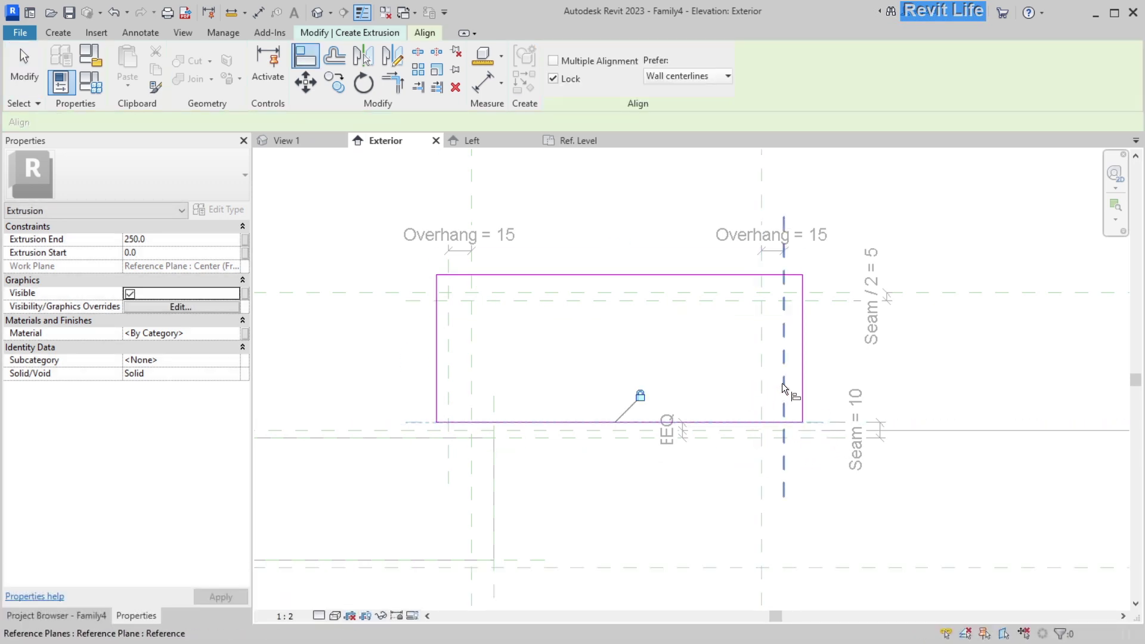
key(Escape)
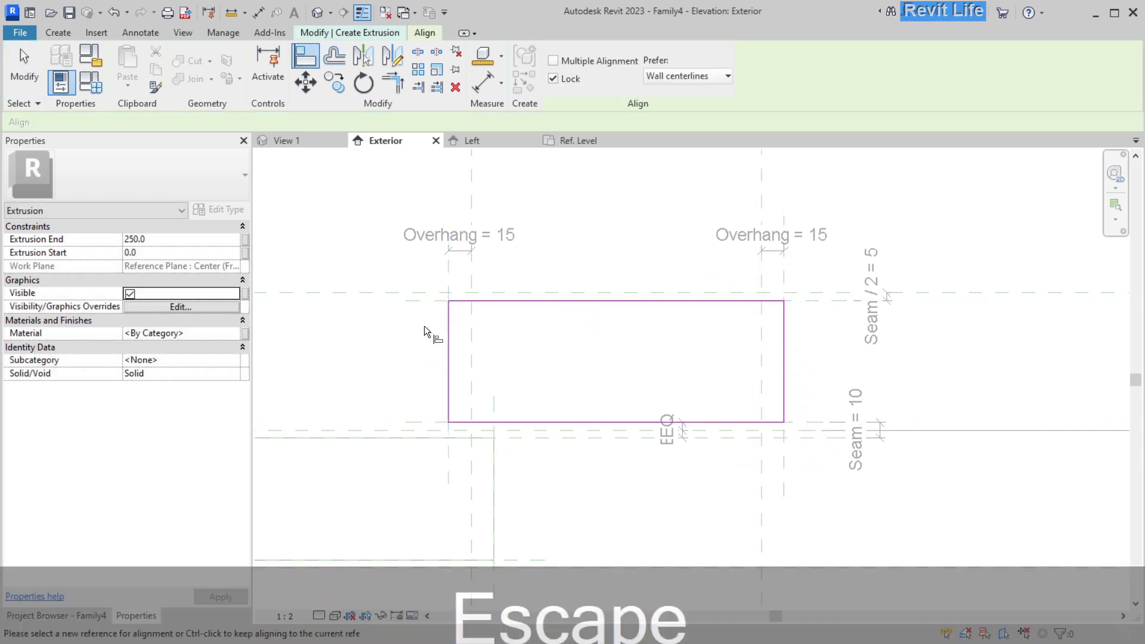
key(Escape)
Associate the upper brick's extrusion end with Depth End and its extrusion start with Depth Start
click(244, 239)
click(590, 458)
click(245, 253)
click(617, 457)
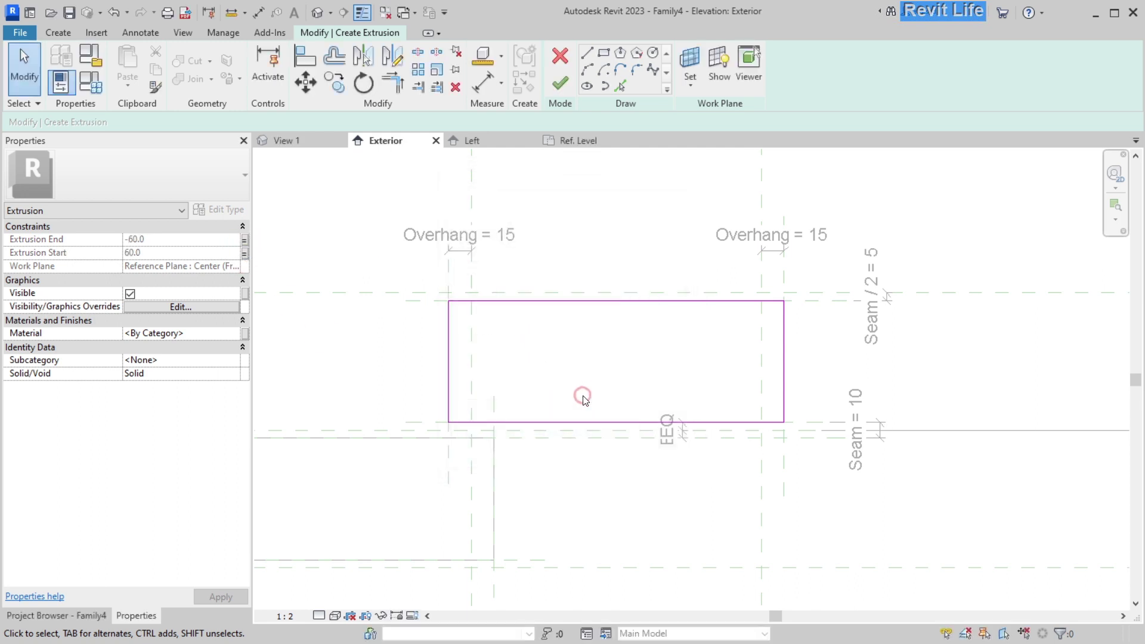
Associate the upper brick's material with a new family parameter named Brick material and finish the extrusion
click(245, 333)
click(460, 417)
text(Brick material)
click(621, 503)
click(596, 452)
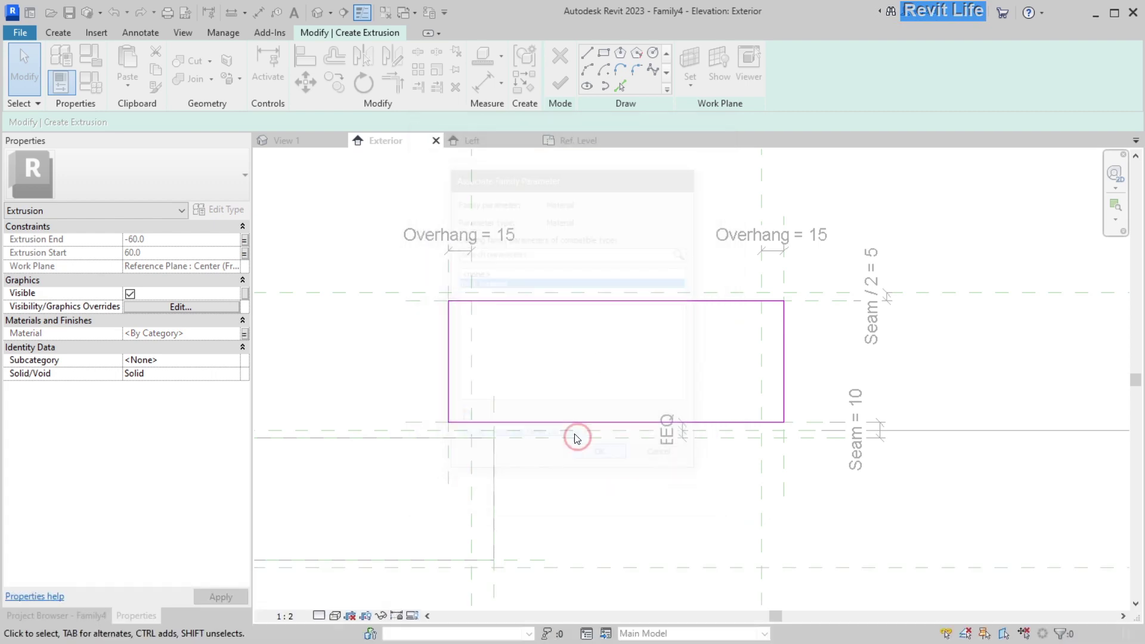
click(560, 83)
Associate the lower brick's material with the existing Brick material parameter
scroll(521, 387, down, 2)
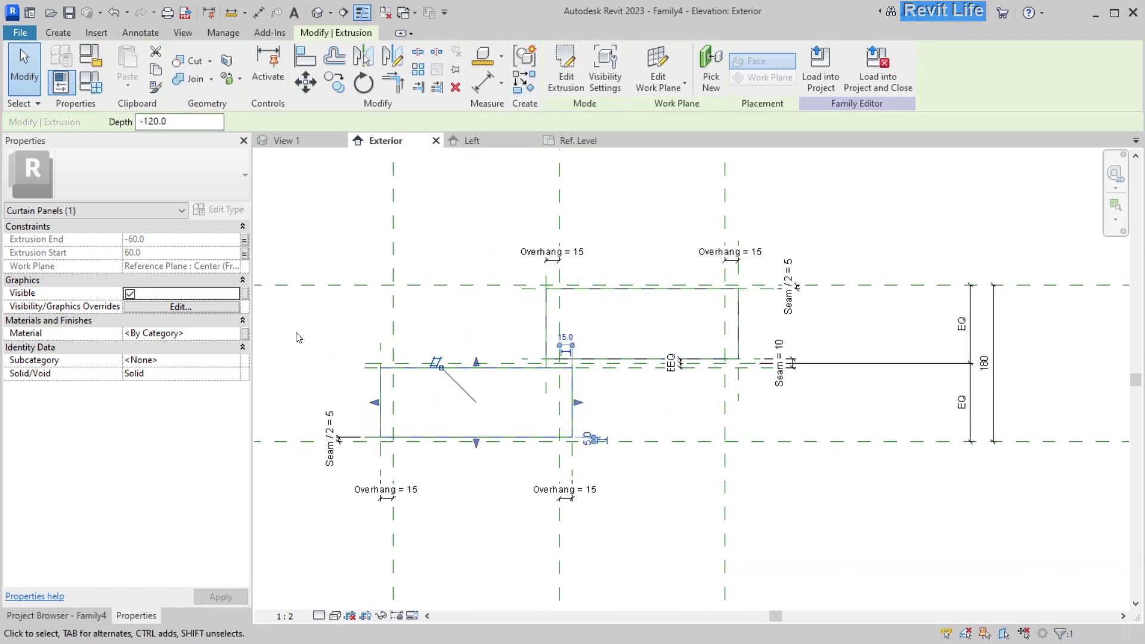
click(245, 333)
click(546, 323)
click(602, 458)
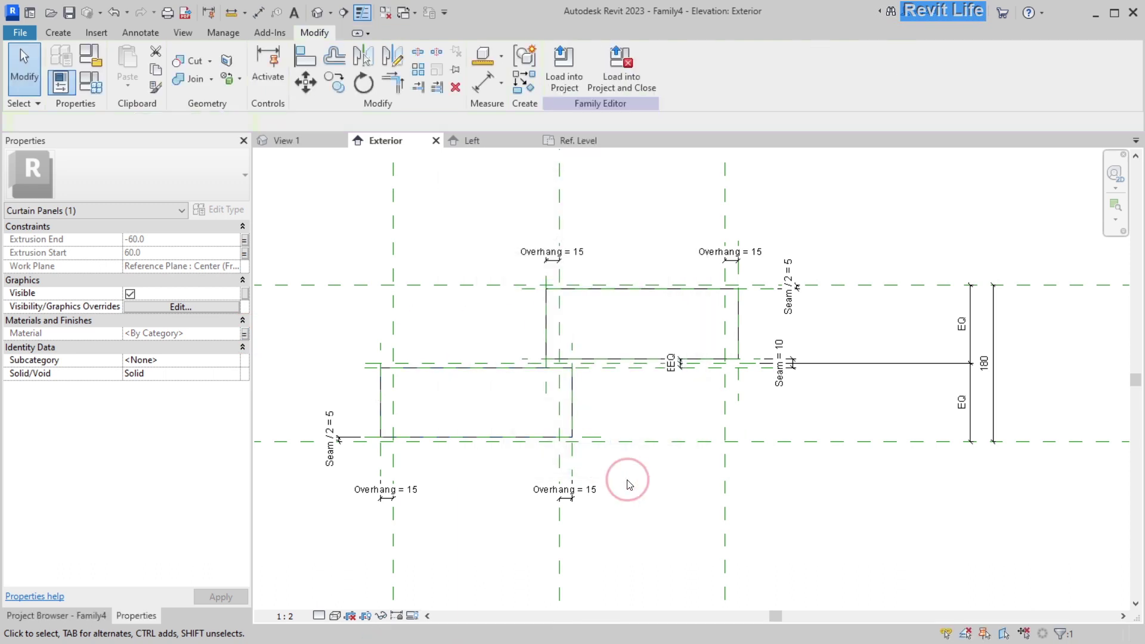
key(Escape)
Draw two short vertical reference planes, one just left of the upper brick and one just right of the lower brick
scroll(512, 450, up, 2)
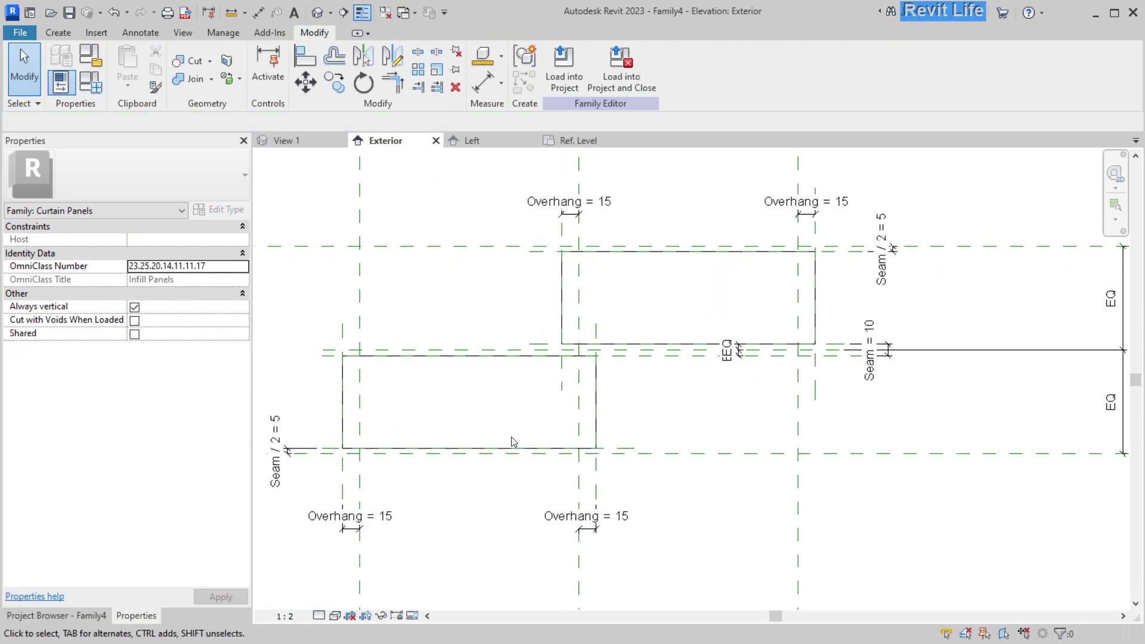
click(557, 372)
key(c)
key(s)
scroll(535, 266, up, 2)
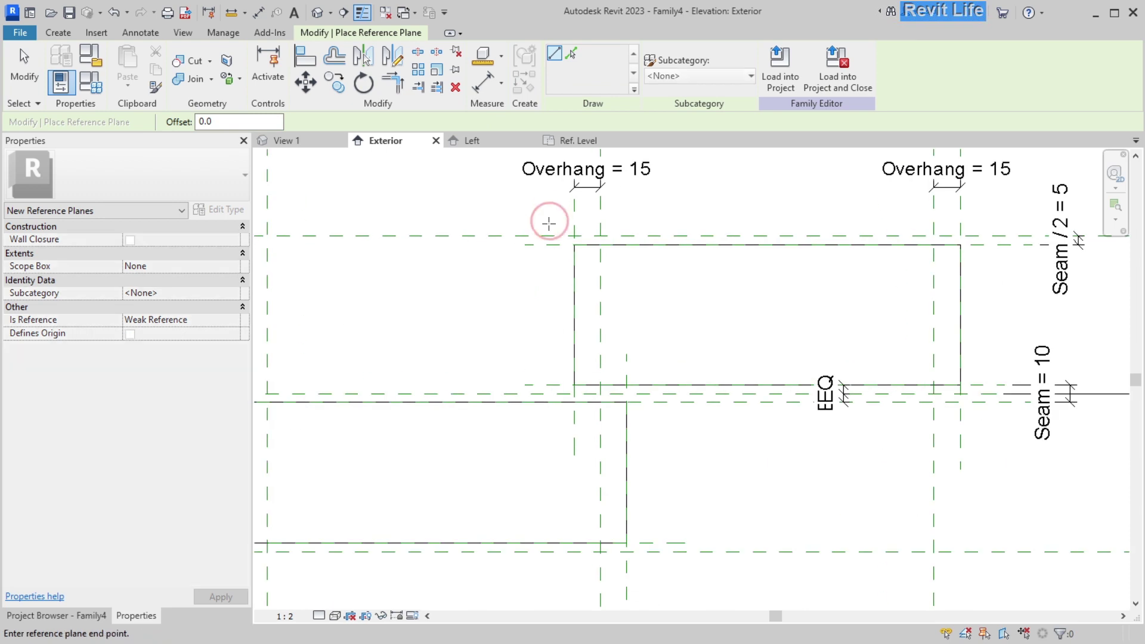
click(549, 442)
key(Escape)
click(658, 359)
click(658, 592)
key(Escape)
key(Escape)
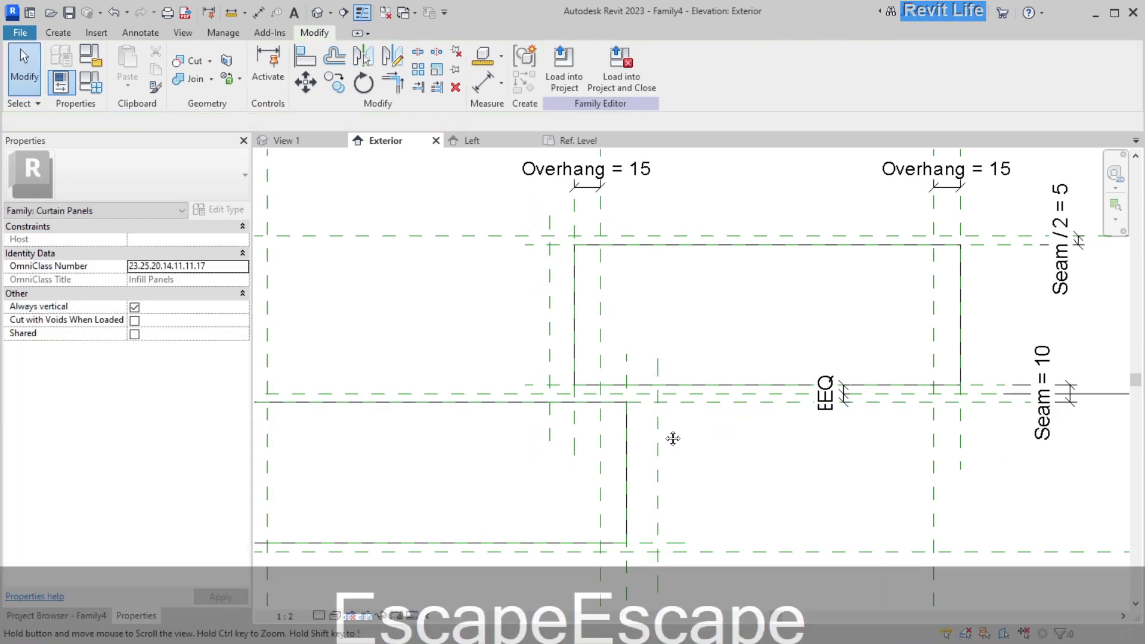
Dimension the gap between the lower brick's right edge plane and the new plane beside it
middle_drag(668, 523, 663, 405)
key(d)
key(a)
key(l)
click(620, 466)
click(652, 457)
click(673, 503)
key(Escape)
key(Escape)
Label the gap dimension beside the lower brick with the Seam parameter
click(628, 382)
click(630, 373)
click(621, 70)
click(591, 188)
key(Escape)
Dimension the gap between the upper brick's left edge plane and the new plane beside it
key(d)
key(a)
key(l)
key(d)
key(a)
key(l)
click(544, 304)
click(568, 301)
scroll(567, 302, down, 1)
middle_drag(589, 263, 563, 418)
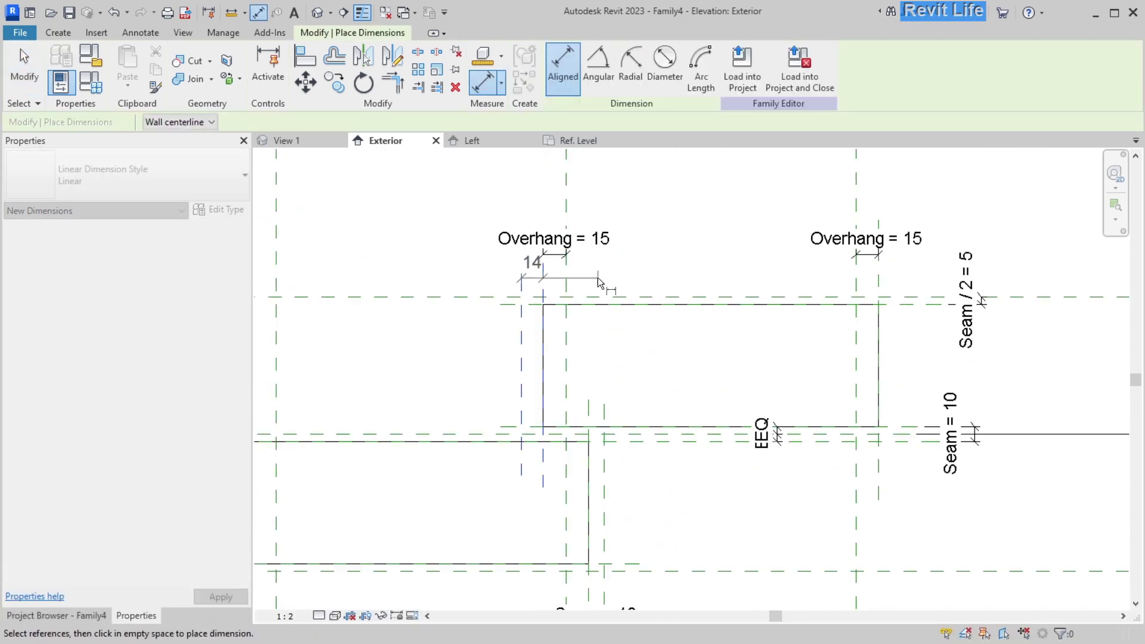
click(571, 206)
key(Escape)
key(Escape)
Label the gap dimension beside the upper brick with the Seam parameter
click(517, 316)
key(Escape)
click(532, 200)
click(607, 65)
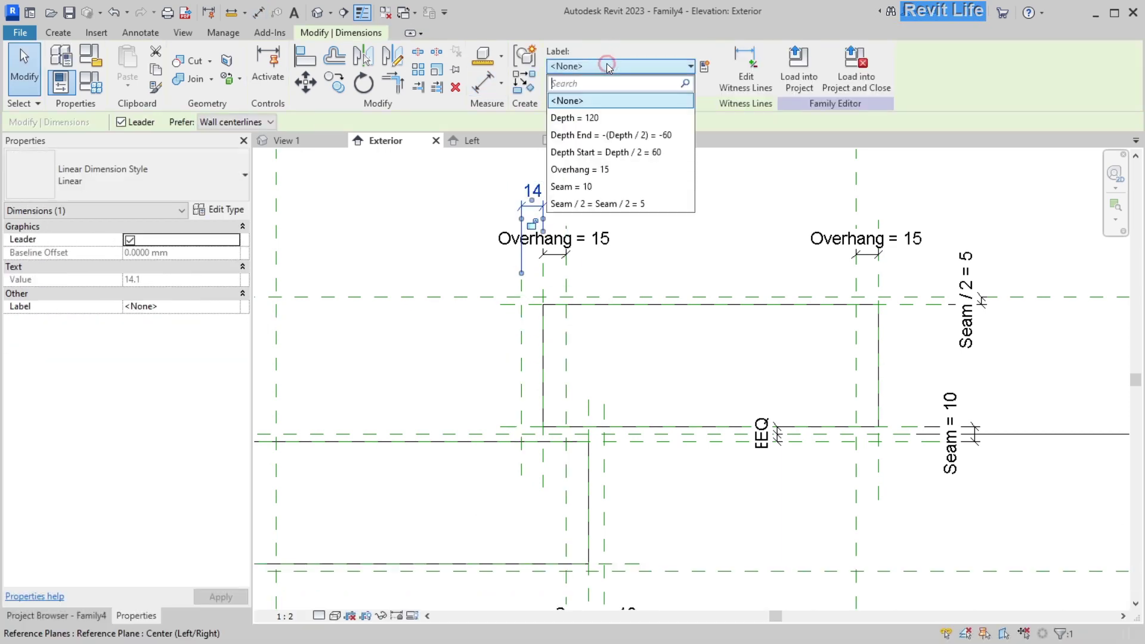
click(596, 186)
key(Escape)
Draw short vertical reference planes inside the upper brick's right edge and inside the lower brick's left edge
middle_drag(556, 485, 563, 368)
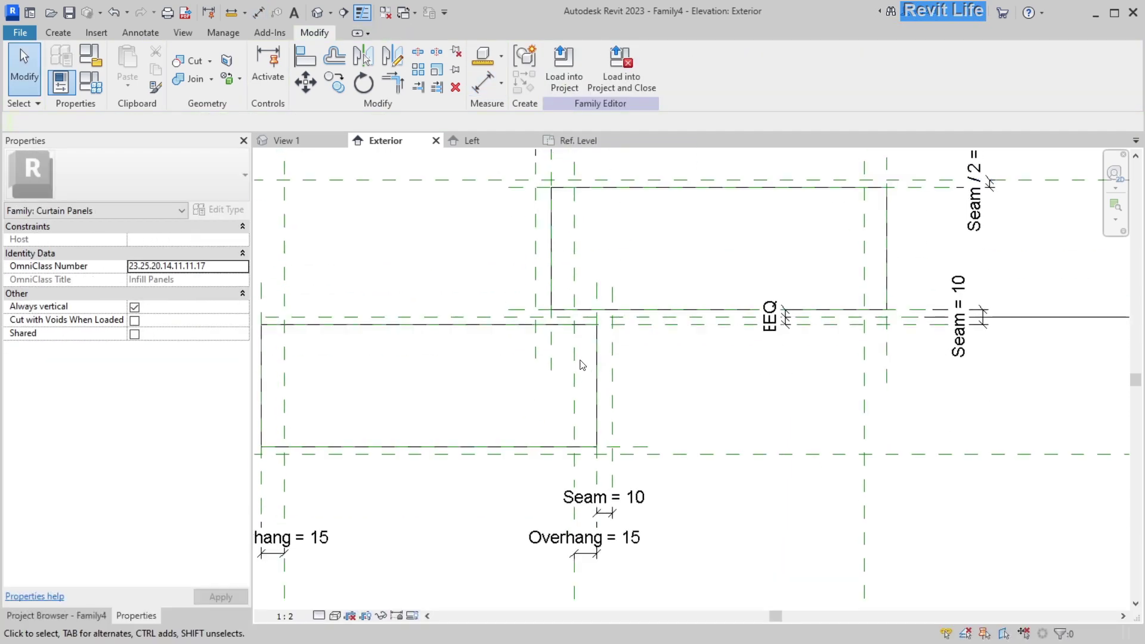
middle_drag(864, 354, 750, 382)
click(772, 373)
key(c)
key(s)
click(718, 317)
click(718, 399)
middle_drag(541, 472, 755, 383)
key(Escape)
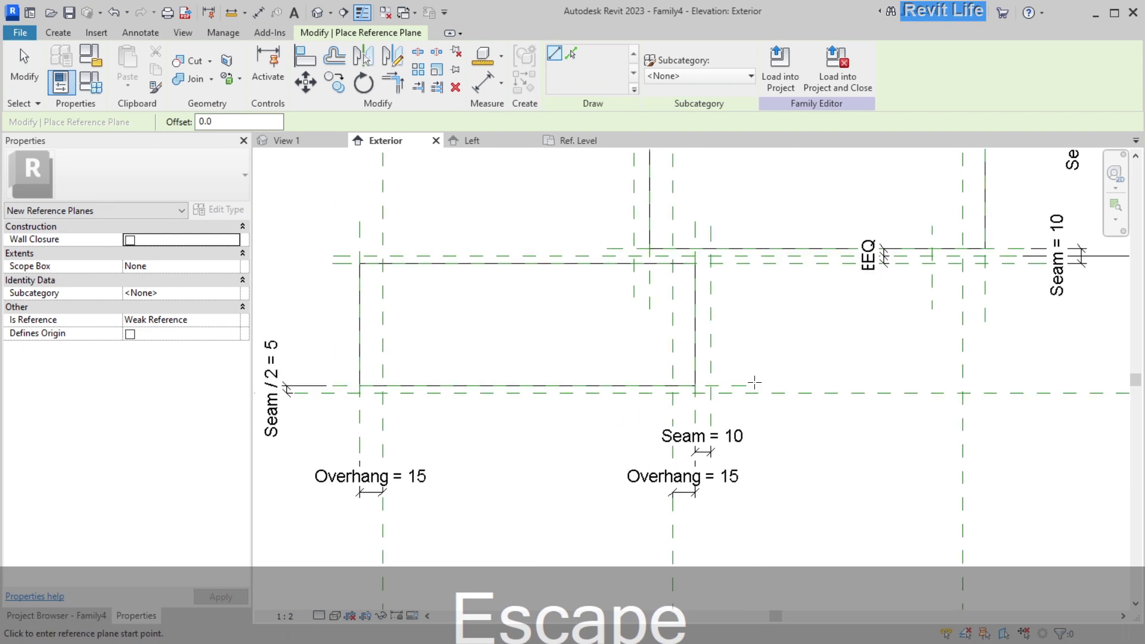
key(Escape)
key(Escape)
Dimension the distance between the lower brick's left edge plane and the new short plane inside it
key(d)
key(a)
key(l)
middle_drag(428, 414, 469, 355)
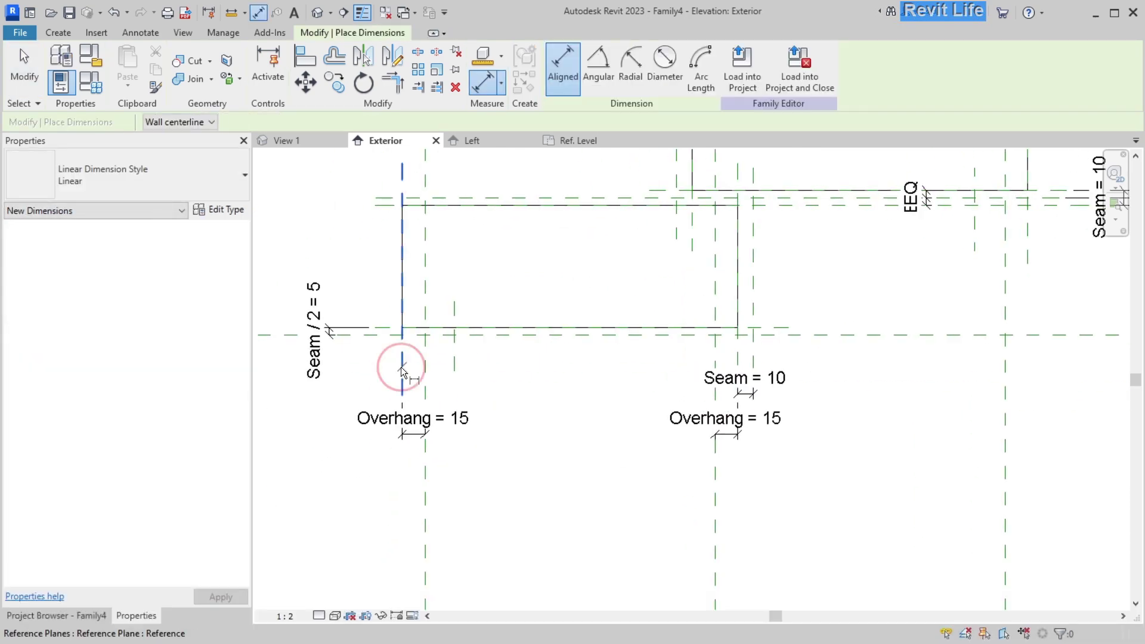
click(401, 367)
click(455, 364)
click(456, 480)
key(Escape)
key(Escape)
Label the new dimension below the lower brick with a new parameter named Overhang x 2
click(454, 352)
click(449, 469)
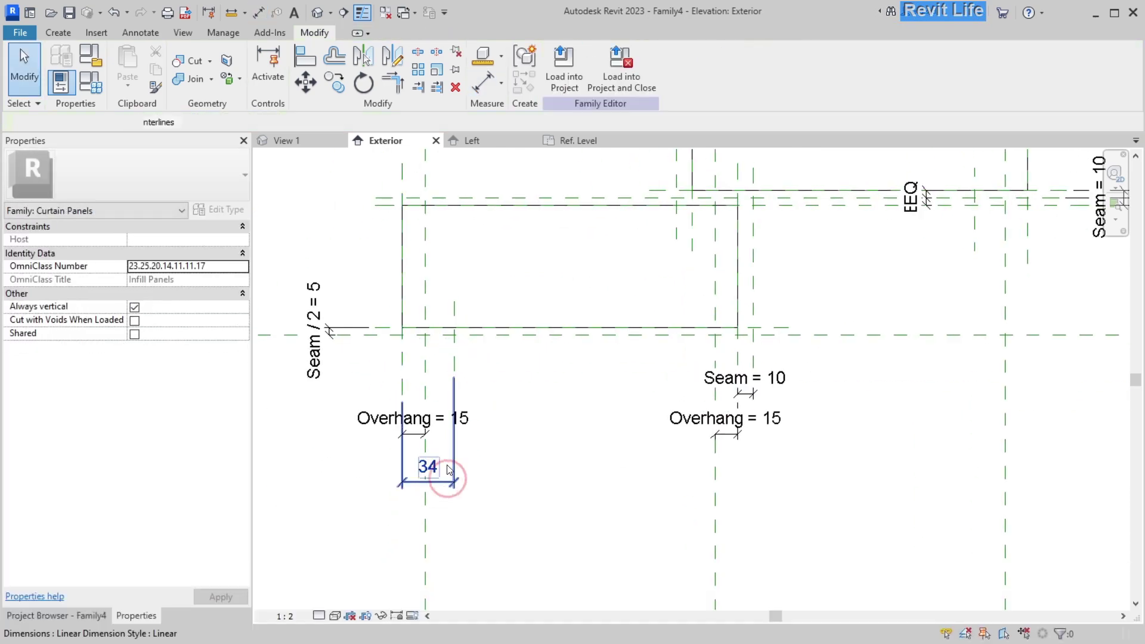
click(705, 67)
text(Overhang x 2)
click(620, 503)
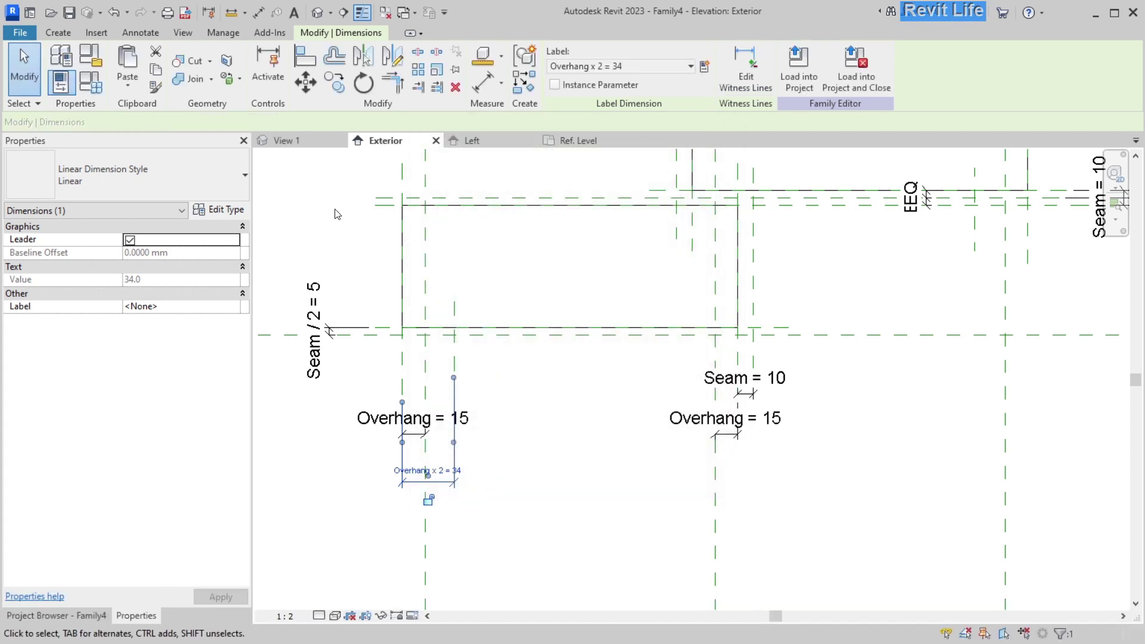
Give the Overhang x 2 parameter the formula Overhang * 2 in the family types
key(f)
key(t)
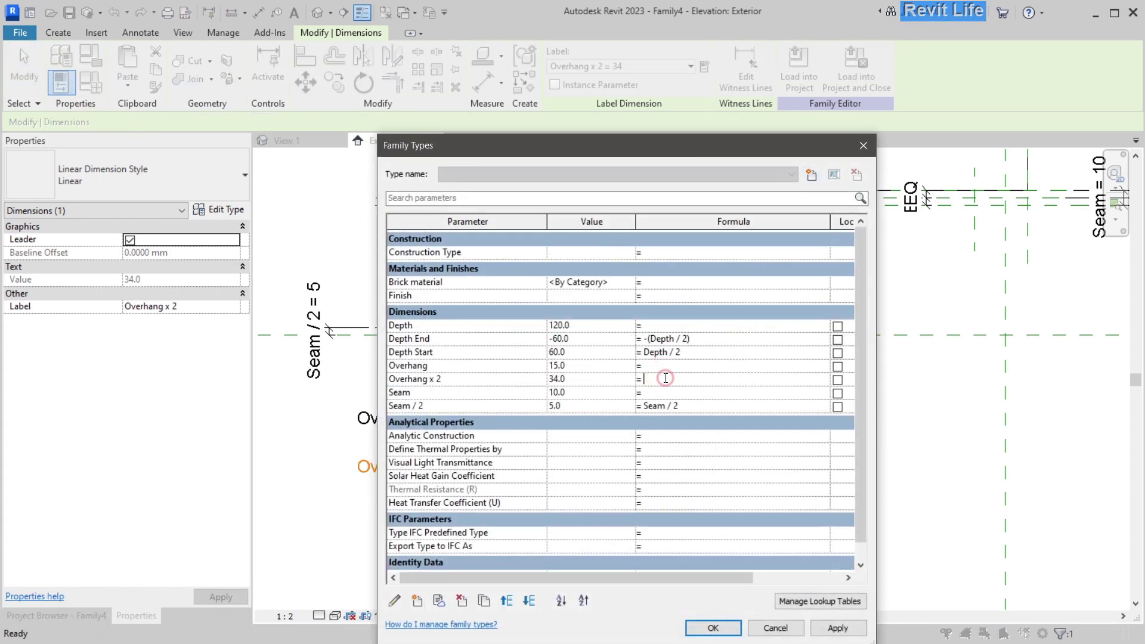
text(Overhang * 2)
key(Return)
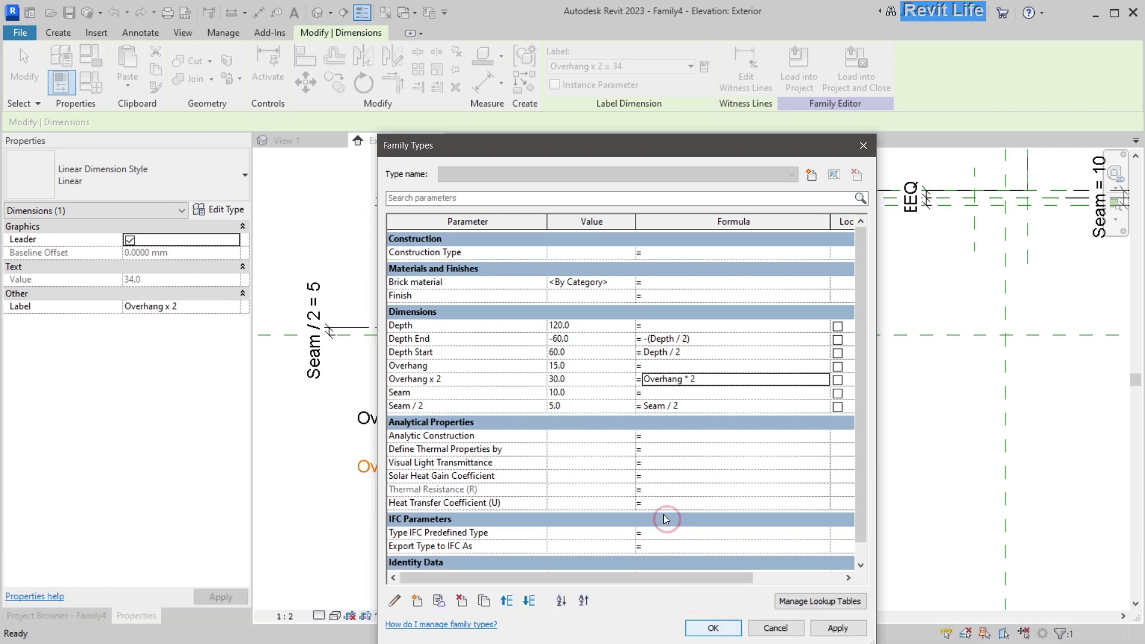
key(Return)
click(610, 478)
Dimension the distance between the upper brick's right edge plane and the short vertical plane inside it
middle_drag(554, 393, 503, 426)
scroll(918, 274, down, 1)
middle_drag(919, 274, 624, 348)
key(d)
key(a)
key(l)
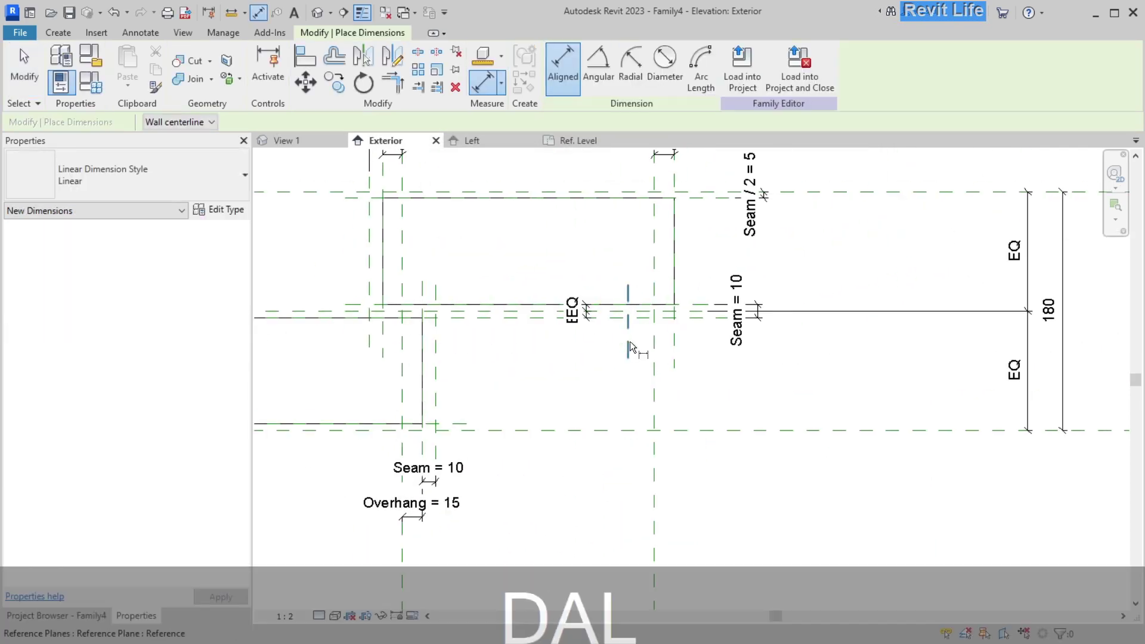
click(630, 342)
click(674, 349)
click(693, 408)
key(Escape)
key(Escape)
Label the dimension below the upper brick's right end with the Overhang x 2 parameter
click(674, 409)
middle_drag(674, 410, 687, 423)
click(609, 66)
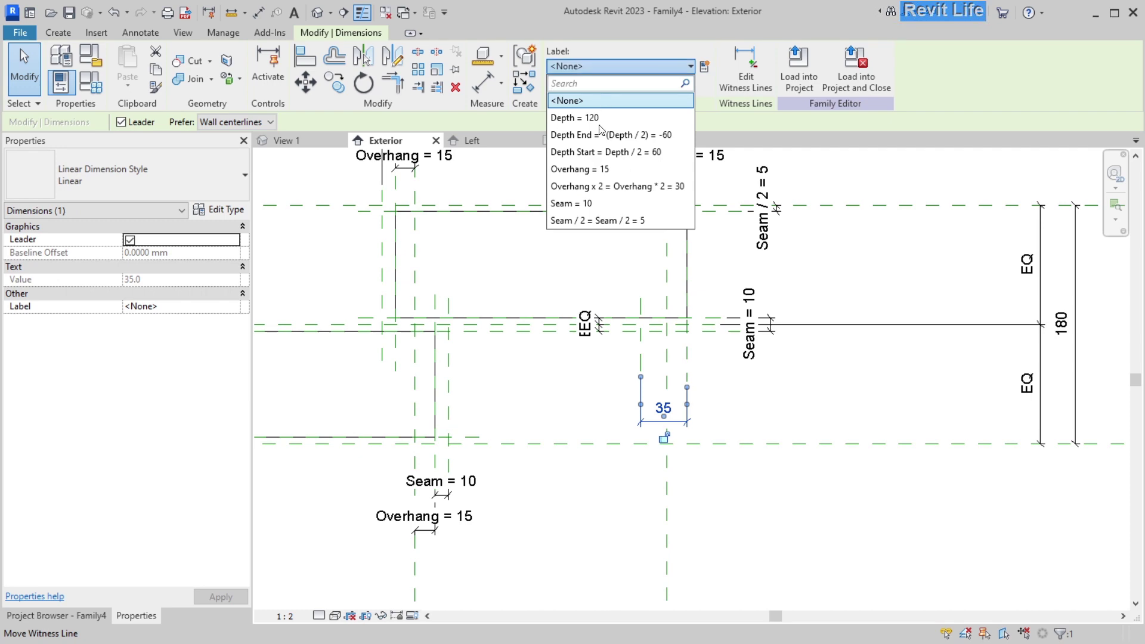
click(603, 186)
key(Escape)
key(d)
key(i)
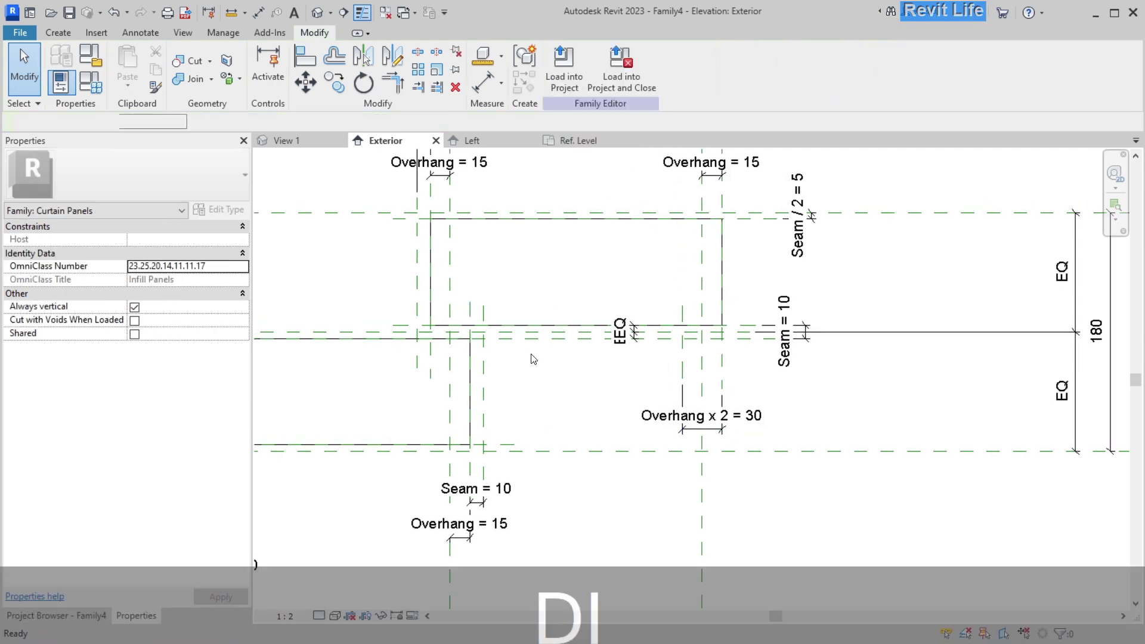
scroll(423, 332, up, 3)
key(Escape)
key(Escape)
middle_drag(732, 369, 641, 382)
key(d)
key(i)
click(715, 345)
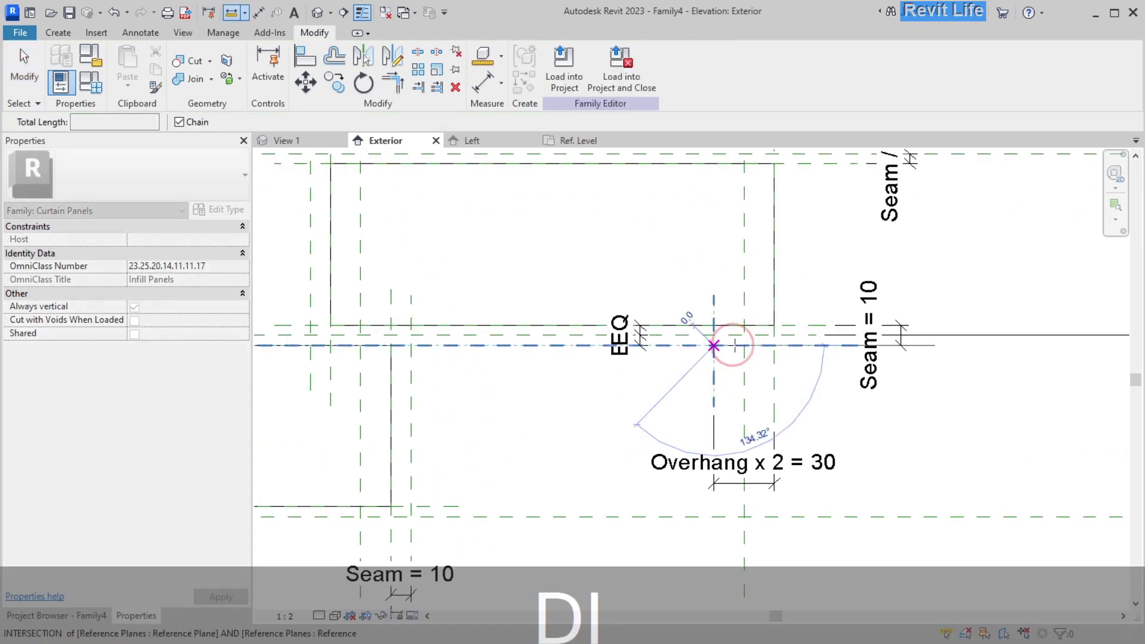
key(Escape)
key(Escape)
Draw a short horizontal reference plane just below the lower brick's bottom edge, at its left end
scroll(485, 386, down, 2)
middle_drag(484, 385, 663, 374)
click(627, 435)
scroll(315, 467, up, 2)
middle_drag(315, 466, 393, 435)
key(c)
key(s)
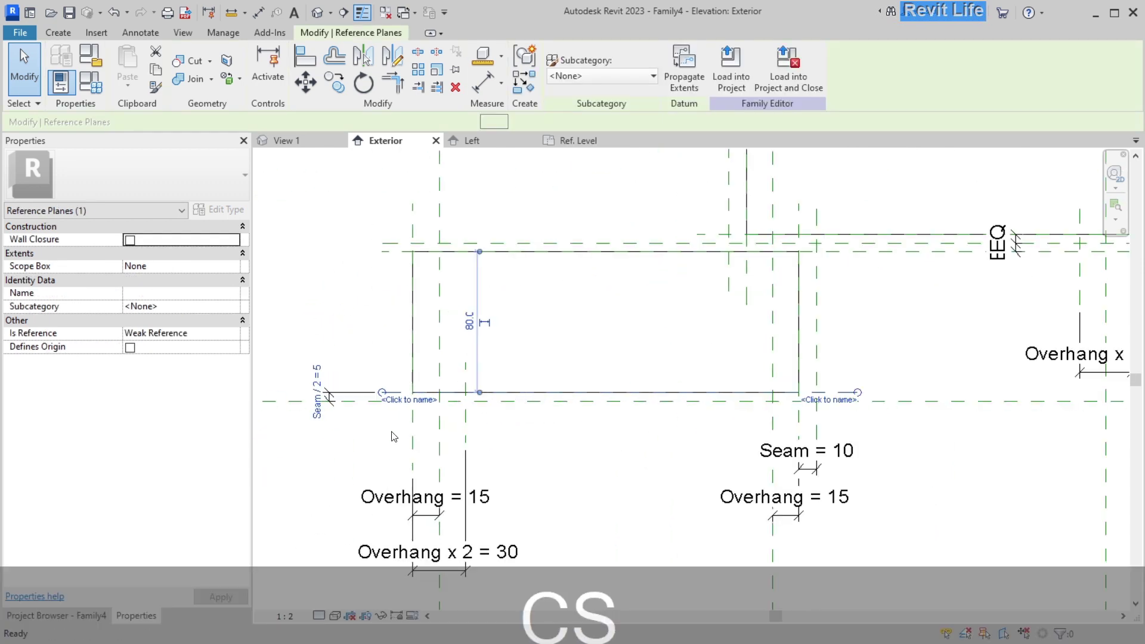
click(482, 416)
click(381, 416)
key(Escape)
key(Escape)
Dimension the gap between the lower brick's bottom edge plane and the new horizontal plane below it
key(d)
key(a)
key(l)
click(398, 392)
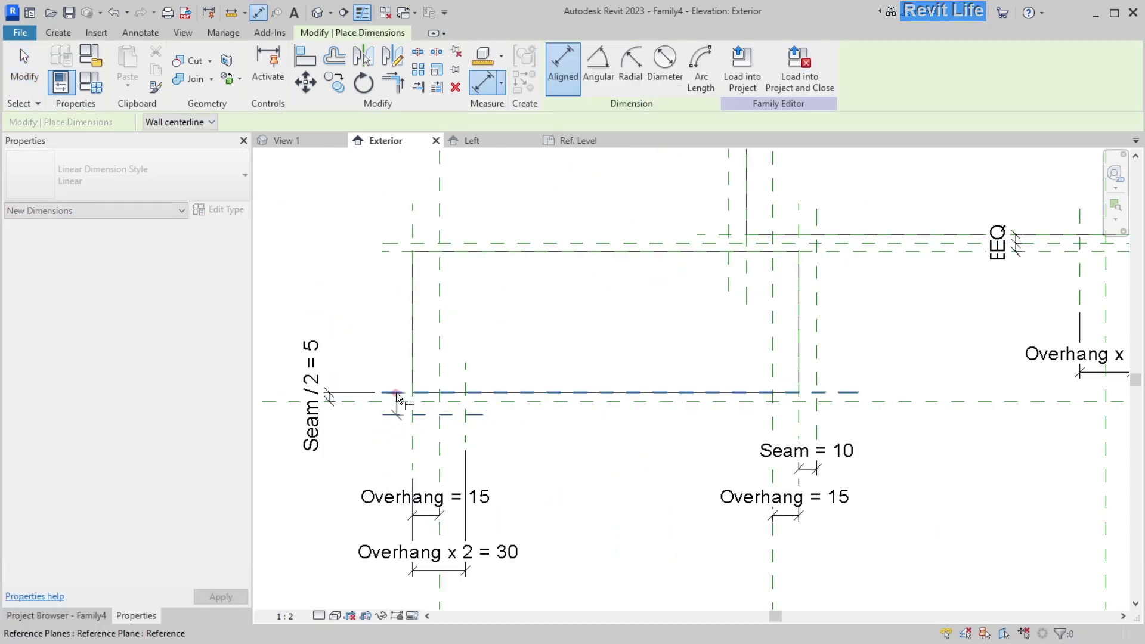
middle_drag(399, 393, 544, 375)
click(529, 398)
click(505, 429)
click(505, 433)
key(Escape)
key(Escape)
Label the gap dimension below the lower brick's bottom edge with the Seam parameter
click(621, 66)
click(585, 204)
key(Escape)
Start an extrusion similar to the upper brick and sketch a rectangle around the seam gap below its right end
scroll(507, 294, down, 1)
middle_drag(539, 352, 500, 412)
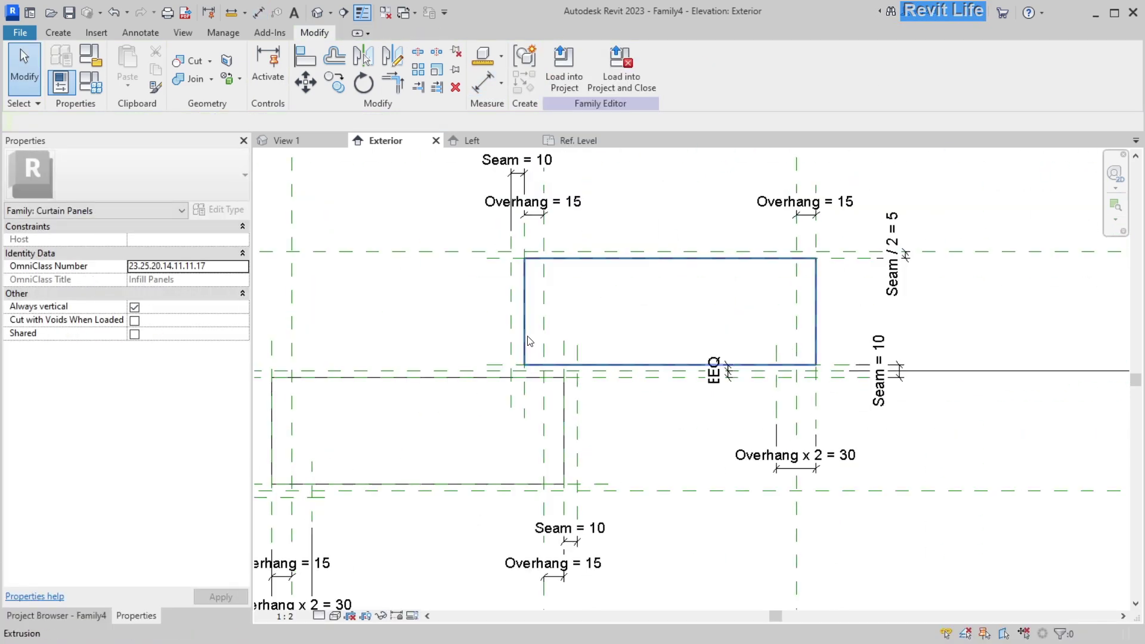
click(526, 339)
key(c)
key(s)
scroll(859, 384, up, 3)
click(603, 52)
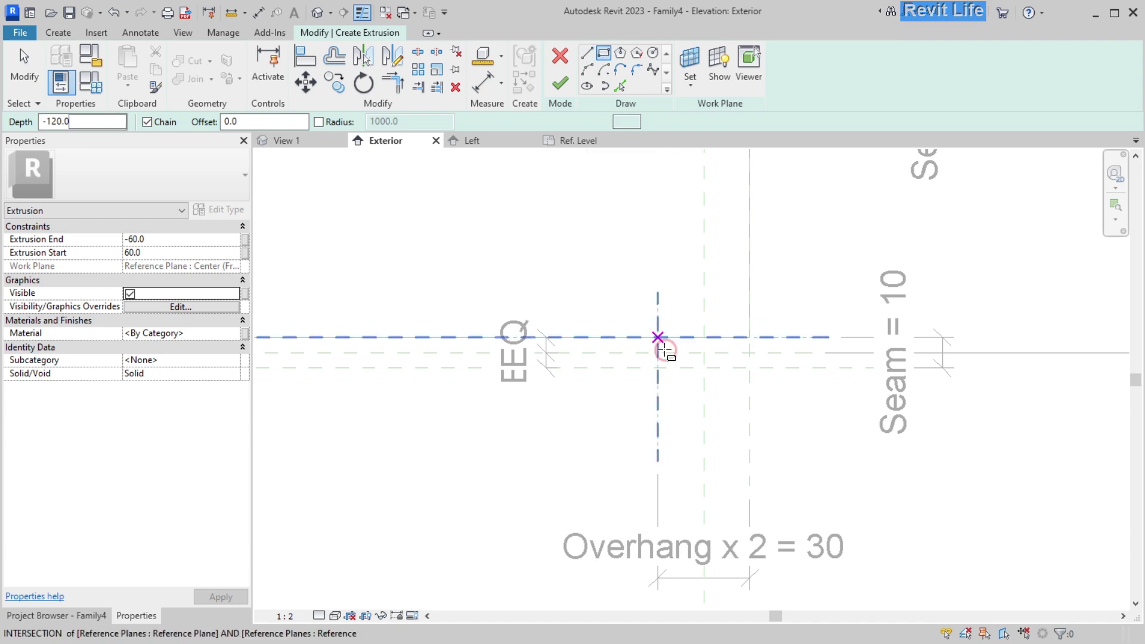
scroll(677, 385, up, 2)
click(610, 283)
click(848, 391)
key(Escape)
key(Escape)
Align and lock the rectangle's sides to the seam planes and the two planes spanning Overhang x 2 at the upper brick's right end
key(a)
key(l)
click(806, 429)
click(805, 428)
click(847, 355)
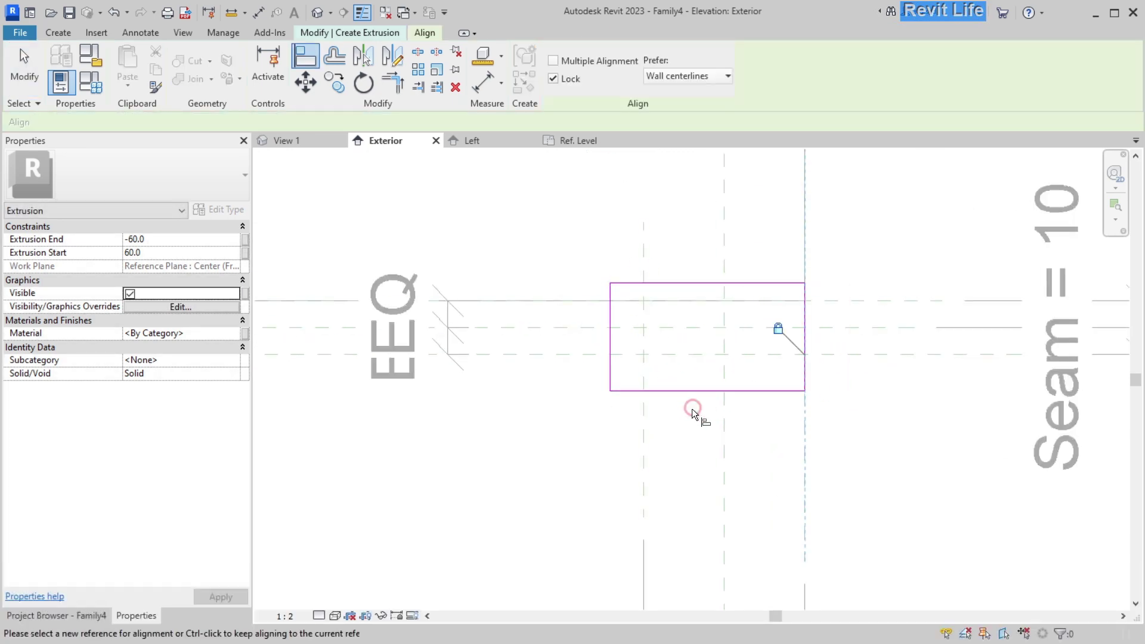
key(Escape)
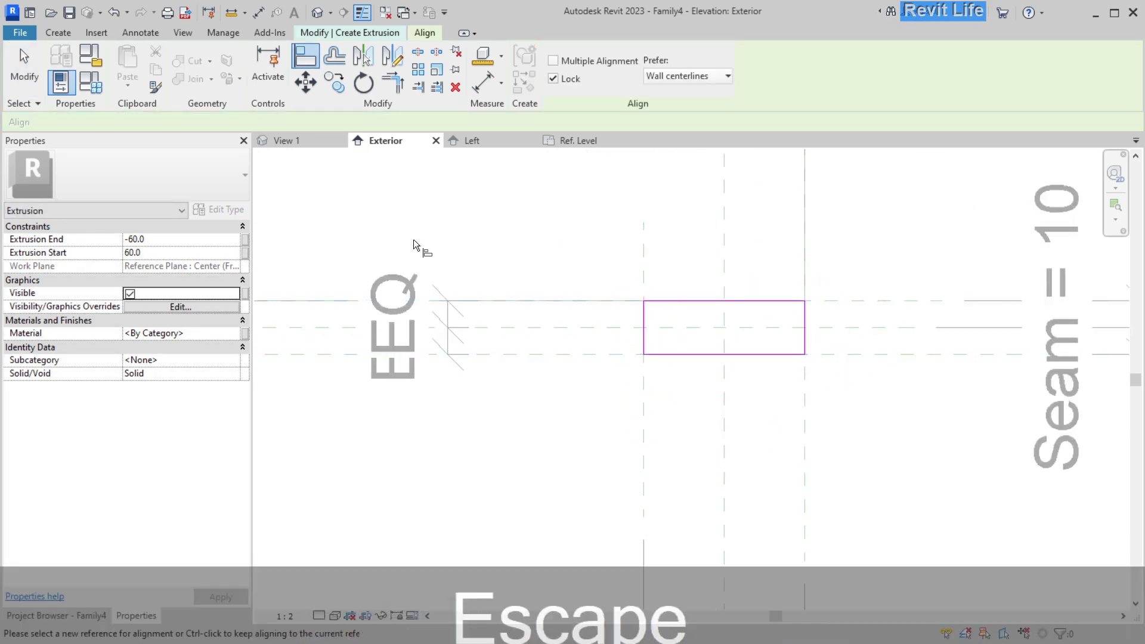
Duplicate the Depth End parameter as Depth End (seam) and set its formula to -(Depth / 2)+5
key(f)
key(t)
click(483, 601)
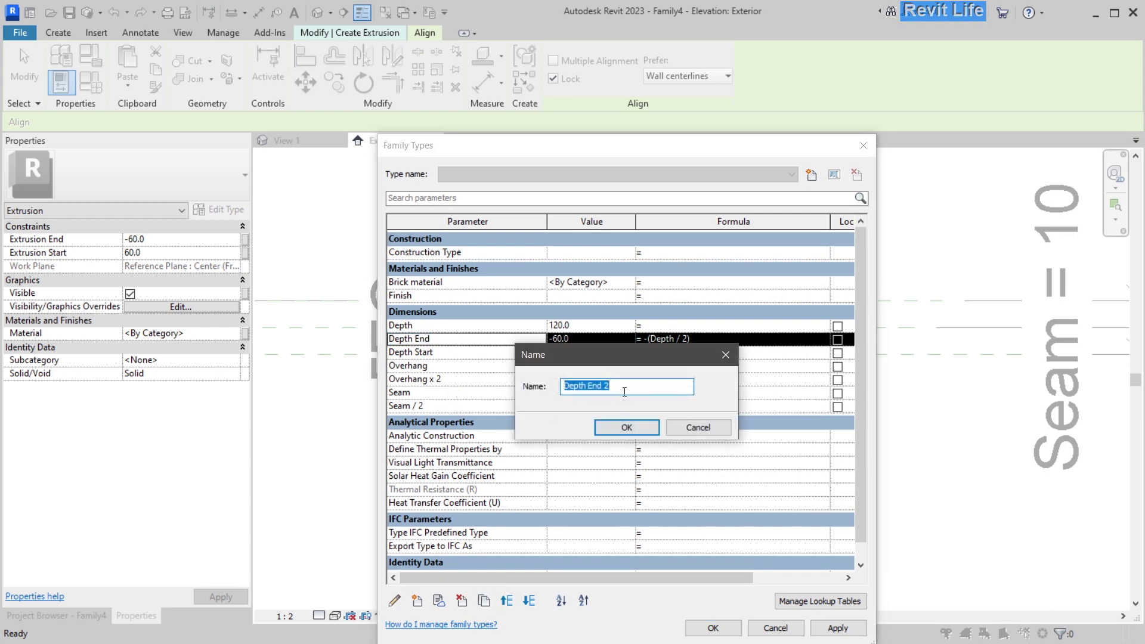
text((seam))
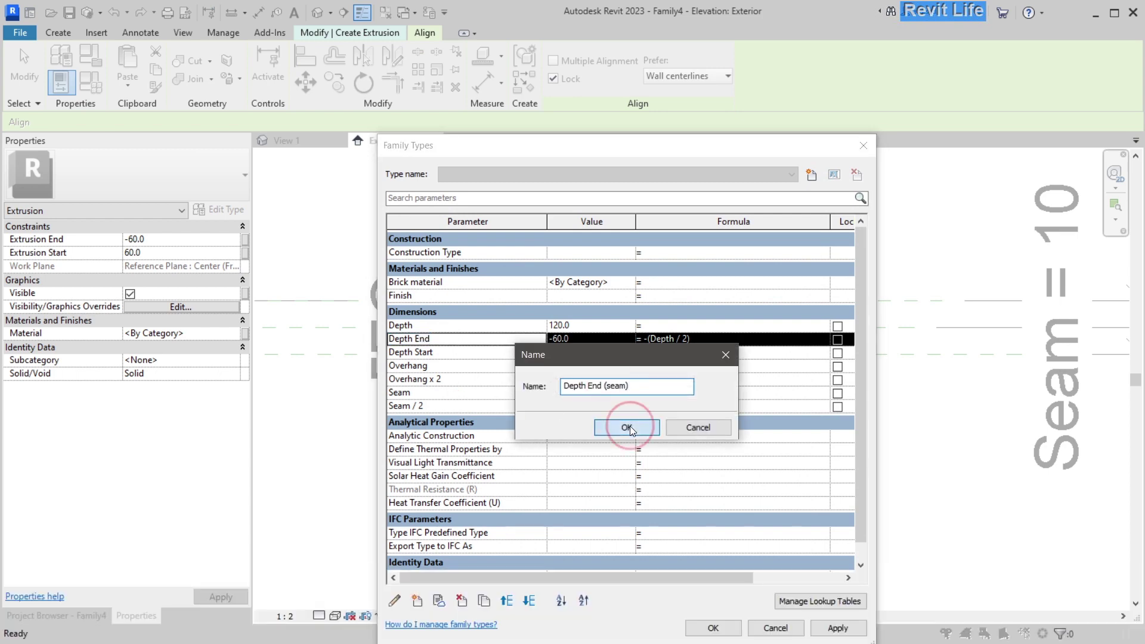
click(627, 427)
click(725, 352)
text(+5)
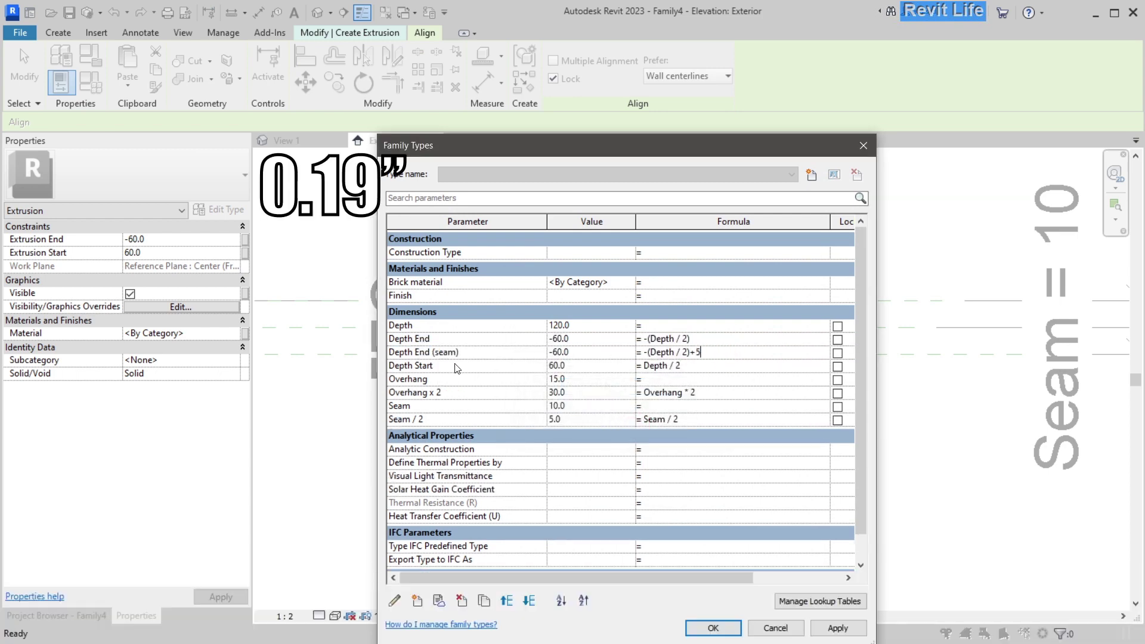
Duplicate the Depth Start parameter as Depth Start (seam), set its formula to Depth / 2 - 5 and apply the family types
click(483, 601)
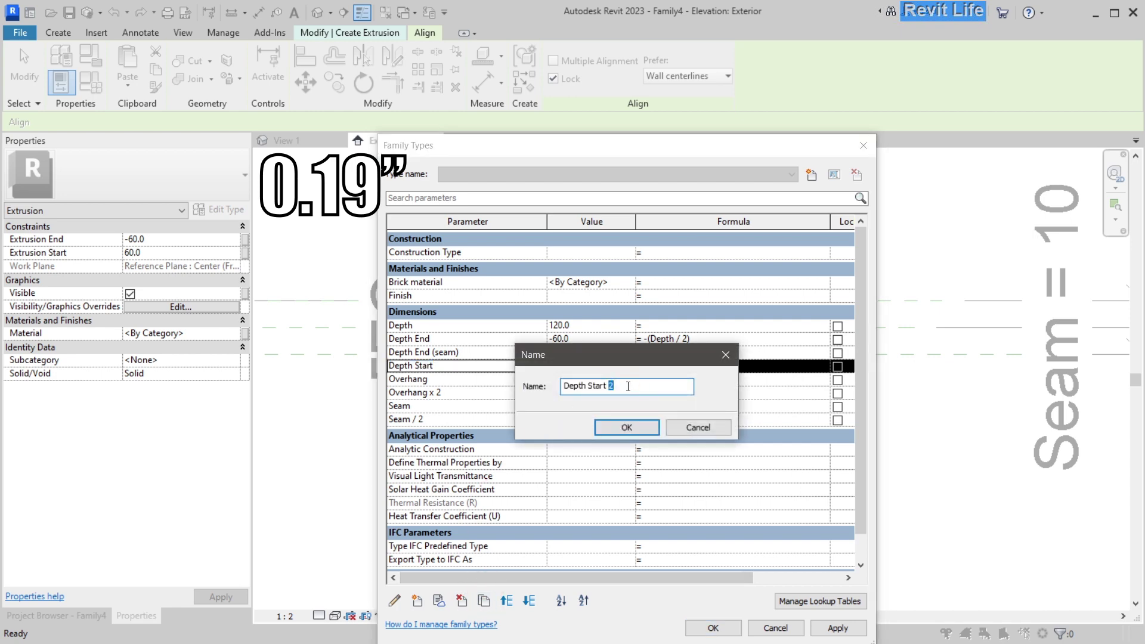
text((seam))
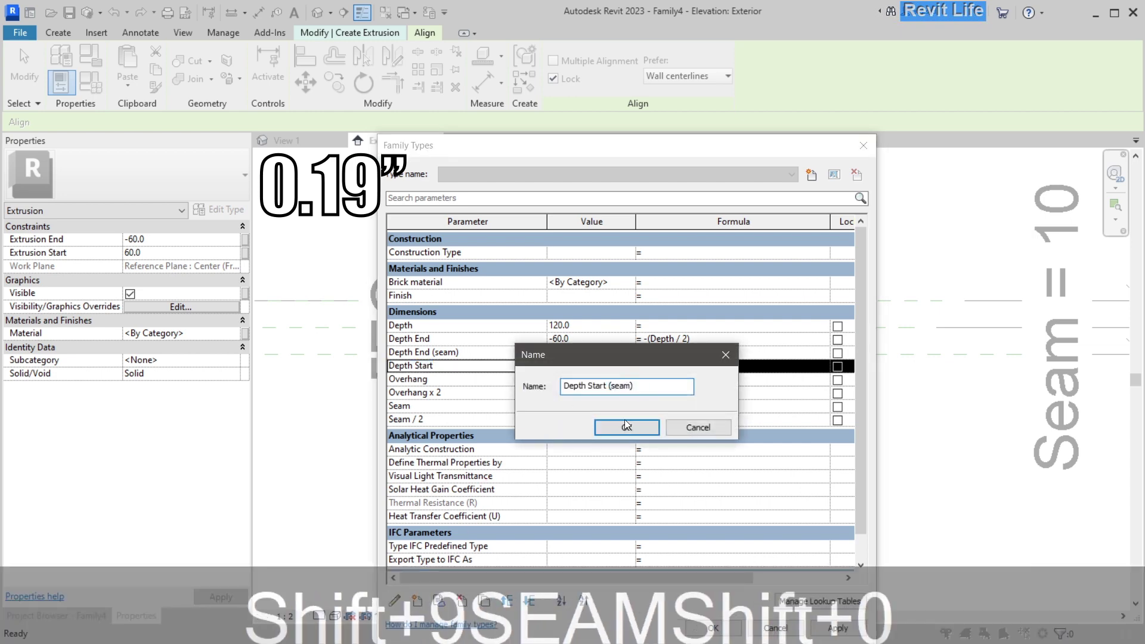
click(625, 423)
click(710, 382)
text(-5)
click(594, 382)
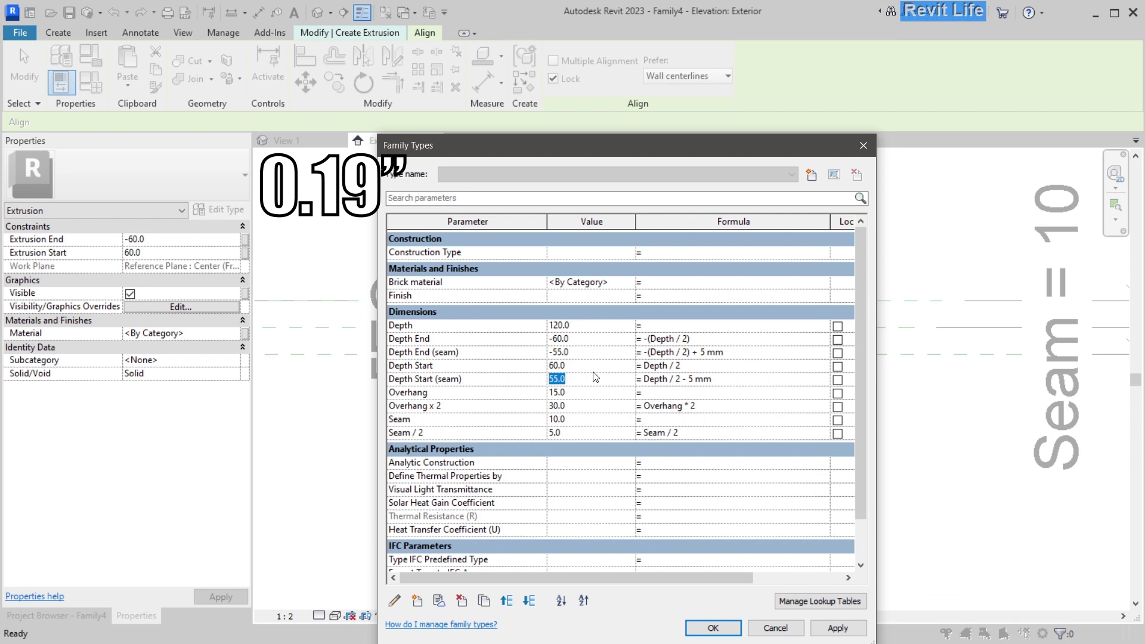
click(713, 628)
key(Escape)
Link the seam extrusion's end to Depth End (seam) and its start to Depth Start (seam)
click(245, 239)
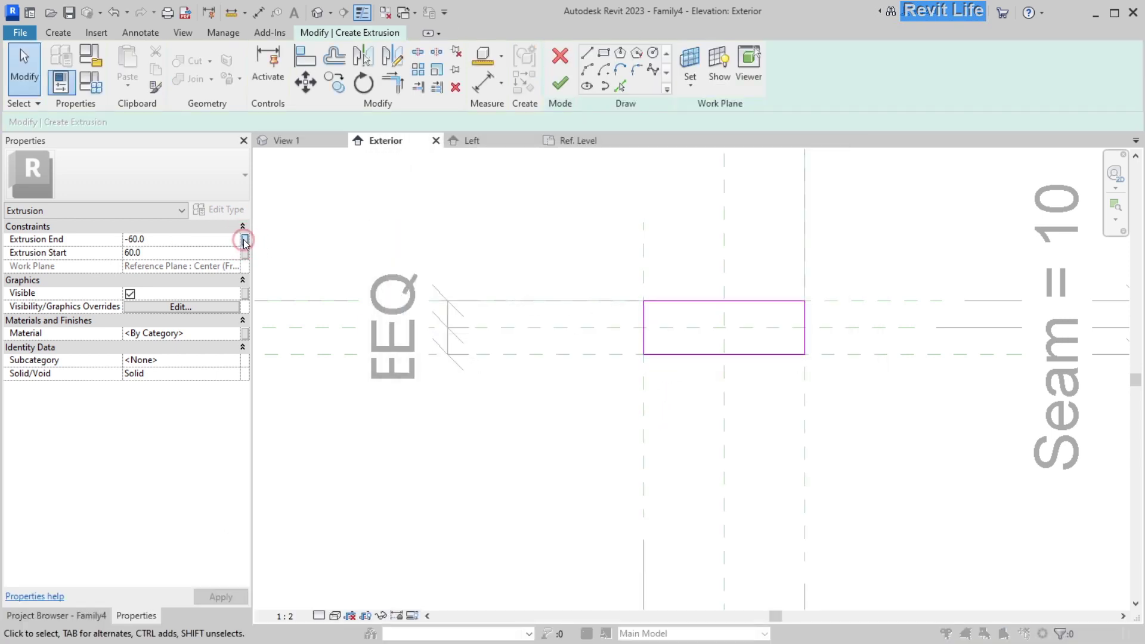
click(511, 302)
click(601, 458)
click(245, 252)
click(491, 321)
click(599, 457)
Link the extrusion's material to a new type parameter named Seam material and finish the extrusion
click(244, 333)
click(464, 419)
text(Seam material)
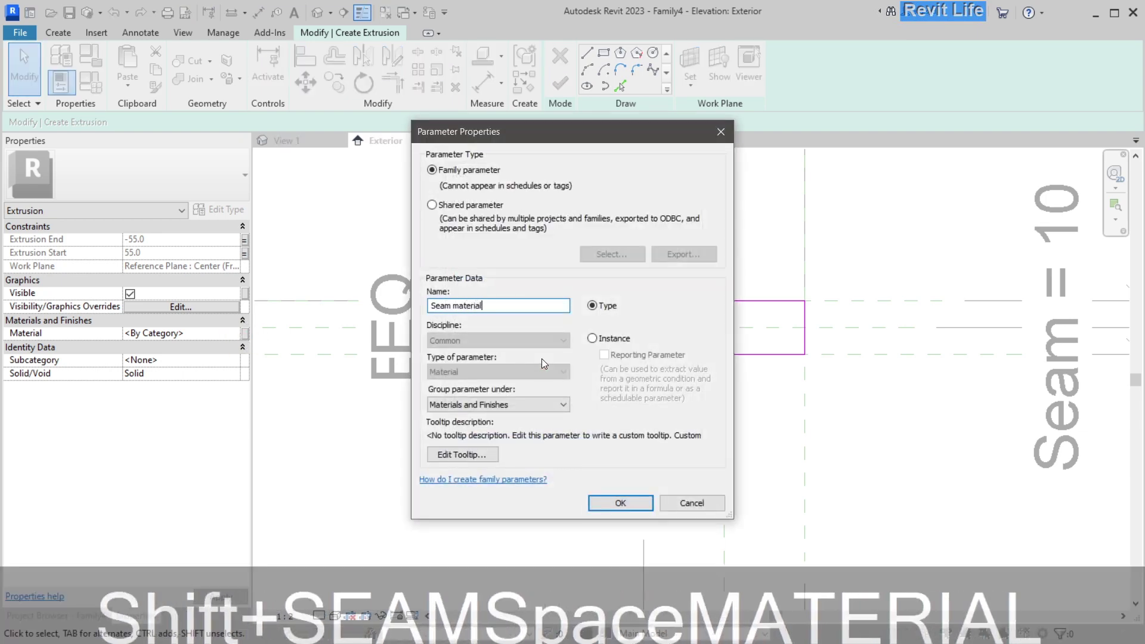
click(620, 503)
click(601, 458)
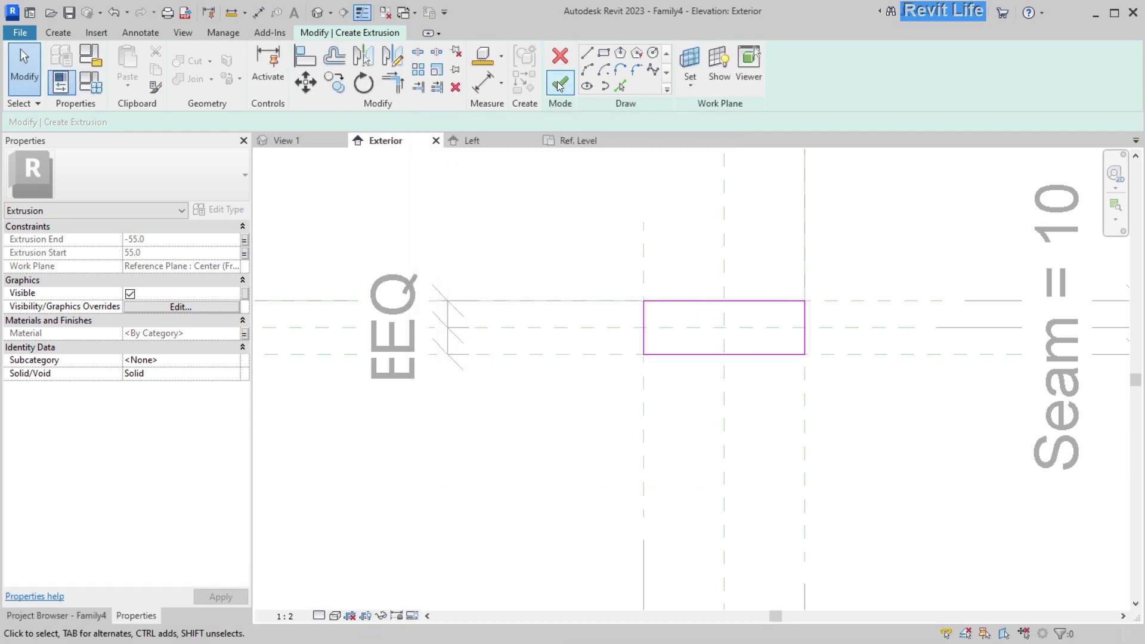
click(560, 83)
Start a similar extrusion and sketch a rectangle around the seam gap where the upper and lower bricks overlap
scroll(627, 276, down, 3)
middle_drag(412, 364, 604, 428)
key(c)
key(s)
scroll(452, 365, up, 3)
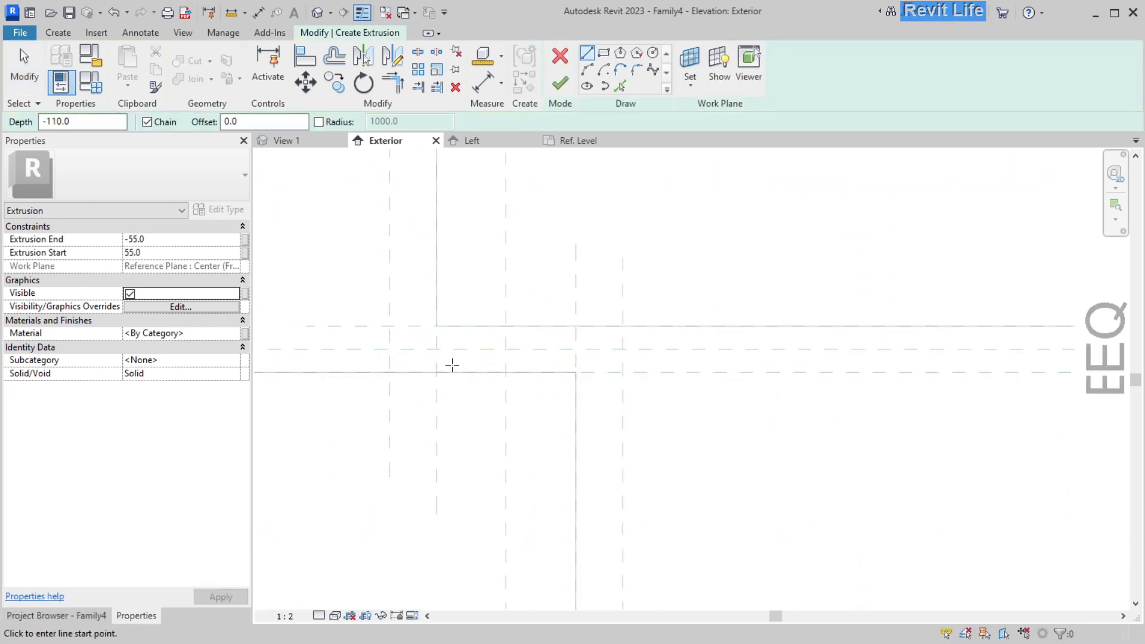
scroll(453, 372, up, 1)
click(603, 52)
click(416, 296)
click(614, 391)
key(Escape)
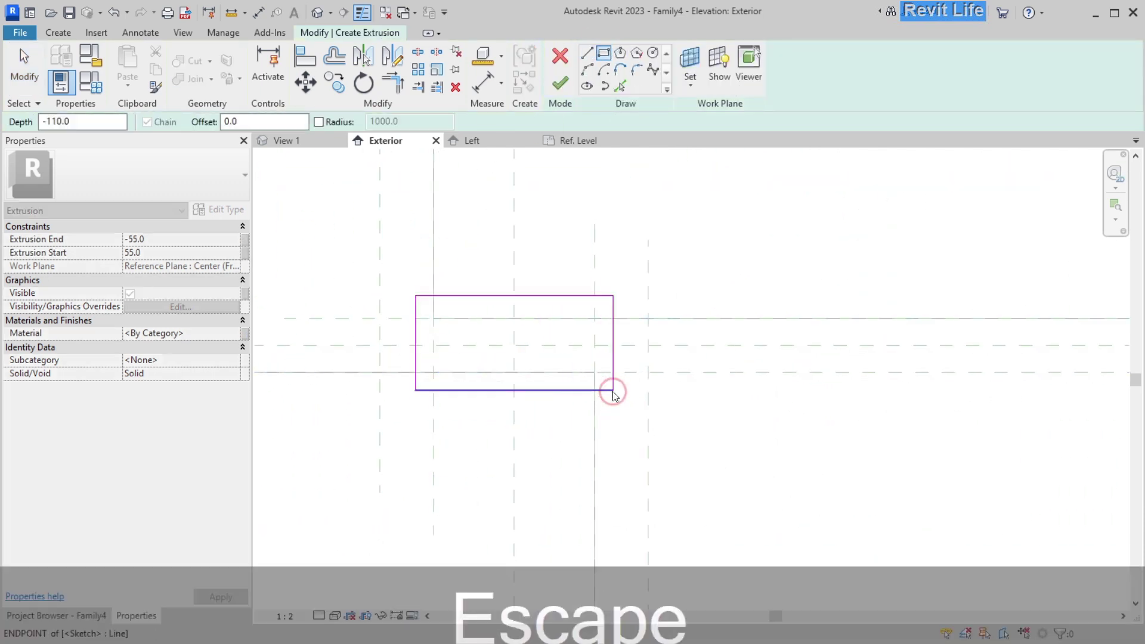
key(Escape)
Align and lock the rectangle's sides to the brick edge planes bounding the overlap between the two bricks
key(a)
key(l)
click(595, 330)
click(614, 337)
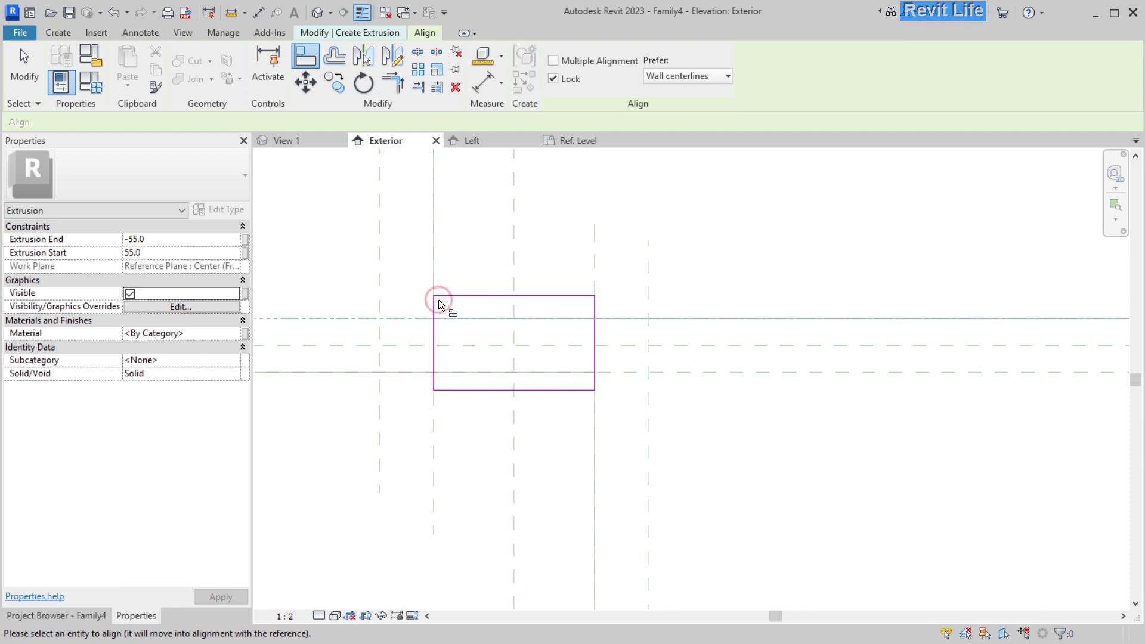
key(Escape)
key(Escape)
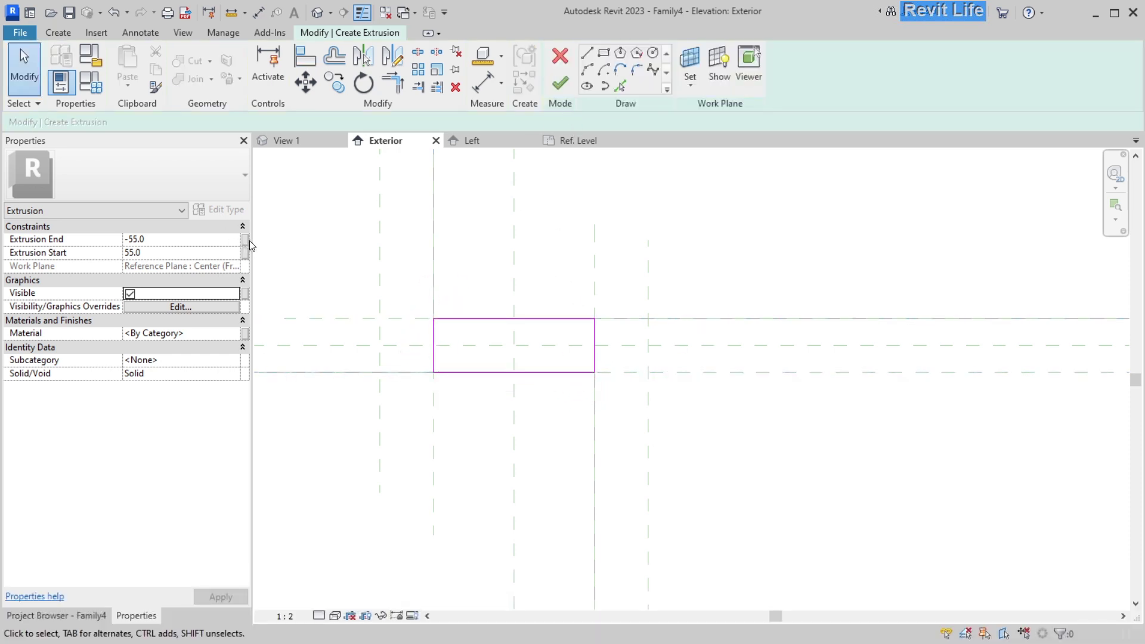
Link the overlap seam extrusion's end to Depth End (seam), its start to Depth Start (seam) and its material to Seam material
click(245, 239)
click(597, 458)
click(245, 252)
double_click(506, 321)
click(513, 294)
click(601, 458)
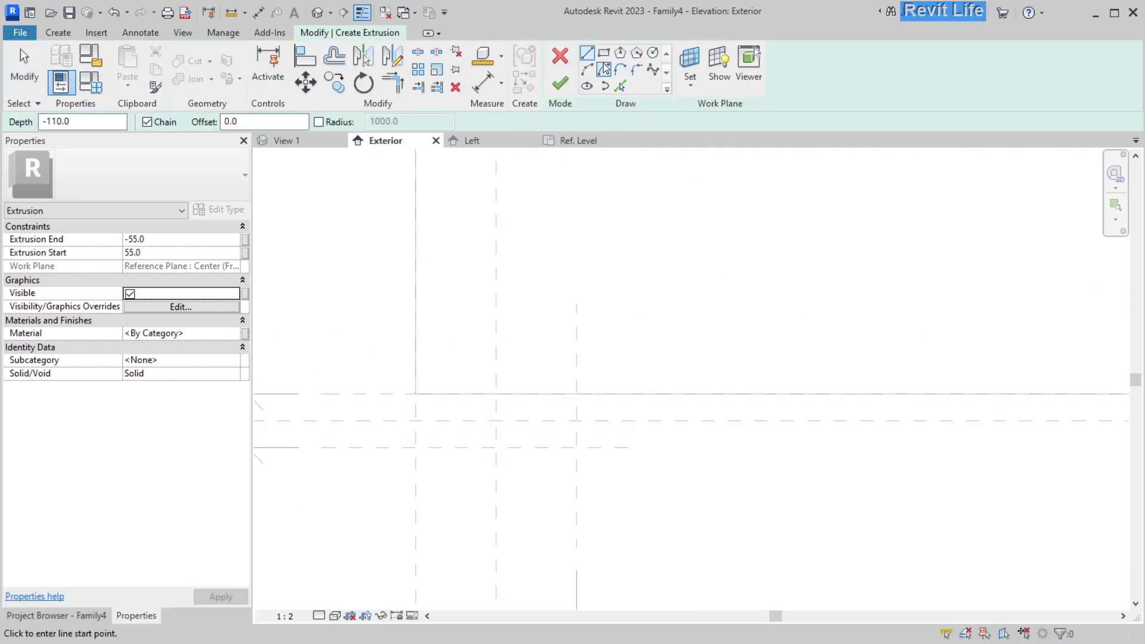
Sketch a rectangle for a third seam extrusion around the gap below the lower brick's left end
click(603, 52)
click(378, 367)
click(629, 486)
key(Escape)
key(Escape)
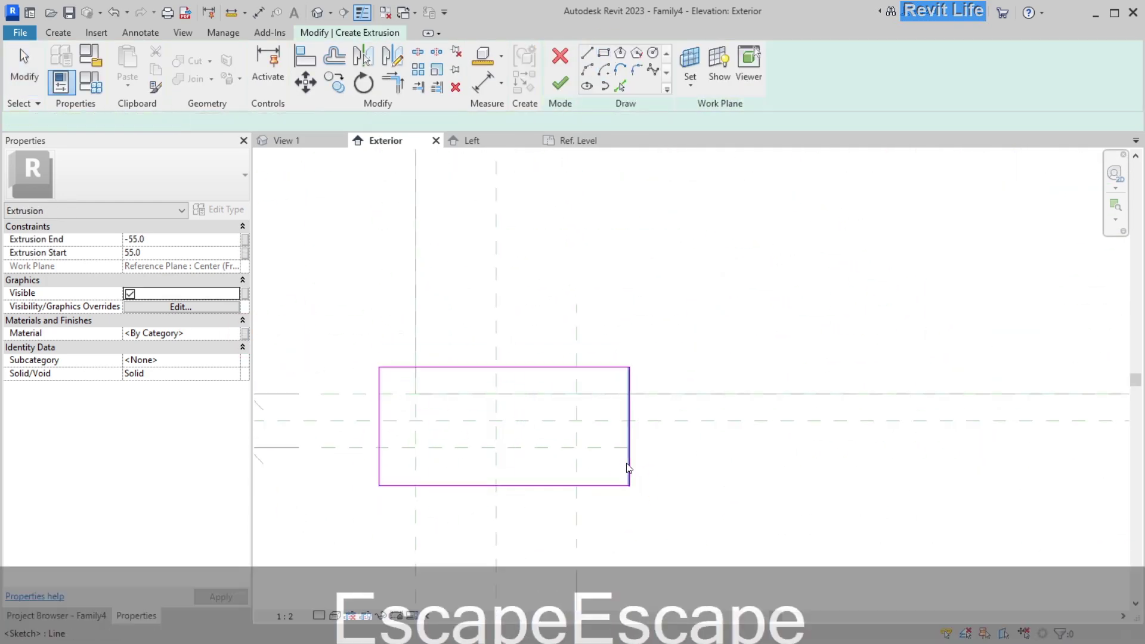
Align and lock the rectangle's sides to the planes bounding the 30 mm overhang seam below the lower brick's left end
key(a)
key(l)
click(577, 495)
click(629, 477)
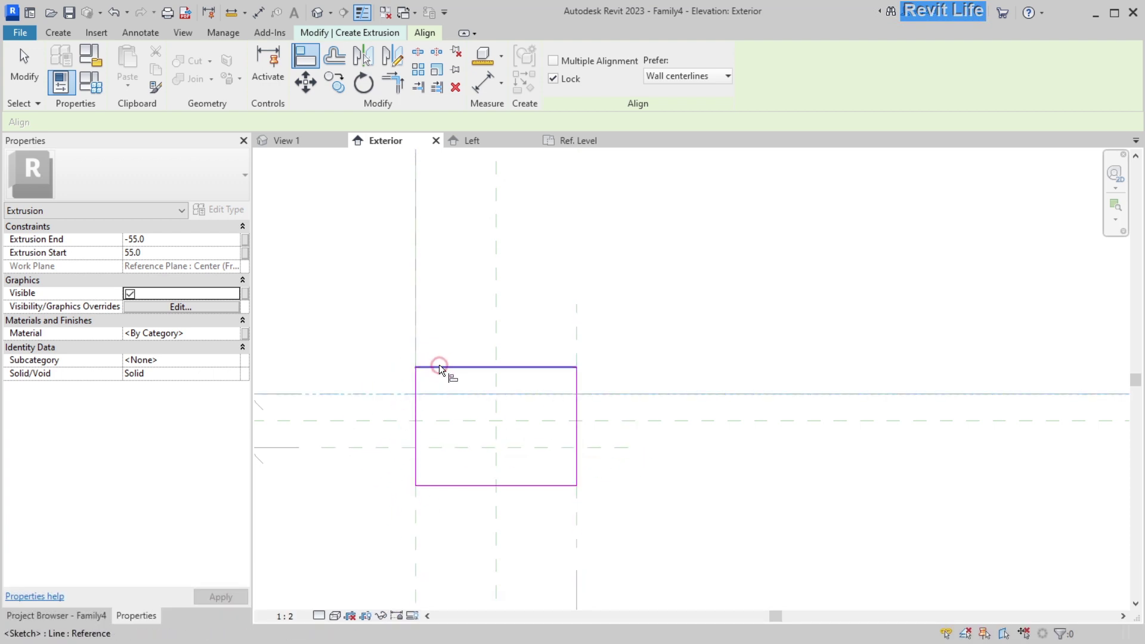
key(Escape)
key(Escape)
Link this seam extrusion's end to Depth End (seam), start to Depth Start (seam) and material to Seam material, and finish the extrusion
click(246, 238)
click(512, 311)
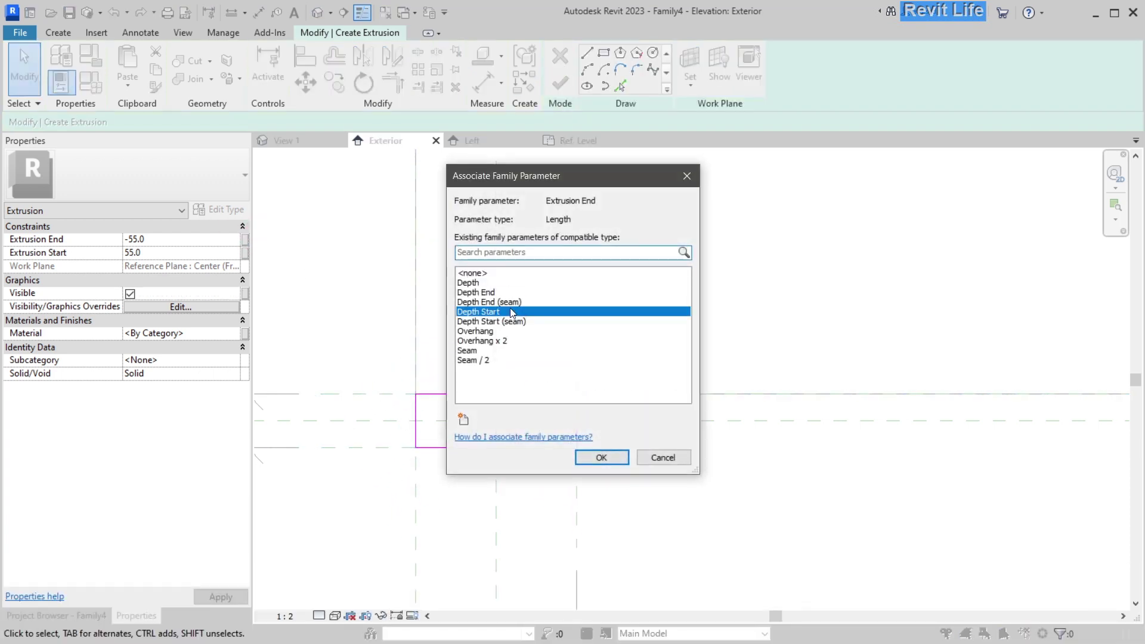
click(586, 460)
click(245, 253)
click(491, 321)
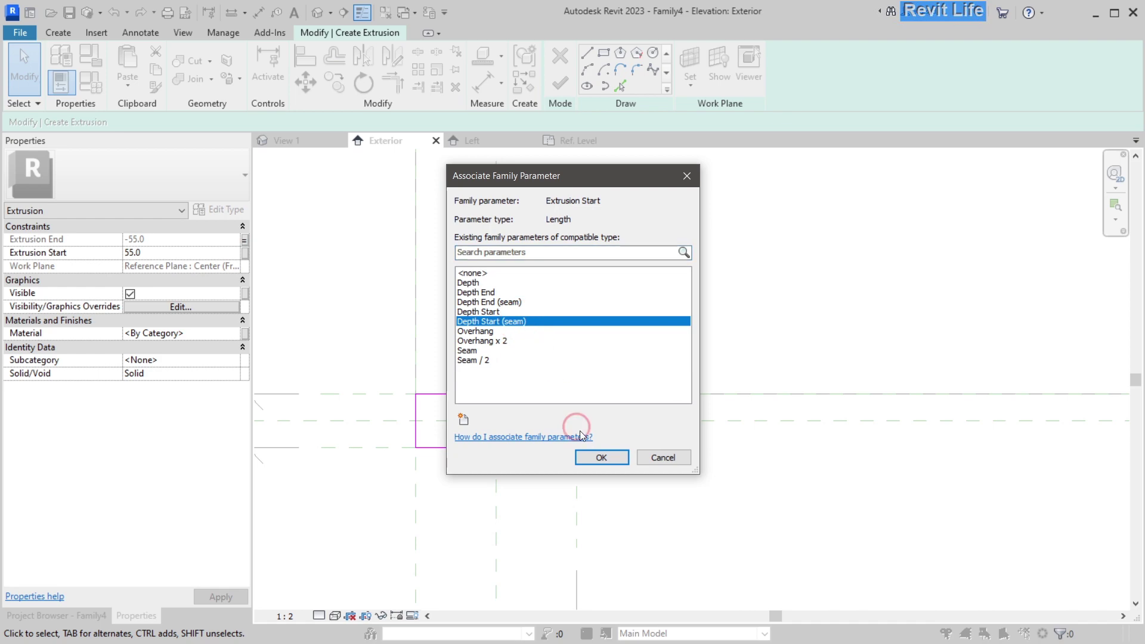
click(602, 457)
click(244, 333)
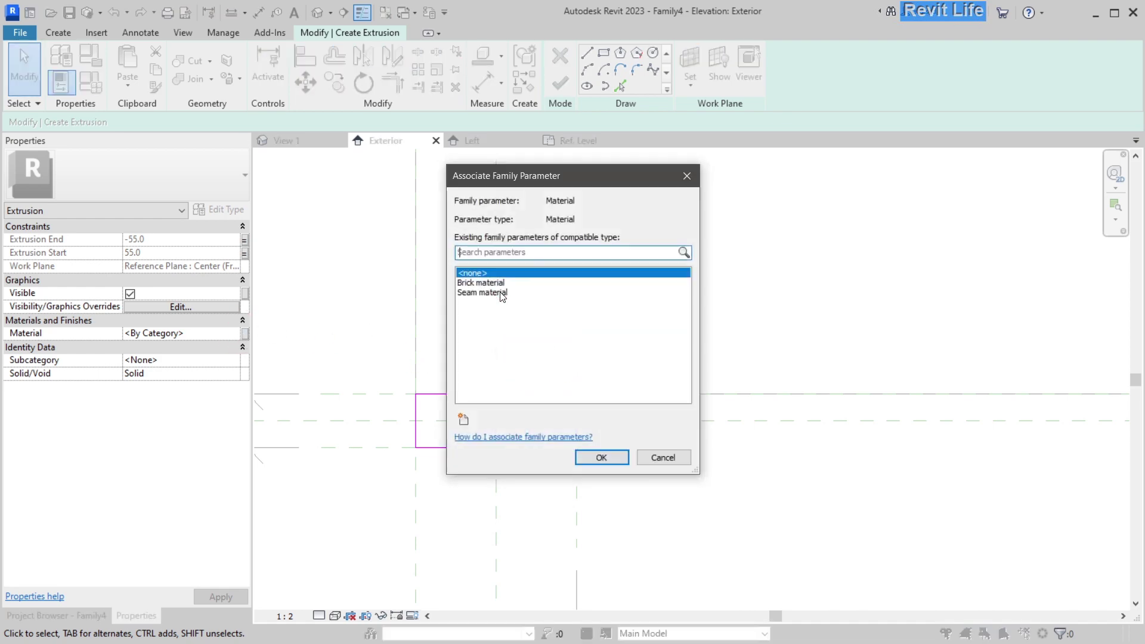
double_click(501, 294)
key(Escape)
click(516, 191)
click(560, 82)
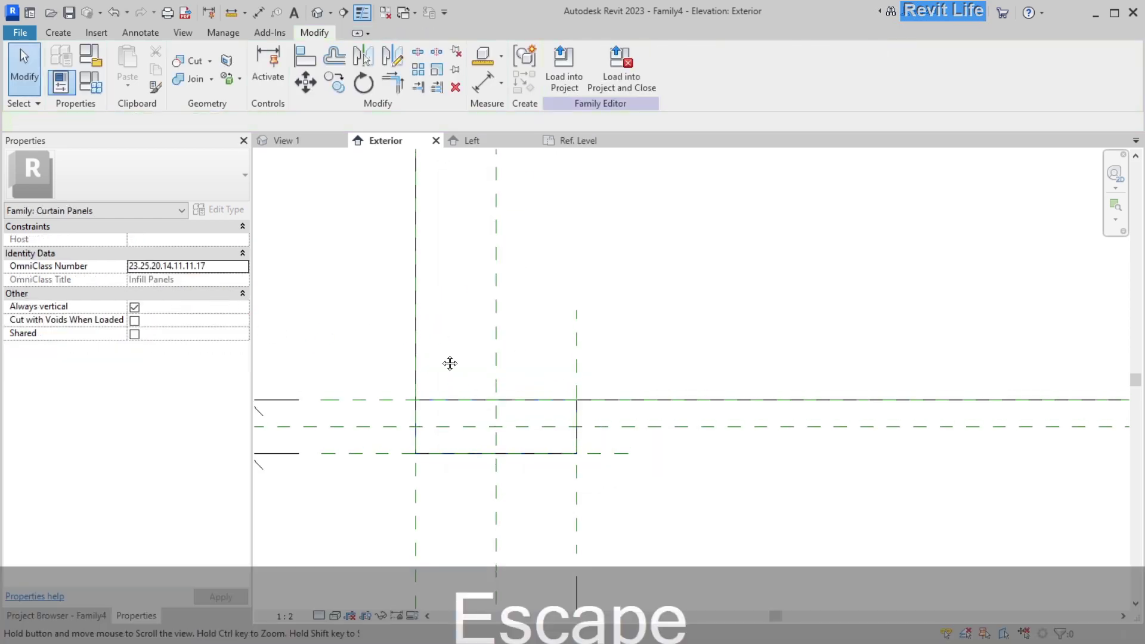
Draw a short vertical reference plane below the lower brick, slightly inward from its right end and the panel's centre plane
scroll(549, 389, up, 3)
scroll(534, 483, up, 2)
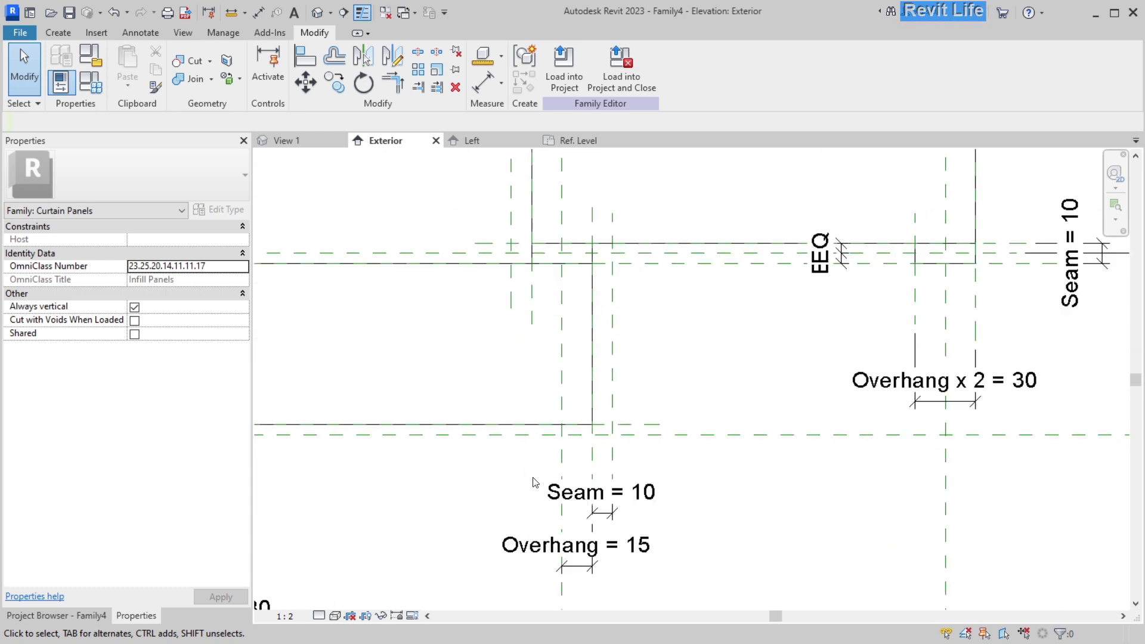
click(600, 396)
key(Escape)
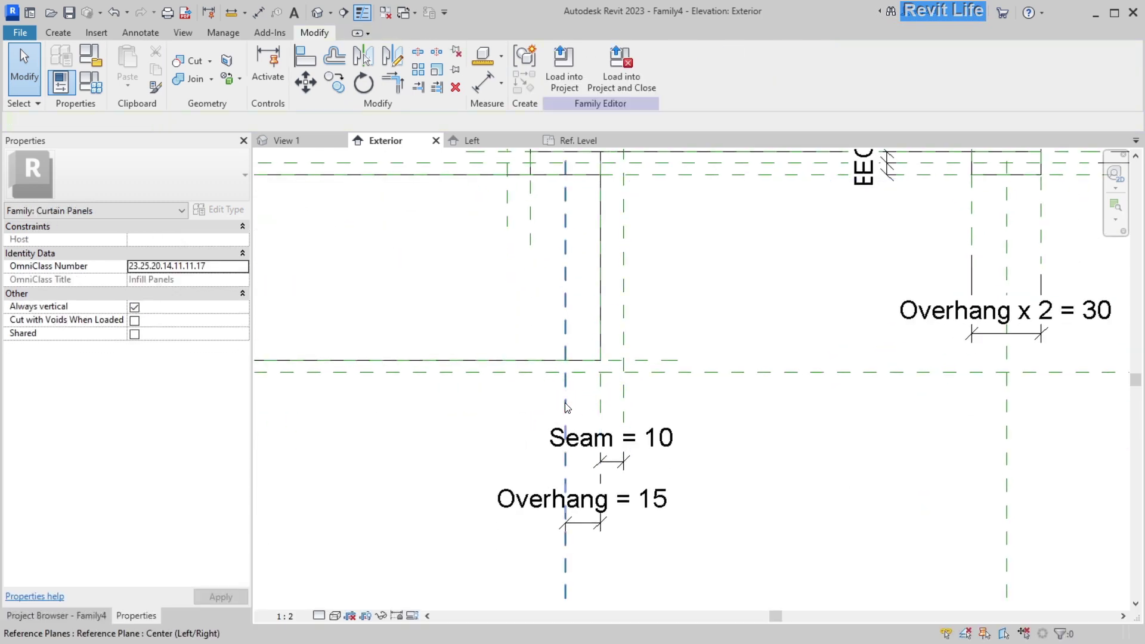
click(600, 397)
key(c)
key(s)
click(524, 324)
click(525, 417)
key(Escape)
key(Escape)
Dimension the new plane to the lower brick's right edge plane and label the dimension with Overhang x 2
key(d)
key(a)
key(l)
click(524, 401)
click(602, 394)
scroll(603, 393, down, 2)
click(606, 512)
key(Escape)
key(Escape)
click(564, 509)
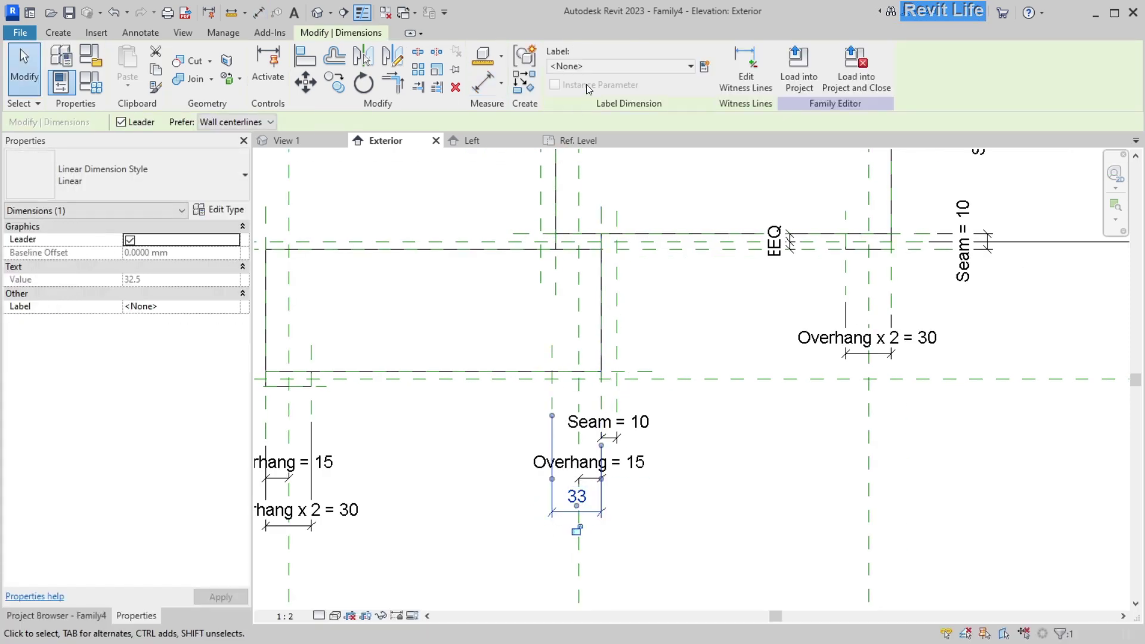
click(597, 66)
click(612, 221)
key(Escape)
Start a similar extrusion and sketch a rectangle around the seam gap below the lower brick's right end
click(334, 371)
key(c)
key(s)
scroll(570, 397, up, 4)
click(493, 306)
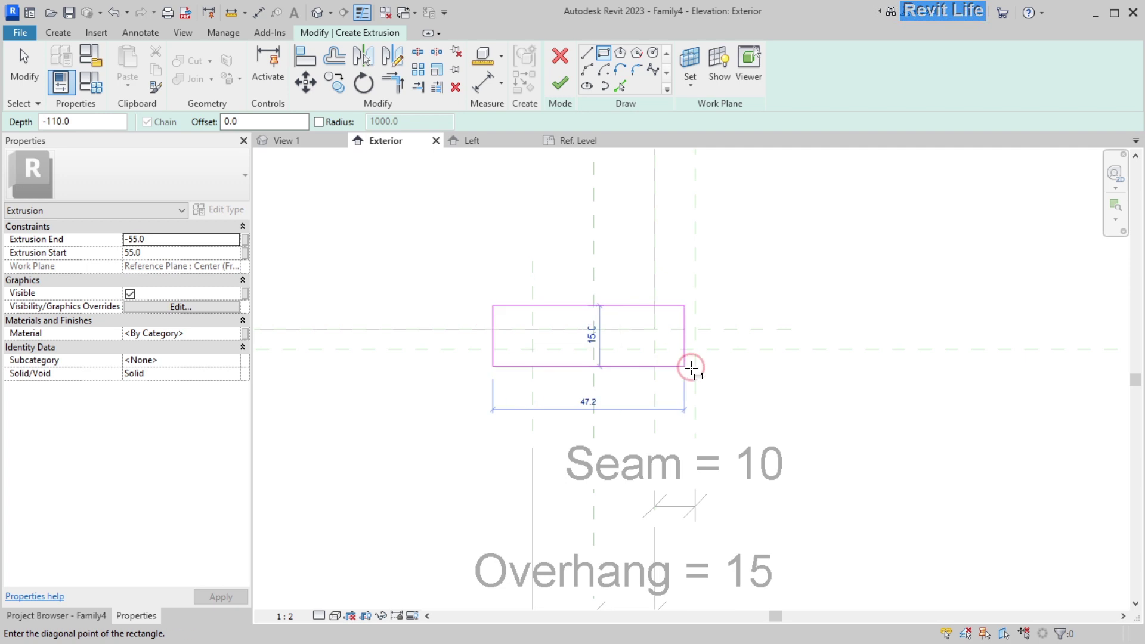
click(672, 383)
key(Escape)
key(Escape)
Align and lock the rectangle to the lower brick's bottom and right edges, the seam's bottom plane and the Overhang x 2 plane
scroll(673, 383, down, 3)
key(a)
key(l)
middle_drag(442, 393, 529, 368)
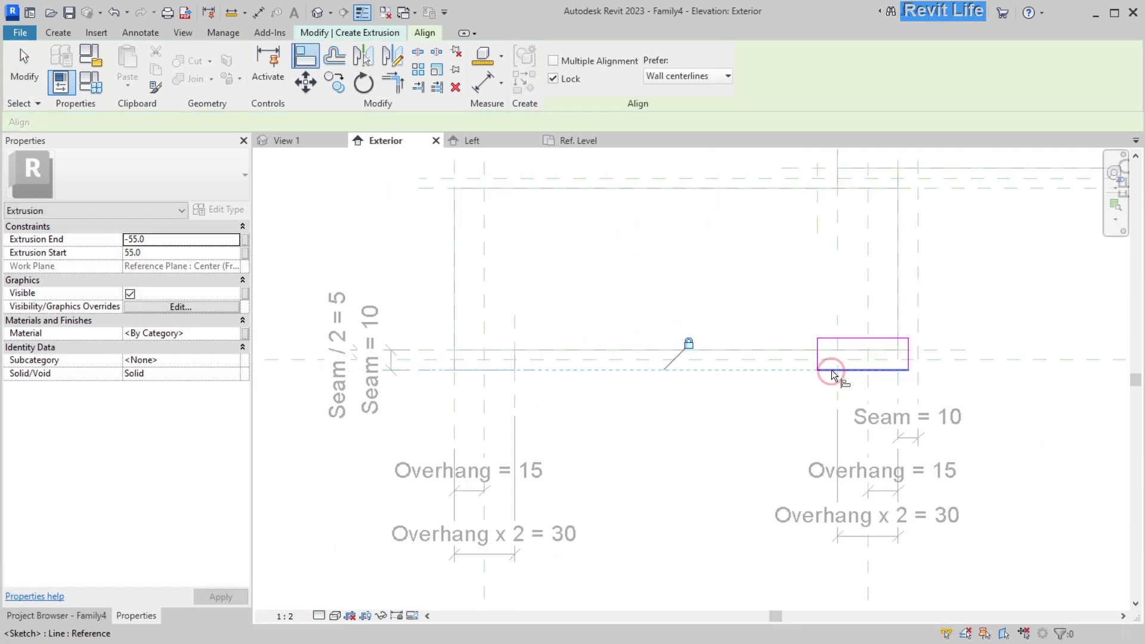
click(918, 319)
middle_drag(900, 383, 750, 403)
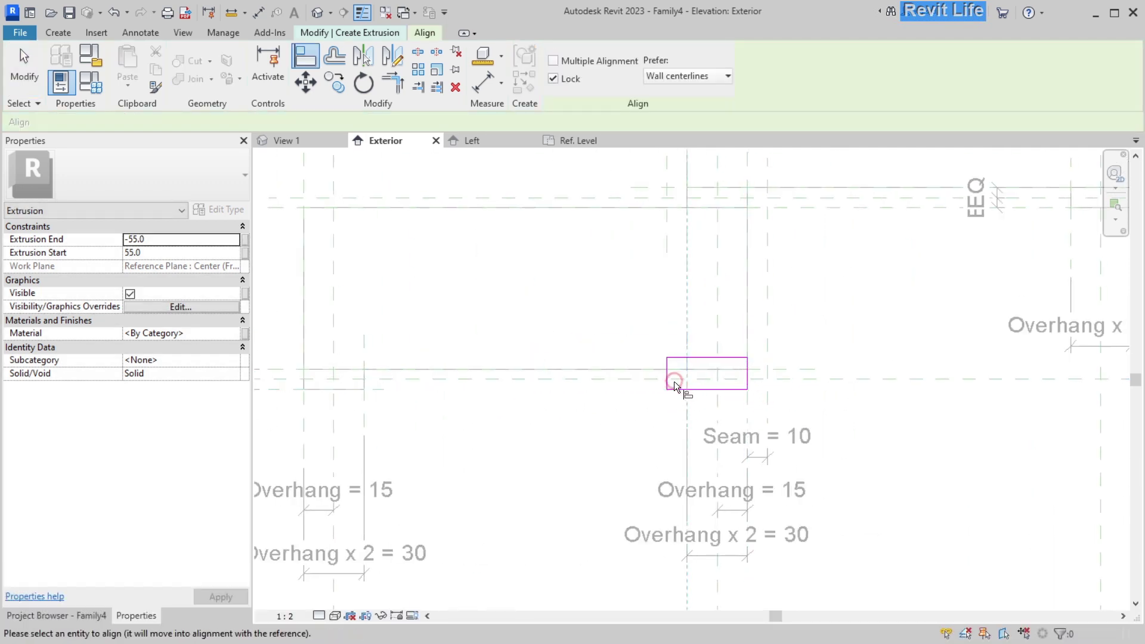
click(749, 374)
key(Escape)
key(a)
key(l)
click(787, 369)
click(731, 357)
key(Escape)
Link the right-end seam extrusion's end to Depth End (seam), start to Depth Start (seam) and material to Seam material, and finish it
click(249, 241)
click(495, 302)
click(602, 458)
click(245, 252)
click(602, 458)
click(245, 332)
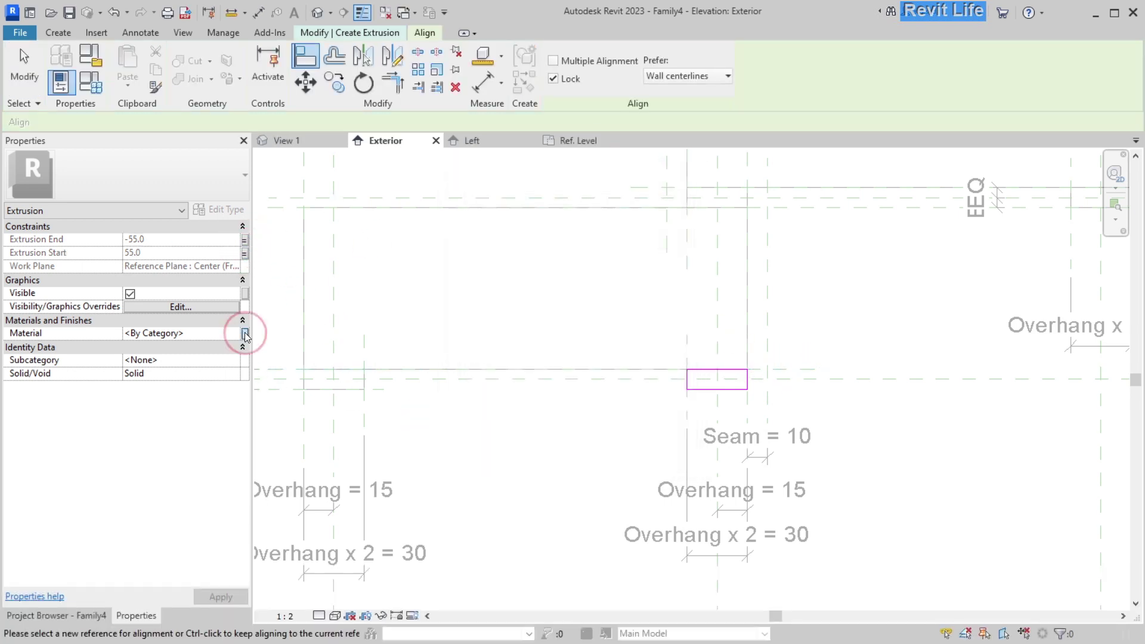
double_click(491, 294)
key(Escape)
click(564, 85)
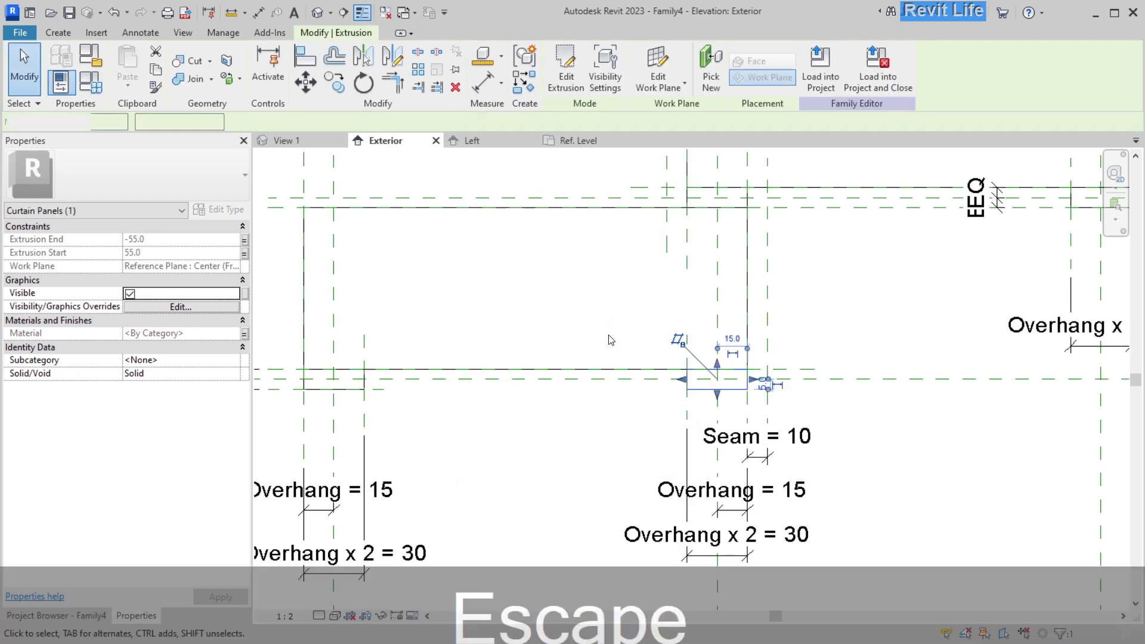
key(Escape)
Start a similar extrusion and sketch a tall rectangle around the vertical side seam at the lower brick's right end
scroll(585, 384, up, 5)
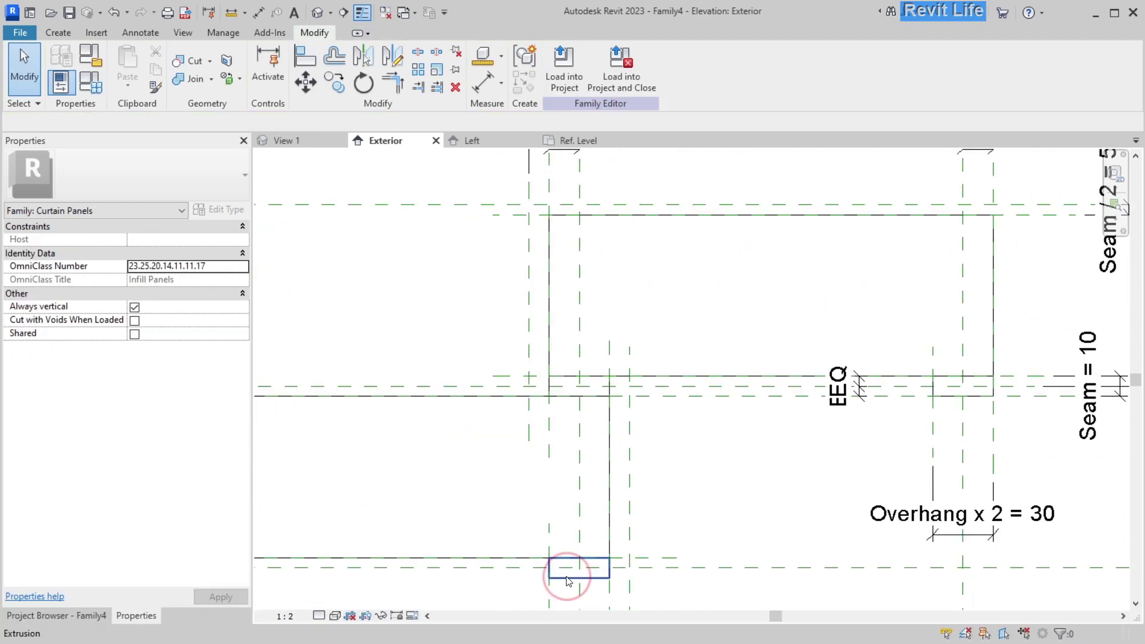
click(567, 581)
key(c)
key(s)
scroll(612, 468, up, 1)
click(596, 347)
middle_drag(639, 570, 635, 379)
click(634, 465)
key(Escape)
key(Escape)
Align and lock the tall rectangle between the brick edge and Seam planes, from the upper brick's underside to the lower seam's bottom
key(a)
key(l)
click(628, 482)
click(626, 454)
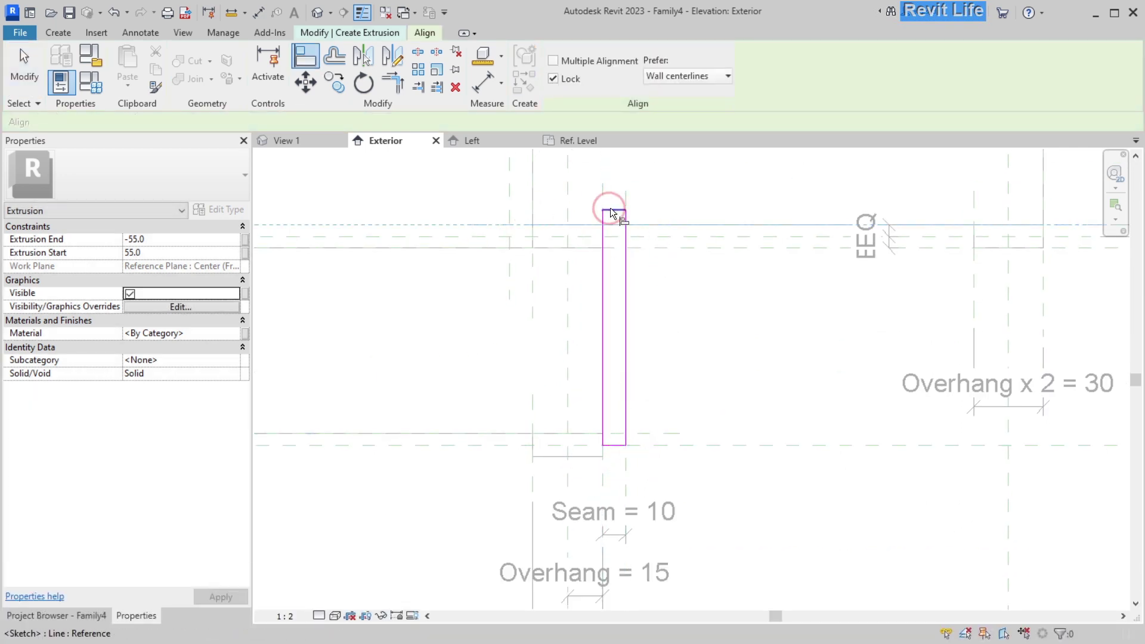
key(Escape)
key(Escape)
key(a)
key(l)
scroll(632, 358, down, 2)
click(676, 429)
mouse_move(680, 388)
middle_down()
mouse_move(714, 391)
mouse_move(647, 378)
middle_up()
click(796, 417)
key(Escape)
key(Escape)
scroll(777, 406, up, 2)
middle_drag(778, 406, 611, 463)
mouse_move(593, 404)
middle_down()
mouse_move(588, 432)
mouse_move(616, 438)
middle_up()
scroll(587, 427, down, 1)
Link the lower side seam's extrusion end to Depth End (seam), start to Depth Start (seam) and material to Brick material
click(245, 239)
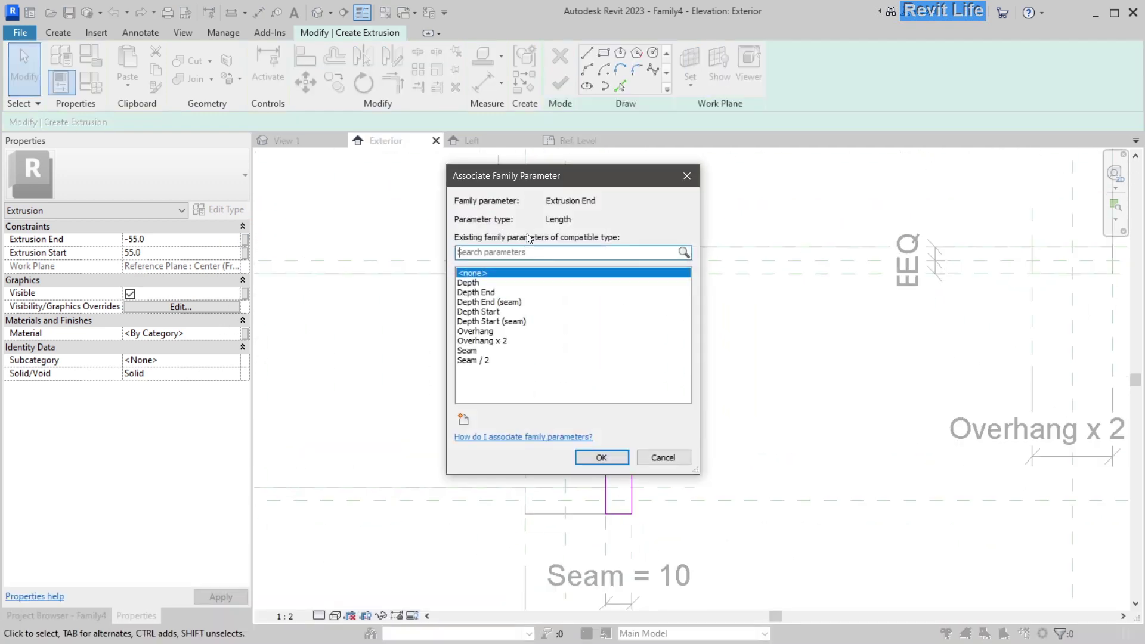
double_click(511, 306)
click(245, 253)
click(495, 321)
click(602, 458)
click(245, 333)
click(547, 348)
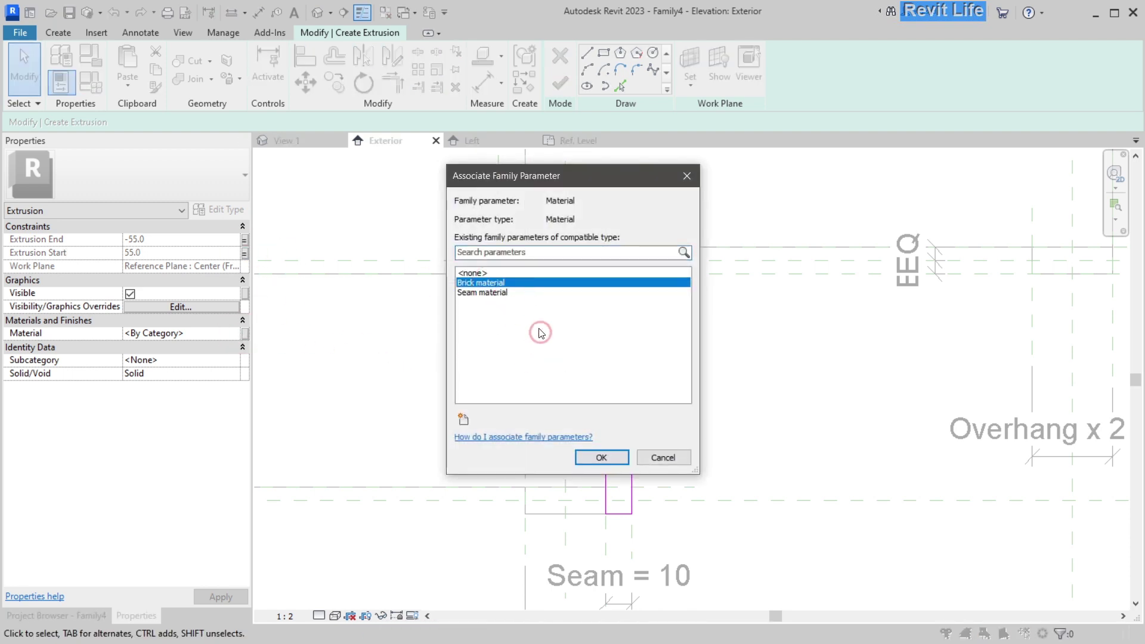
click(601, 457)
Link the extrusion's visibility to a new Yes/No parameter named Side seam and finish the extrusion
click(245, 294)
click(463, 419)
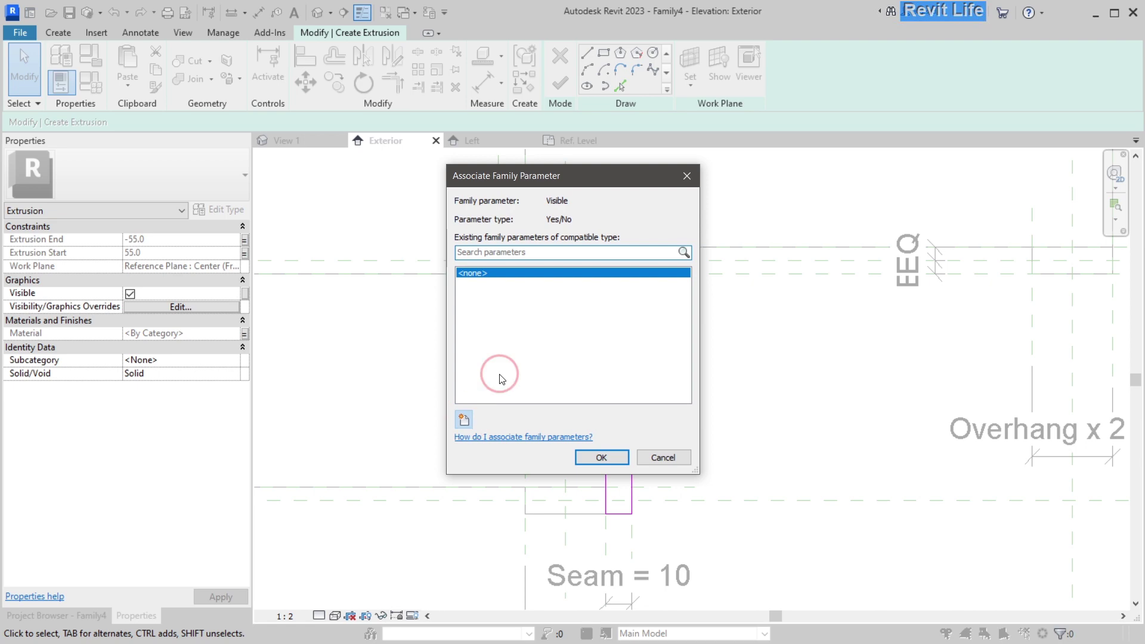
text(Side seam)
click(496, 405)
scroll(489, 431, up, 5)
click(488, 430)
click(620, 502)
click(617, 457)
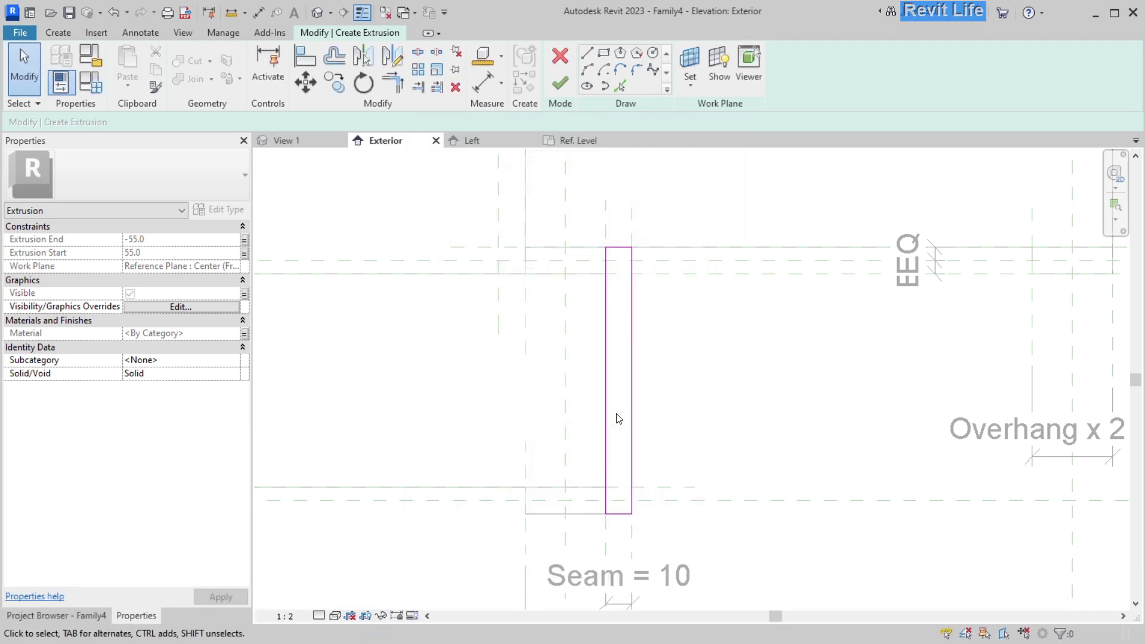
click(559, 83)
Start a similar extrusion and sketch a tall rectangle around the vertical side seam at the upper brick's left end
middle_drag(560, 328, 513, 442)
key(c)
key(s)
click(604, 52)
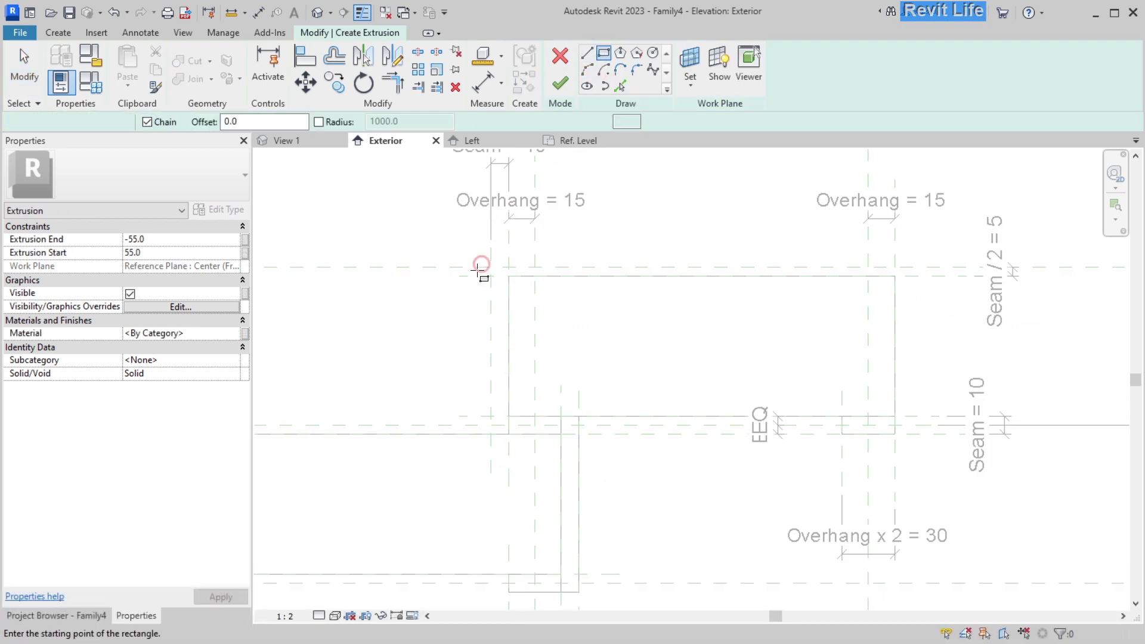
scroll(456, 292, up, 1)
click(477, 241)
click(537, 495)
key(Escape)
scroll(540, 499, up, 3)
Align and lock the rectangle to the Seam plane, the upper brick's left and top edges, and the lower brick's top edge
key(a)
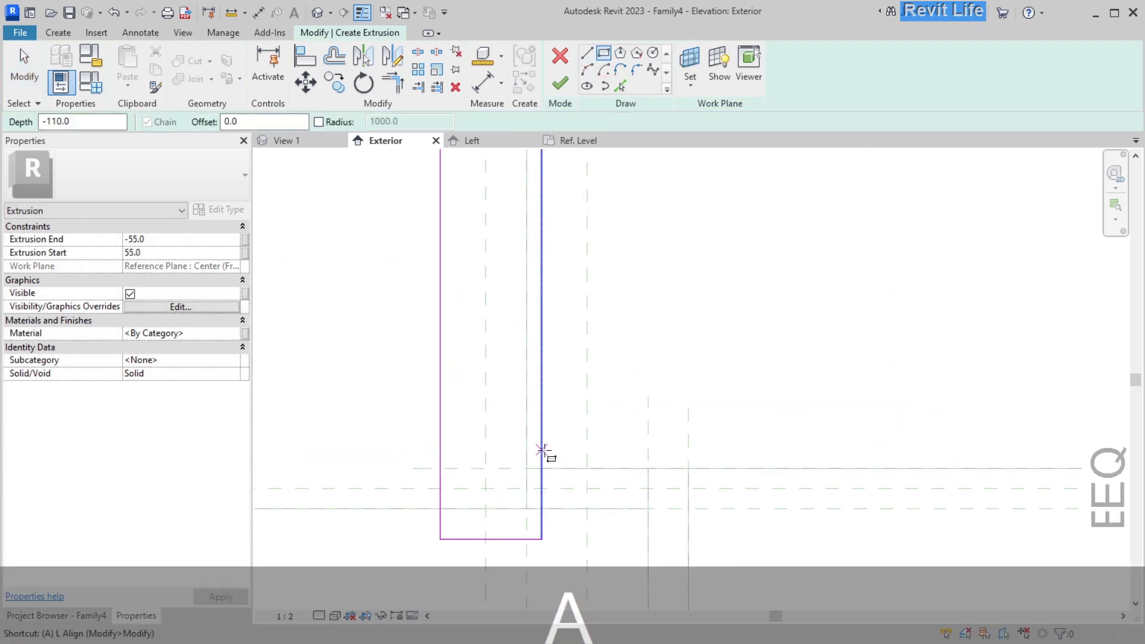
key(Escape)
key(Escape)
key(a)
key(l)
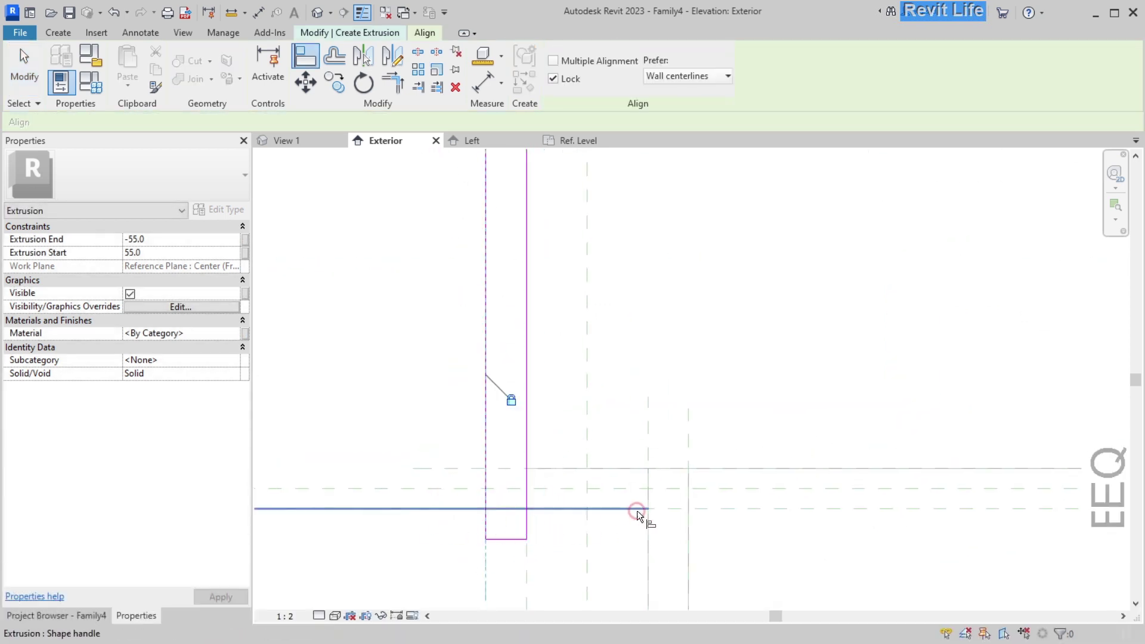
click(510, 539)
scroll(510, 540, down, 2)
key(Escape)
key(a)
key(l)
click(489, 280)
click(498, 246)
scroll(488, 316, down, 1)
key(Escape)
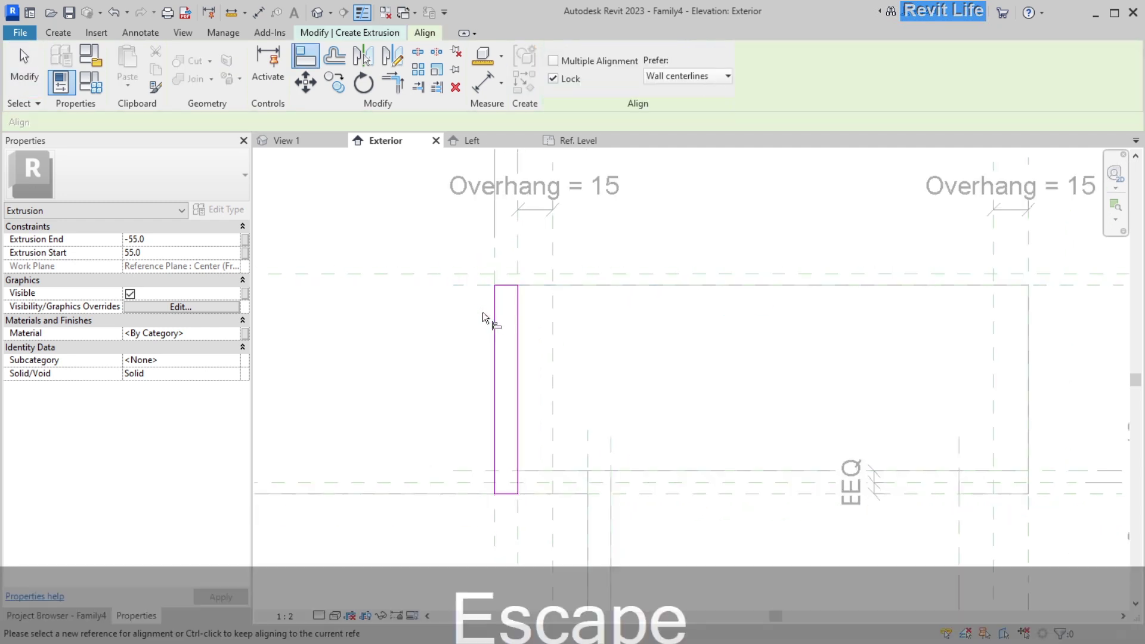
Link the upper side seam's extrusion end to Depth End (seam) and its start to Depth Start (seam)
middle_drag(482, 313, 479, 318)
click(245, 239)
click(499, 302)
click(586, 457)
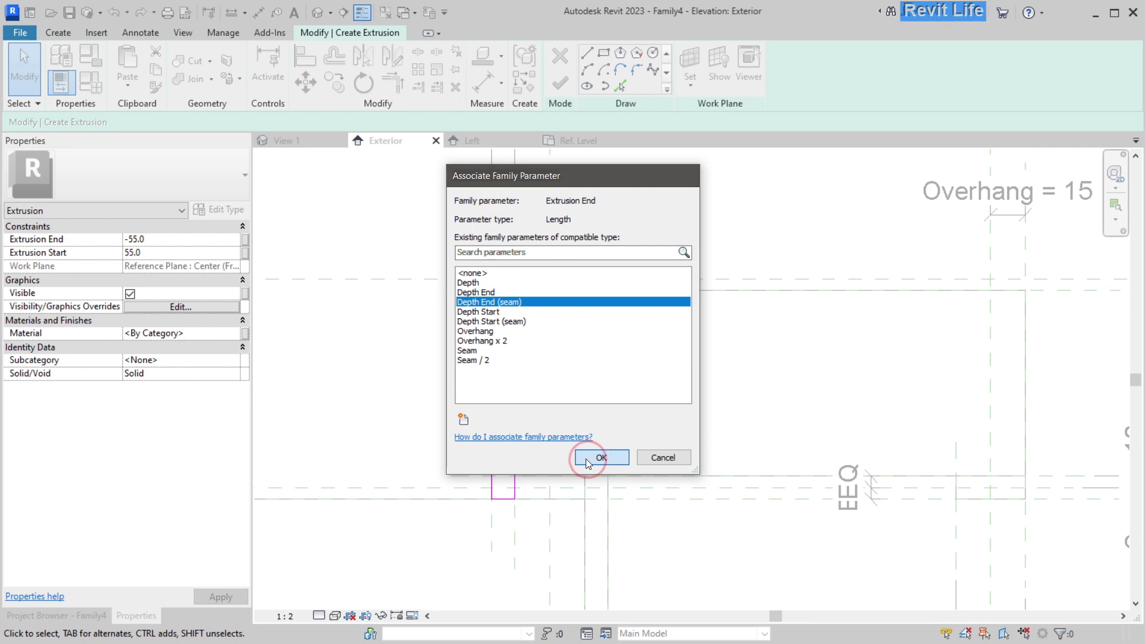
click(245, 253)
click(492, 321)
click(596, 457)
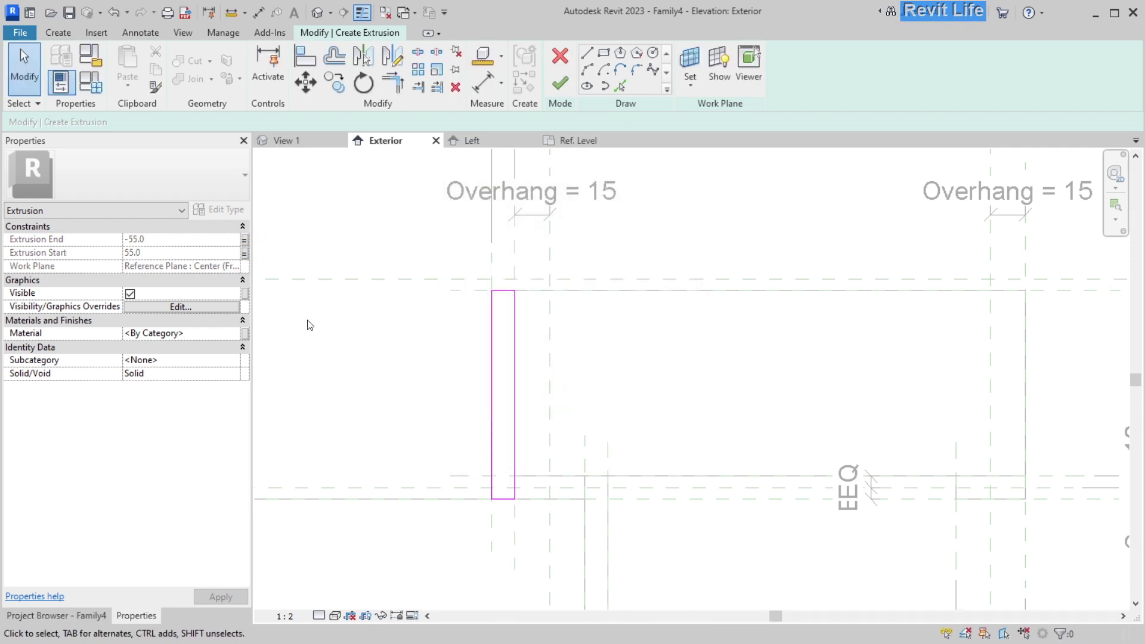
Link the upper side seam's visibility to Side seam and its material to Seam material, and finish the extrusion
click(245, 293)
click(483, 282)
click(602, 457)
click(245, 333)
click(483, 292)
key(Return)
click(560, 84)
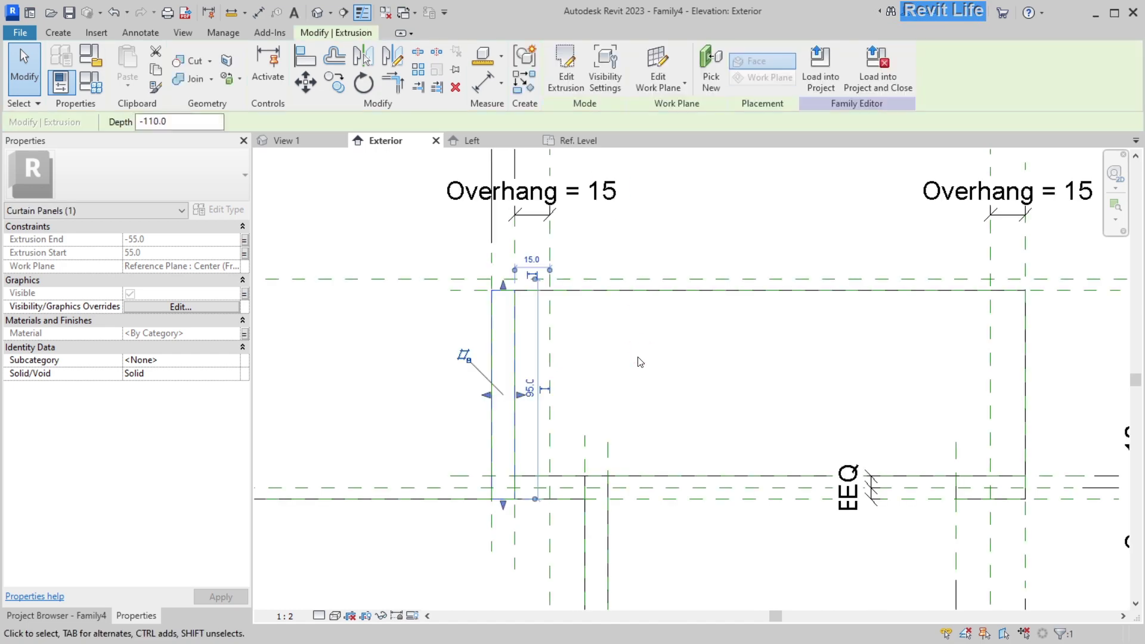
scroll(478, 332, down, 3)
click(509, 329)
scroll(441, 361, down, 2)
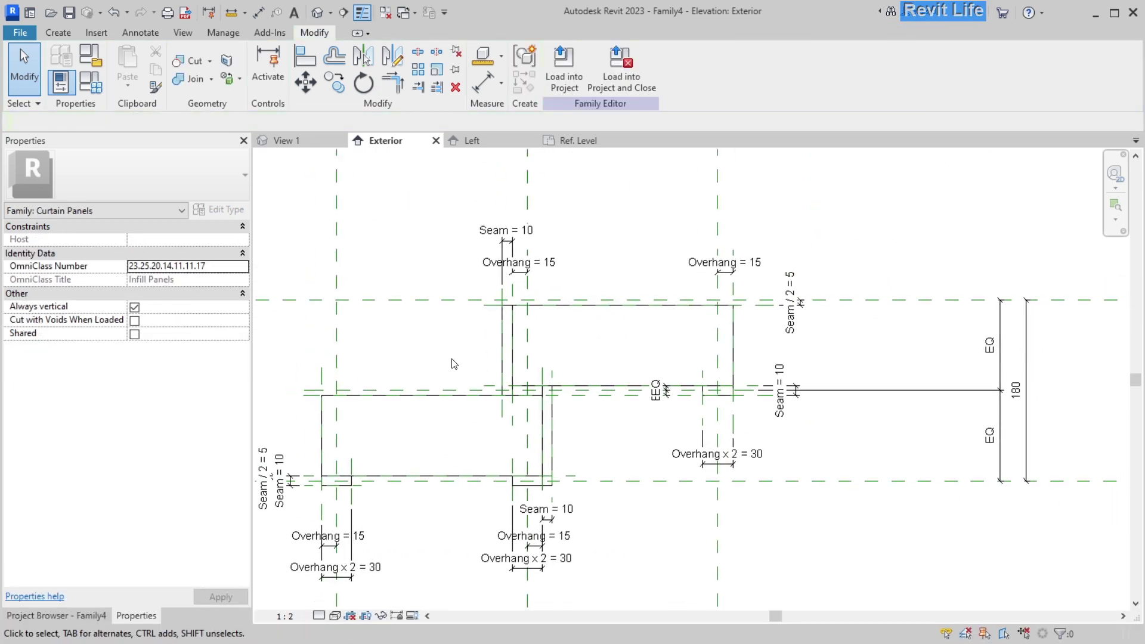
Start an extrusion similar to the upper side seam and sketch a small rectangle at the left end of the short seam under the lower brick
click(500, 362)
key(c)
key(s)
scroll(477, 445, up, 5)
click(604, 52)
click(503, 480)
click(583, 409)
Align and lock the small rectangle to the Seam plane, the upper brick's left edge plane, the lower brick's underside and the seam's lower edge
key(Escape)
key(Escape)
key(a)
key(l)
click(546, 293)
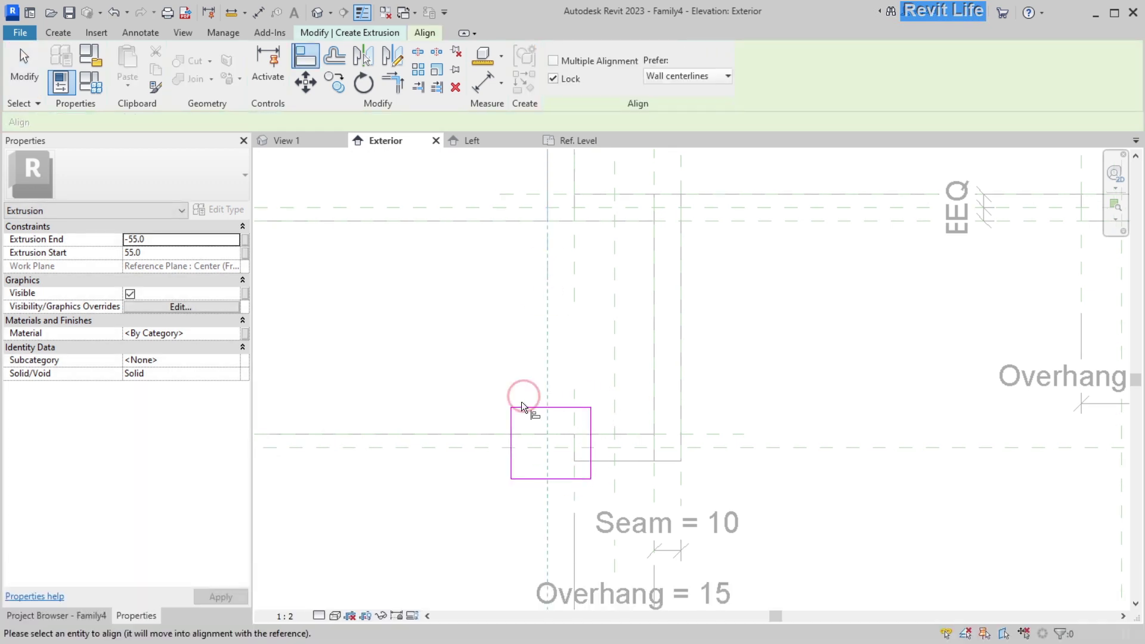
middle_drag(569, 480, 777, 484)
click(377, 464)
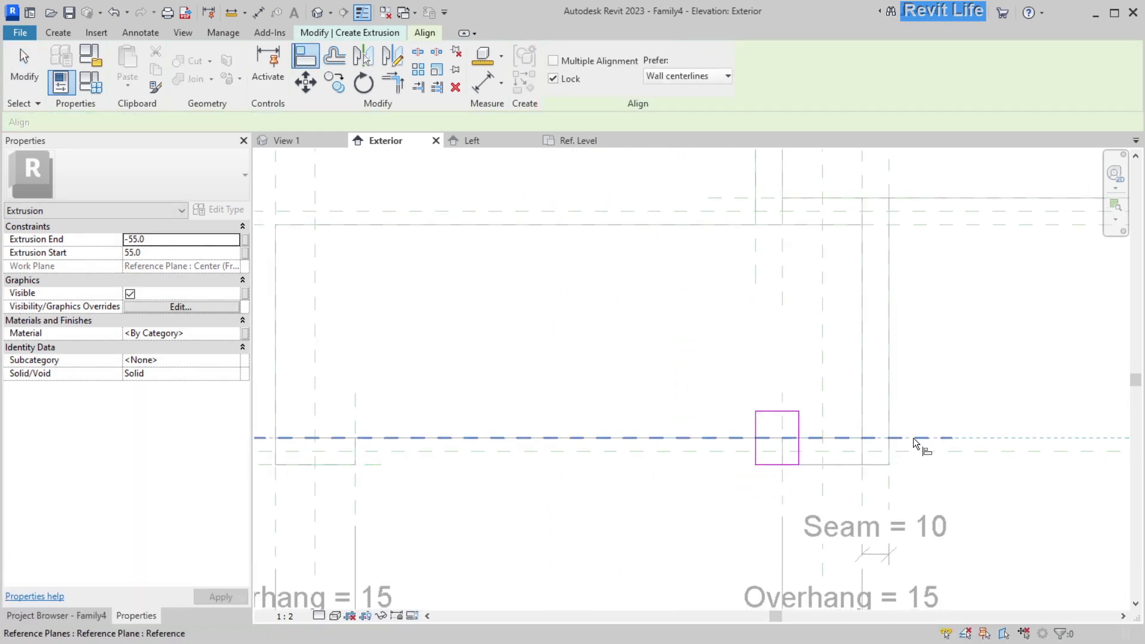
click(797, 460)
key(Escape)
key(Escape)
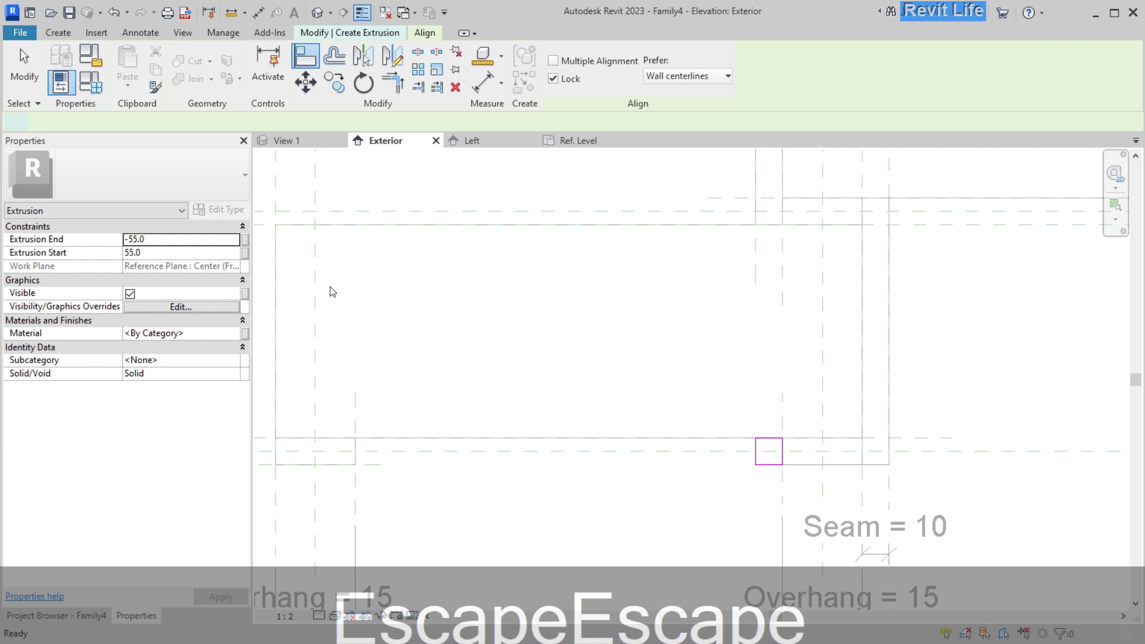
Link the small seam's extrusion end to Depth End (seam) and its start to Depth Start (seam)
click(244, 239)
click(490, 302)
click(587, 460)
click(244, 253)
click(491, 321)
click(595, 460)
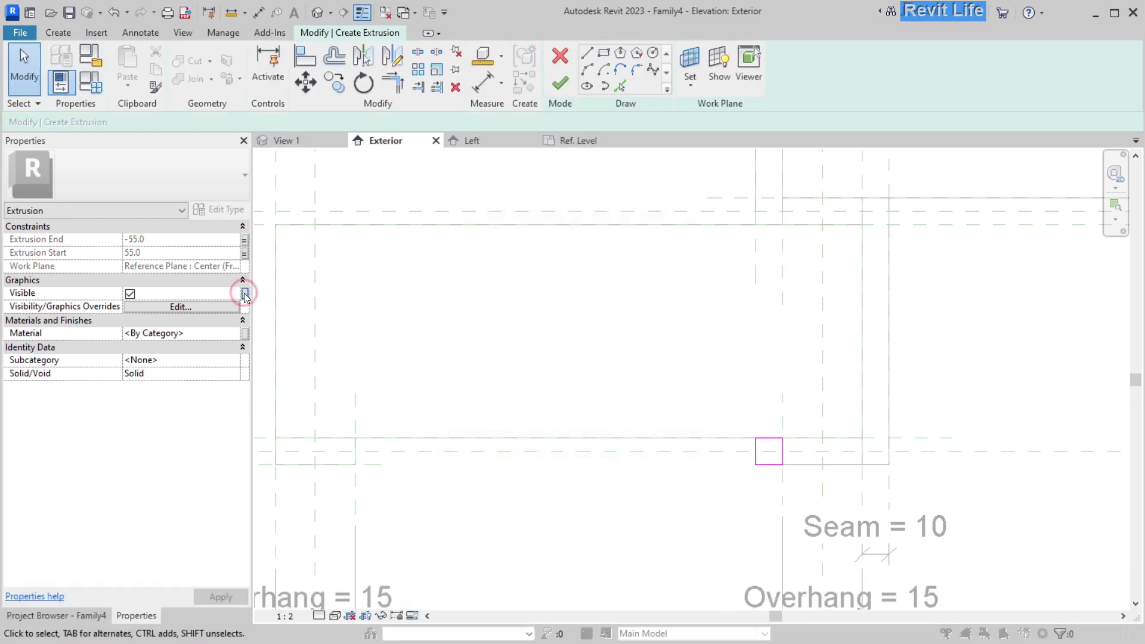
Link the small seam's visibility to Side seam and its material to Seam material, and finish the extrusion
click(244, 293)
click(490, 283)
click(599, 457)
click(245, 334)
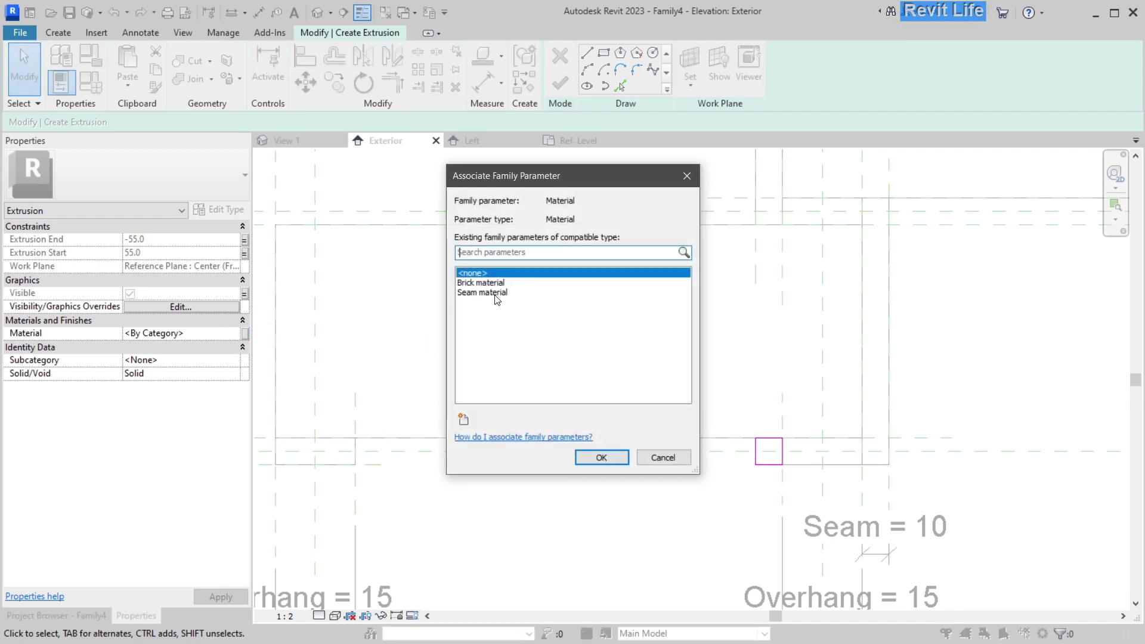
click(493, 294)
click(601, 458)
scroll(591, 373, down, 2)
middle_drag(590, 374, 474, 440)
click(559, 83)
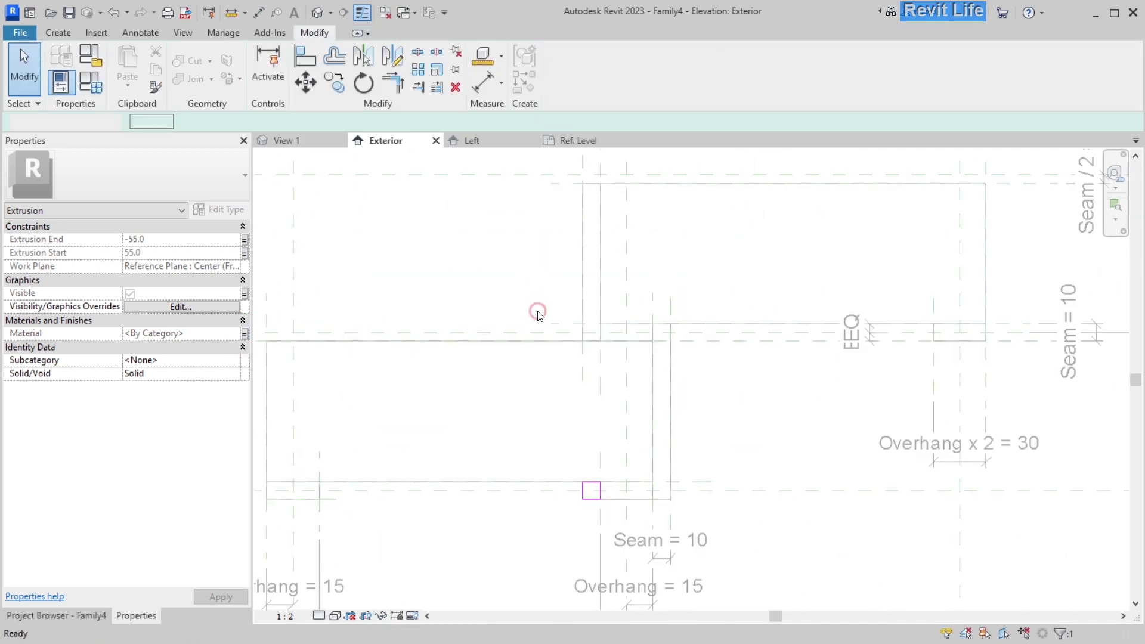
scroll(538, 311, down, 2)
key(Escape)
mouse_move(539, 317)
middle_down()
mouse_move(493, 363)
mouse_move(519, 366)
mouse_move(541, 393)
middle_up()
Create a family type named 15mm
click(90, 82)
click(801, 173)
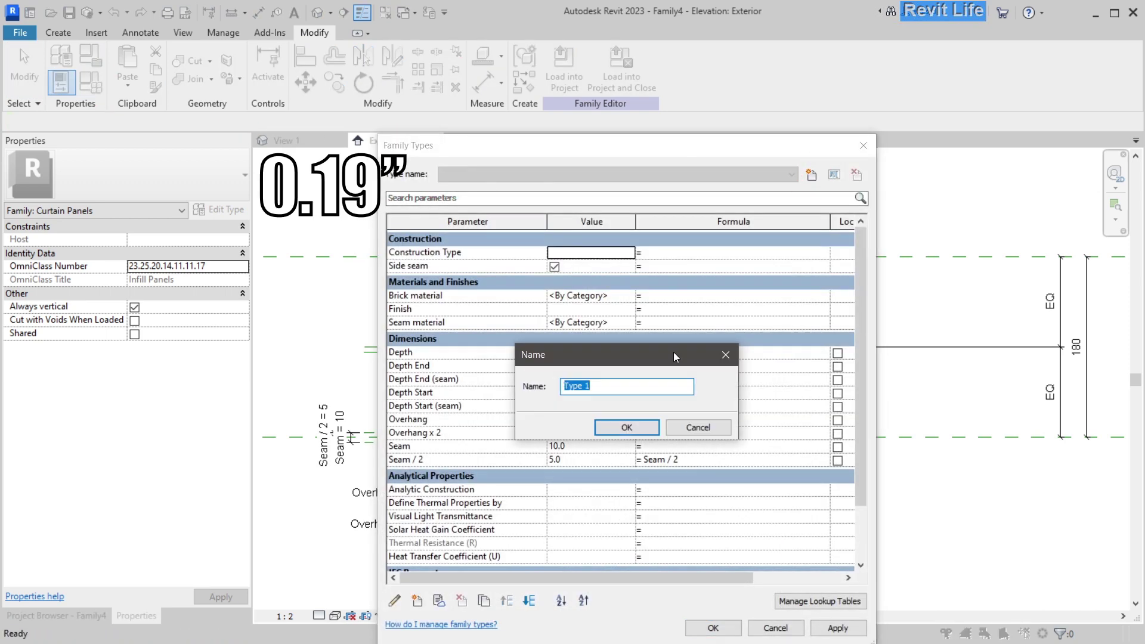
text(15mm)
click(624, 431)
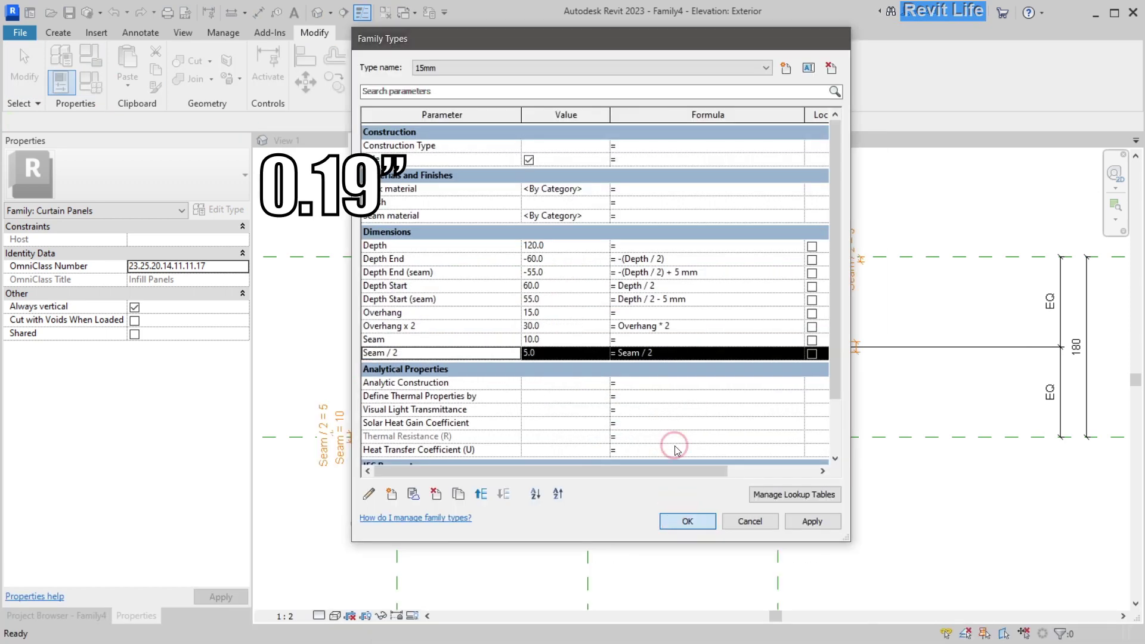
click(686, 522)
Add an aligned dimension for the upper brick's height, placed beside its right end
middle_drag(800, 342, 674, 352)
key(Escape)
key(d)
key(a)
key(l)
click(675, 351)
click(675, 274)
click(783, 297)
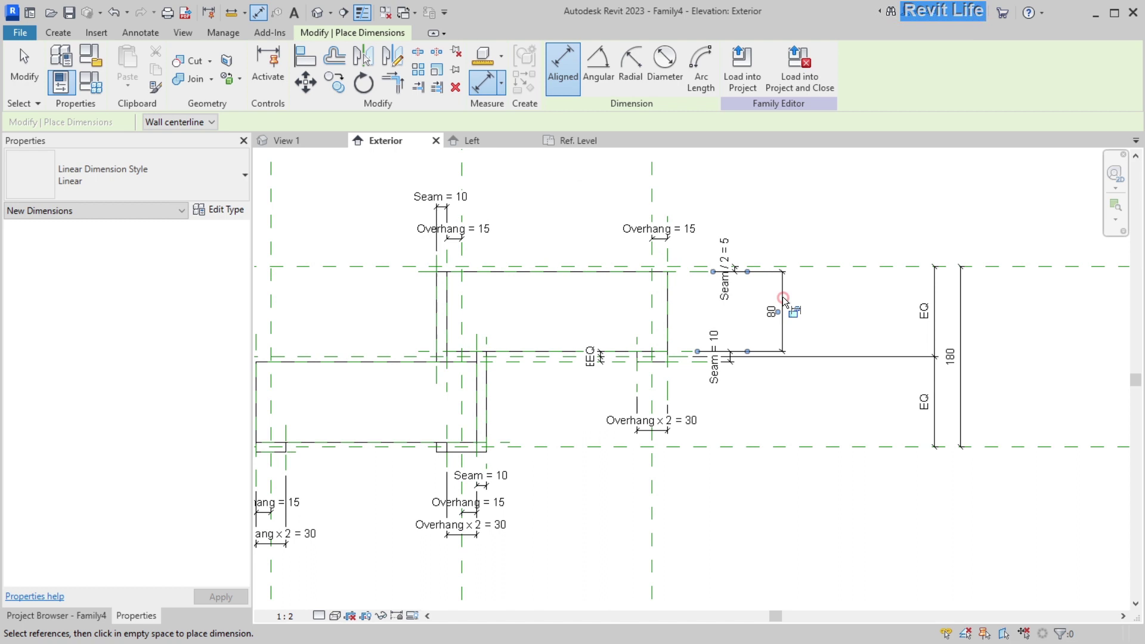
Add an aligned dimension above the upper brick from its right end to the Seam plane at its left
middle_drag(636, 249, 640, 374)
click(672, 376)
click(442, 386)
click(529, 289)
key(Escape)
key(Escape)
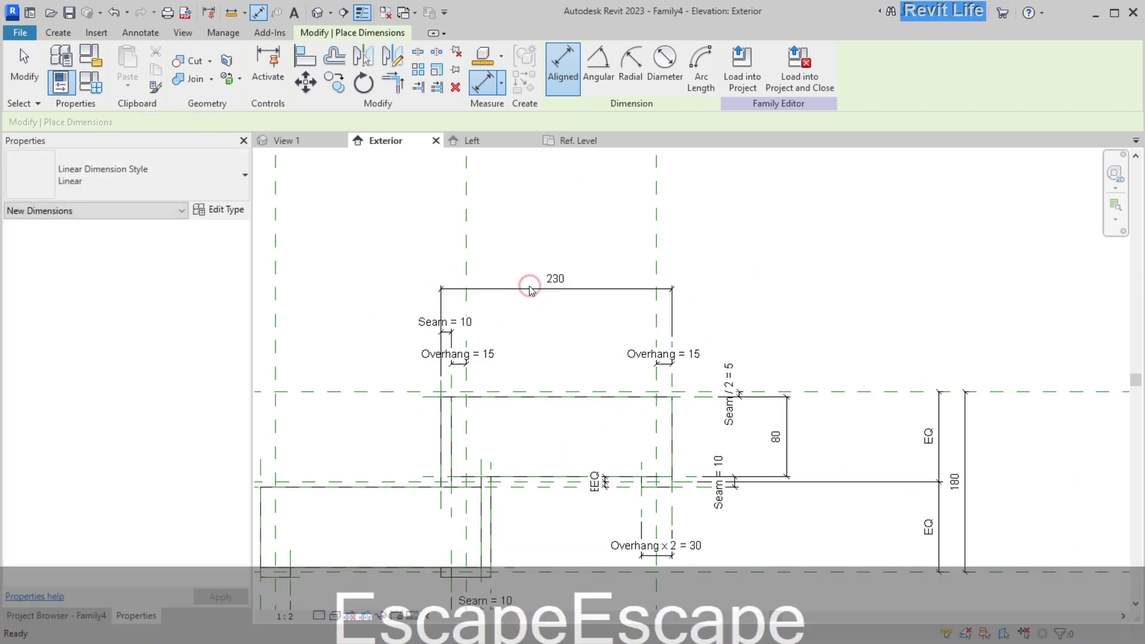
Dimension the distance between the two outer vertical reference planes above the bricks
mouse_move(503, 360)
middle_down()
mouse_move(542, 464)
mouse_move(527, 243)
middle_up()
scroll(500, 358, down, 2)
key(d)
key(a)
key(l)
click(644, 439)
click(393, 429)
click(413, 404)
key(Escape)
scroll(544, 431, up, 3)
key(Escape)
scroll(527, 244, down, 1)
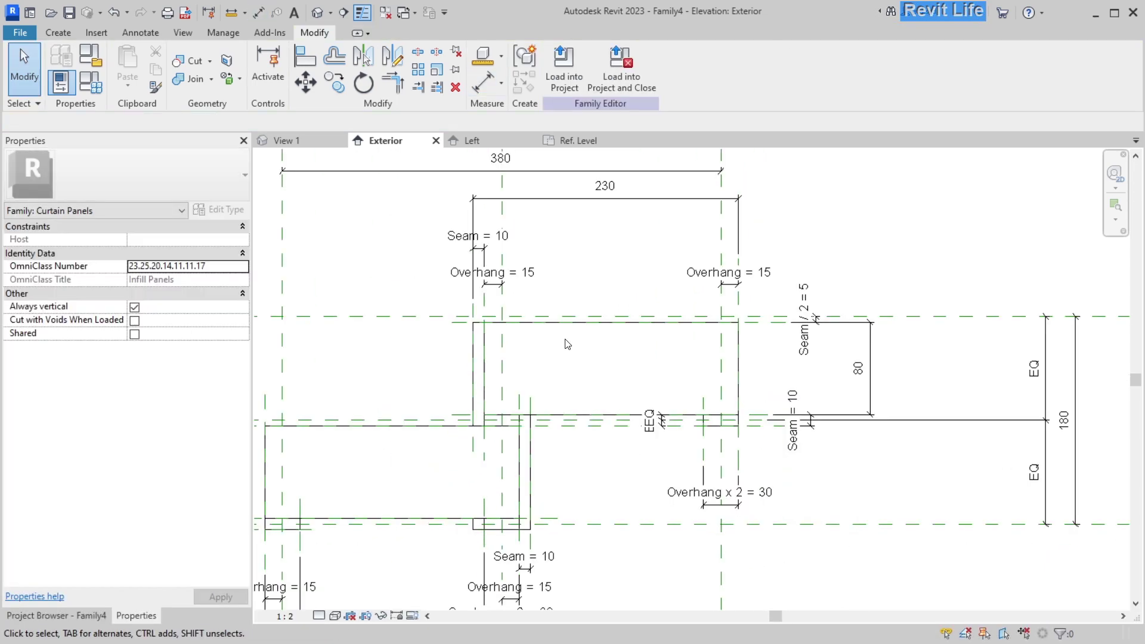
Move the upper brick dimension's left witness line from the Seam plane to the brick's left edge
click(552, 200)
drag(473, 248, 485, 251)
click(545, 269)
middle_drag(544, 270, 571, 270)
Label the upper brick's length dimension with a new instance reporting parameter named Brick lenght
click(591, 199)
click(704, 67)
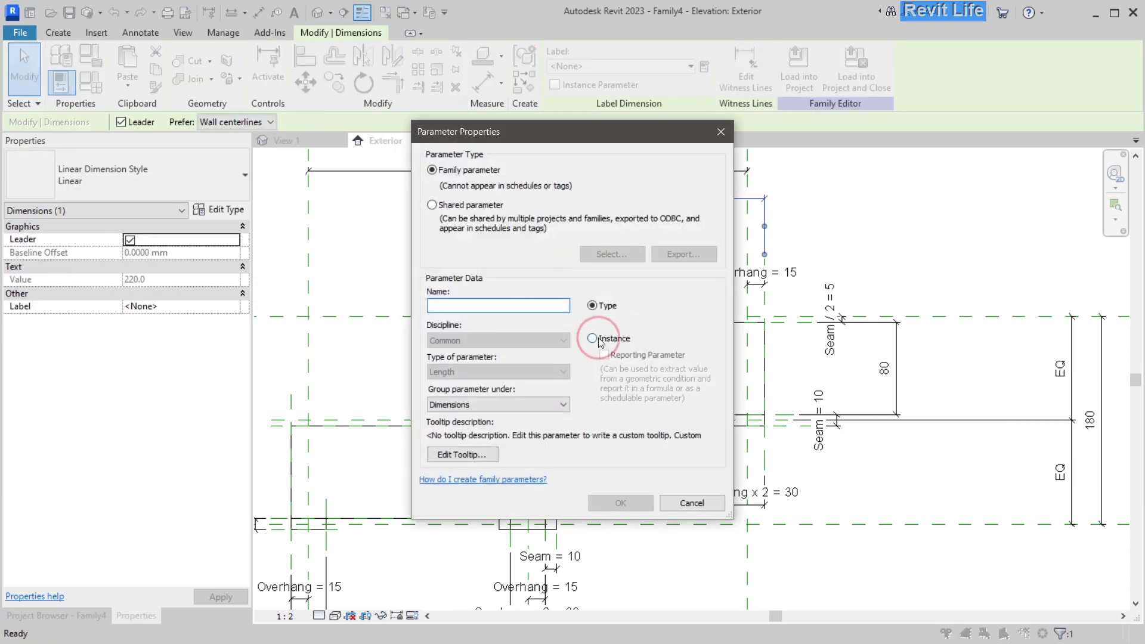
text(Brick lenght)
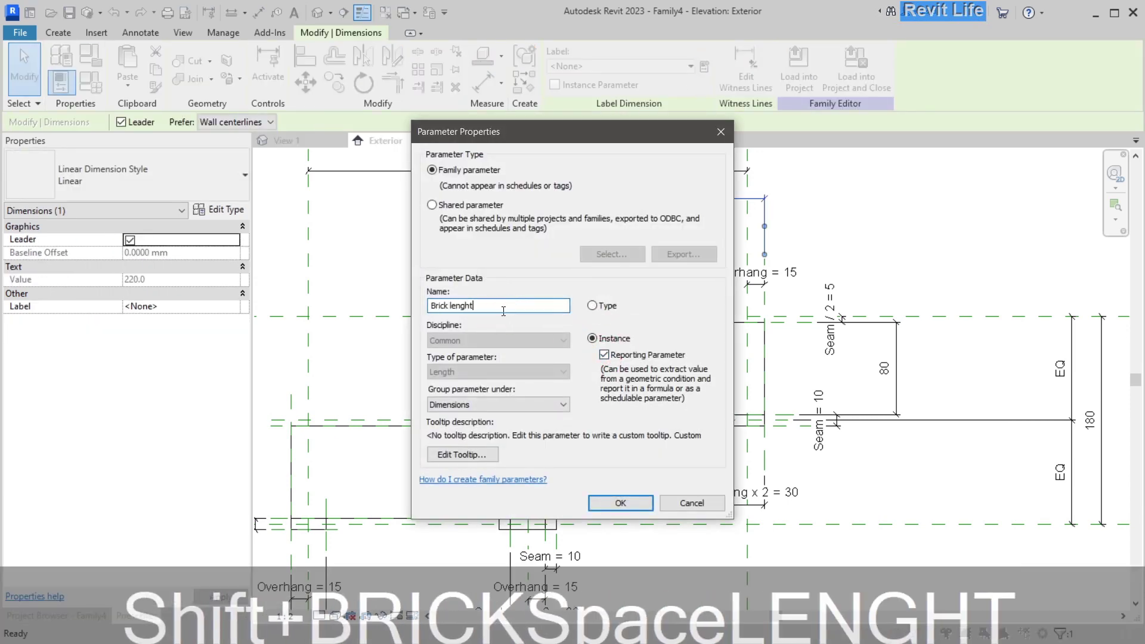
click(609, 503)
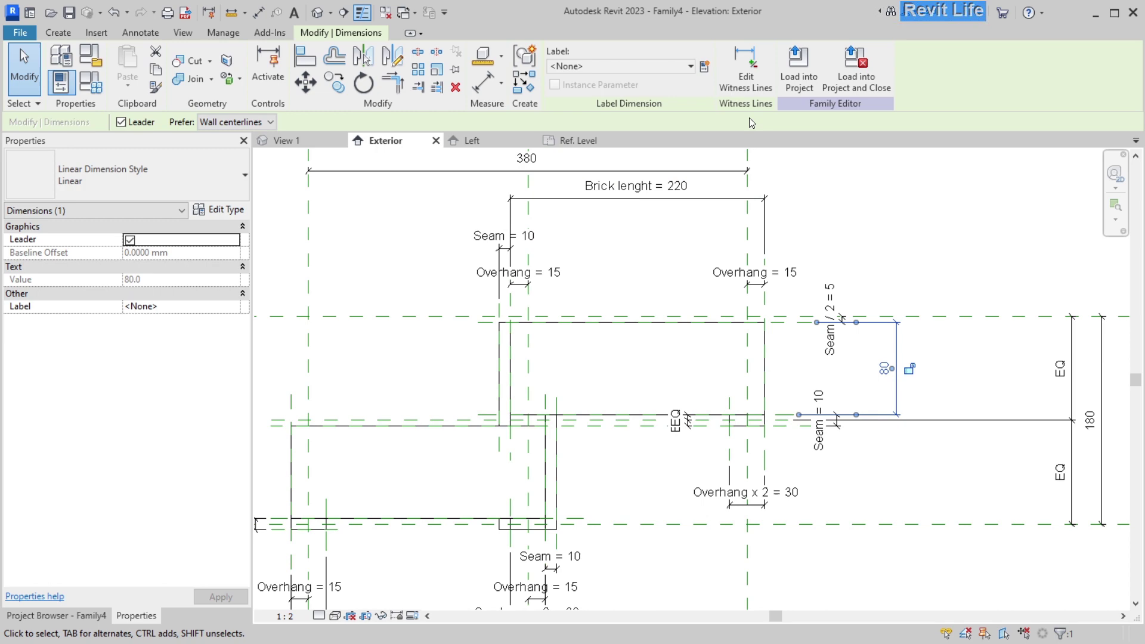
Label the upper brick's height dimension with a new instance reporting parameter named Brick height
click(705, 66)
text(Brick)
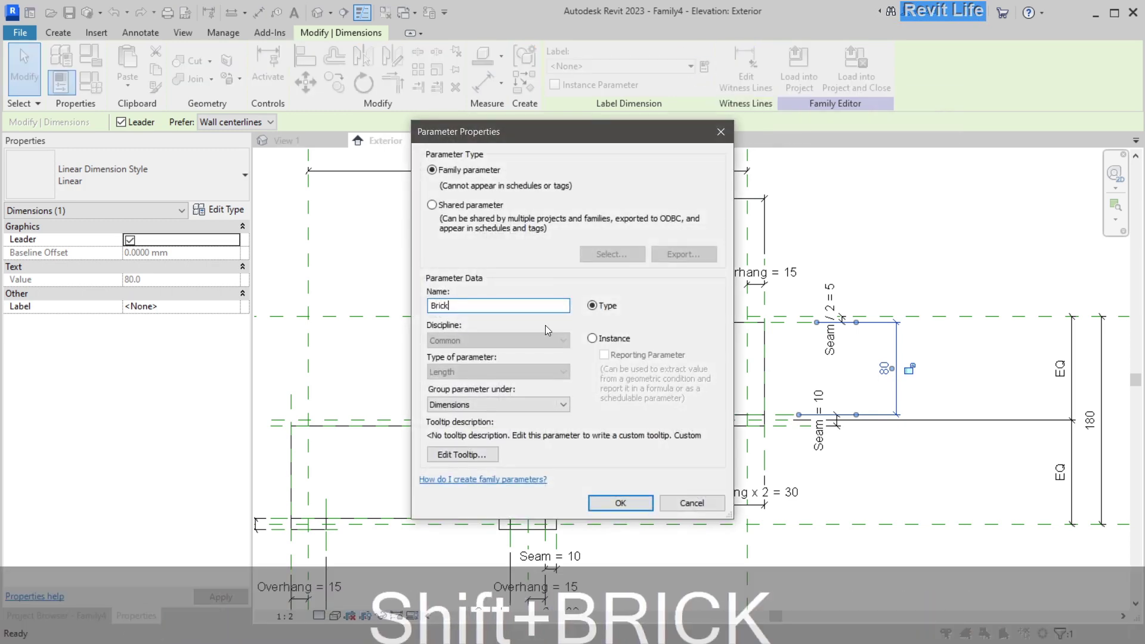
text( height)
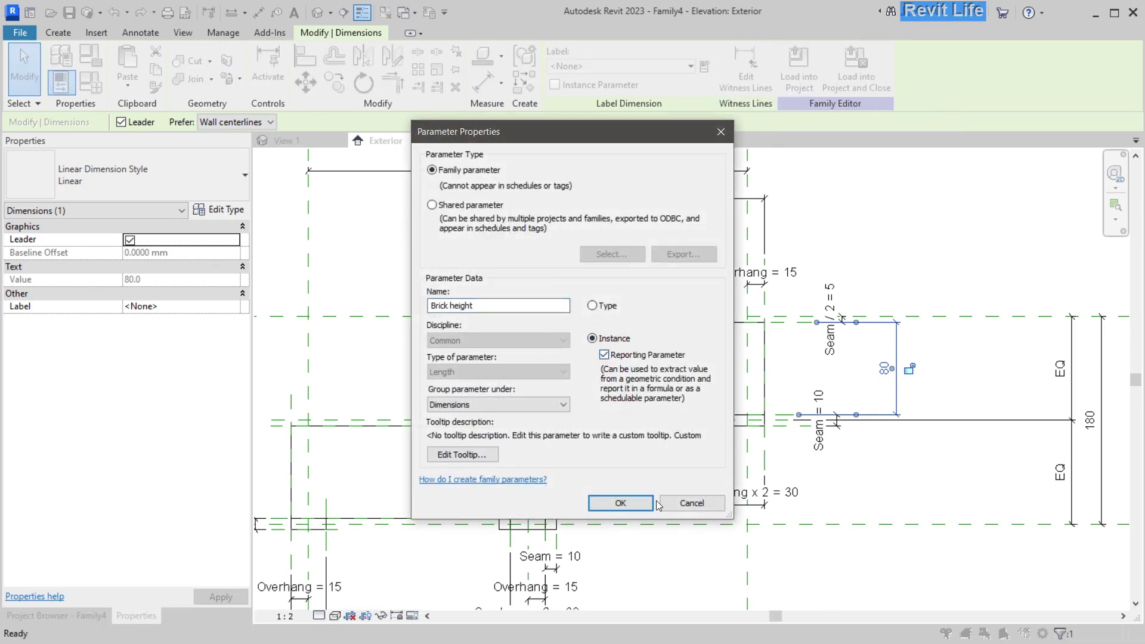
click(620, 503)
middle_drag(630, 254, 565, 314)
key(Escape)
scroll(525, 336, down, 1)
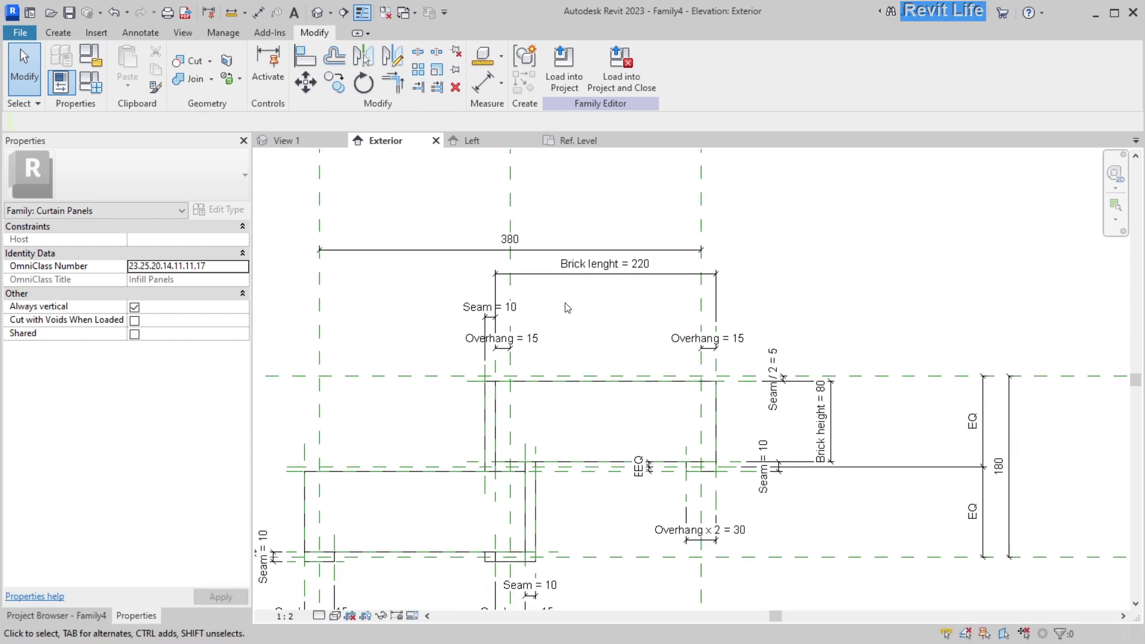
Add a length type parameter named B Lenght to the family types and set its value to 220
click(90, 82)
click(452, 249)
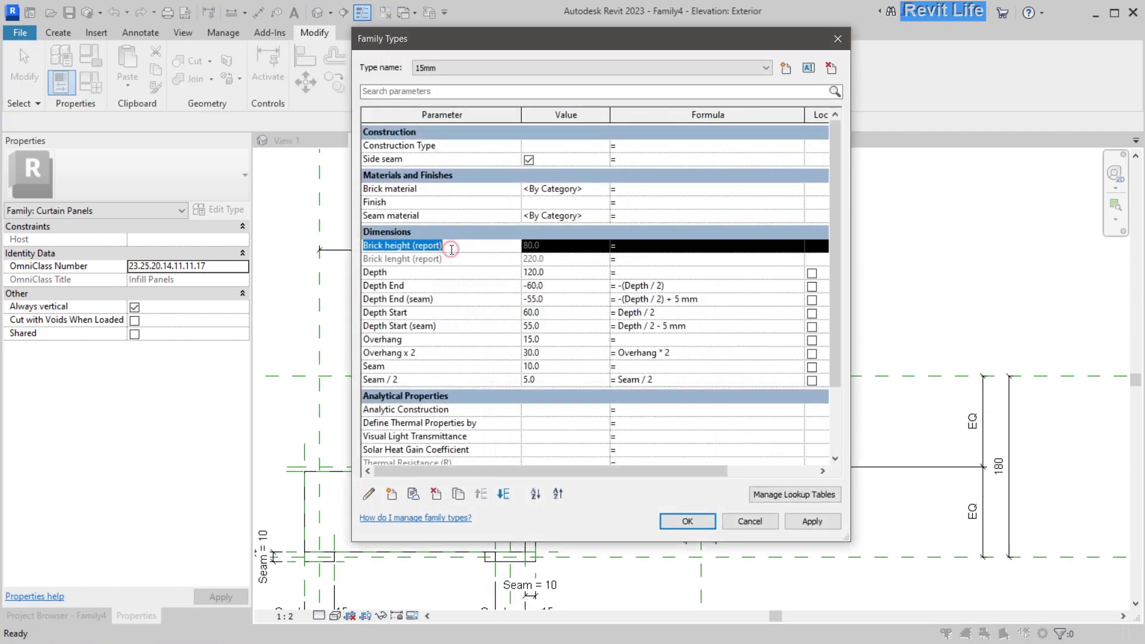
click(391, 494)
text(B Lenght)
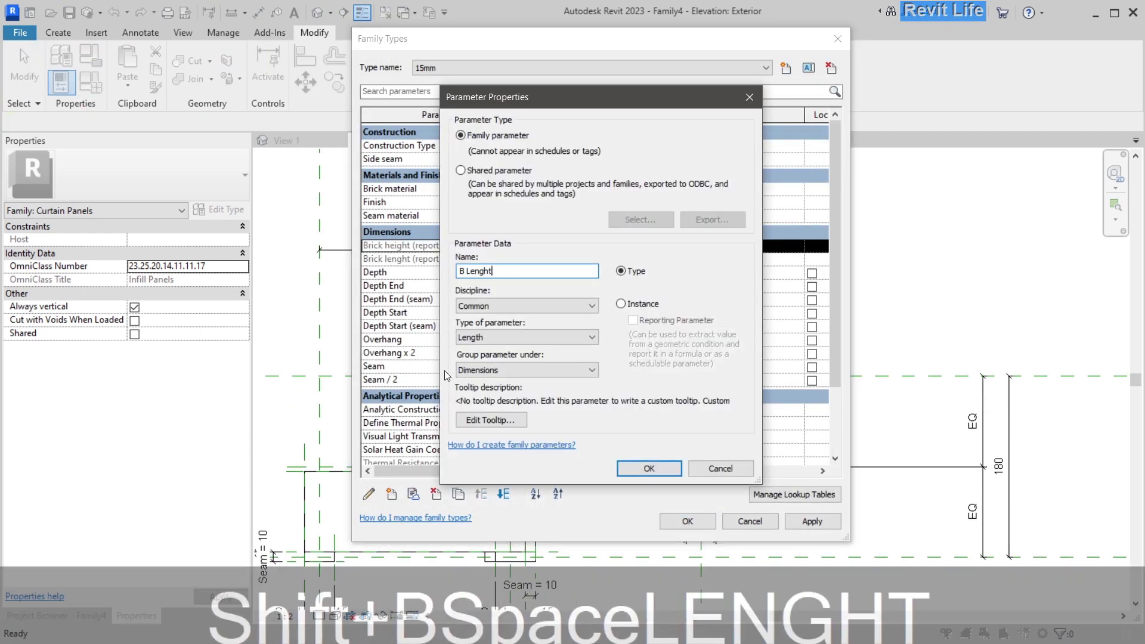
click(647, 468)
click(561, 245)
text(220)
Add a length type parameter named Vertical Spacing and move it to the start of the Dimensions group
click(391, 494)
text(Vertica)
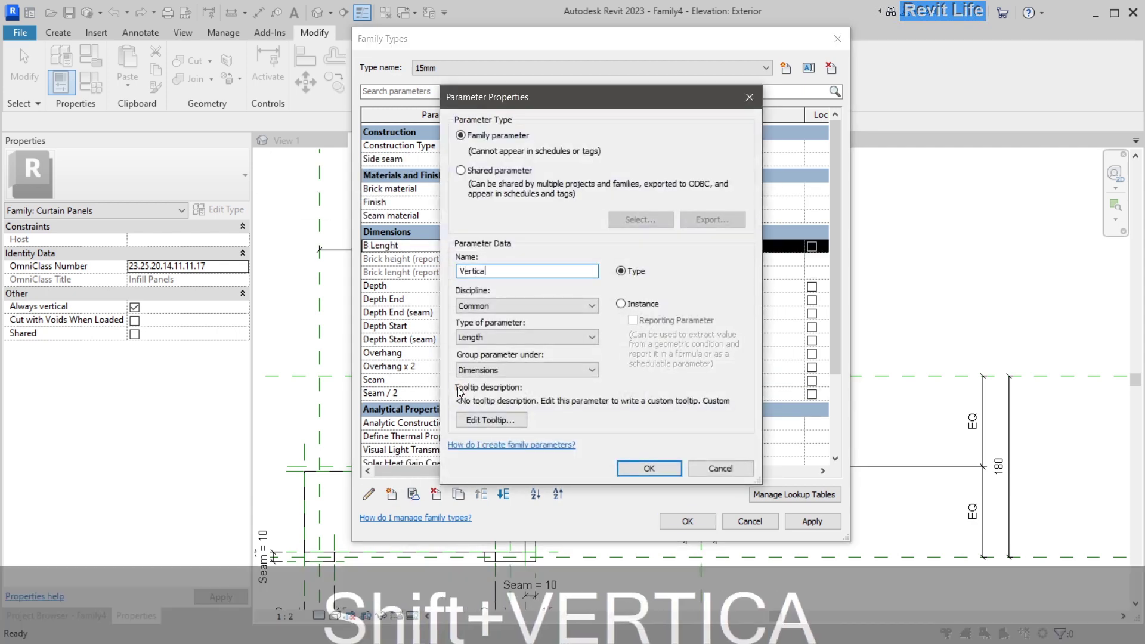
text(l Spacing)
key(Return)
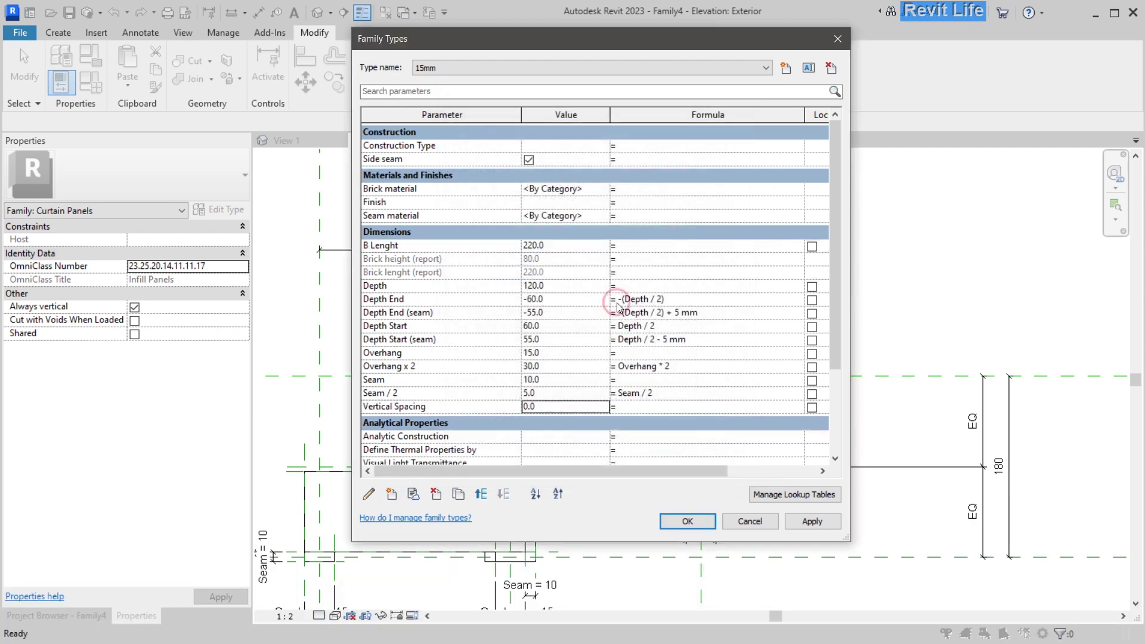
click(481, 495)
click(482, 495)
click(481, 496)
click(481, 495)
Give Vertical Spacing the formula (B Lenght - (Overhang * 2)) * 2
click(658, 245)
text((B Lenght - (Ov)
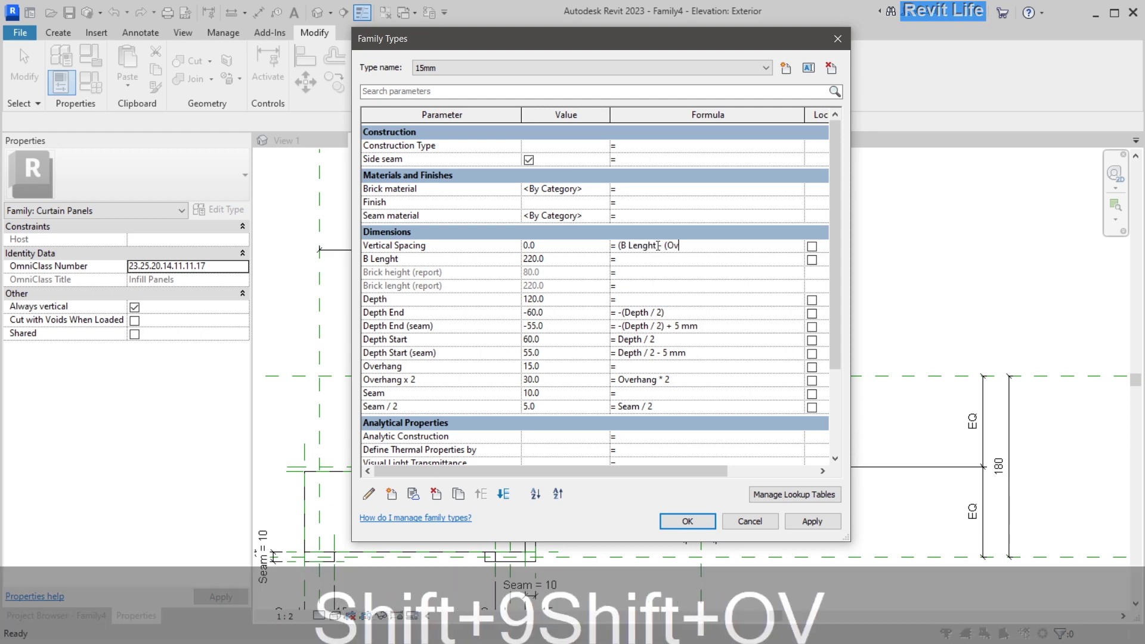
text(erhang * 2)) * 2)
Set B Lenght to 250 and open the Overhang value for editing
click(569, 248)
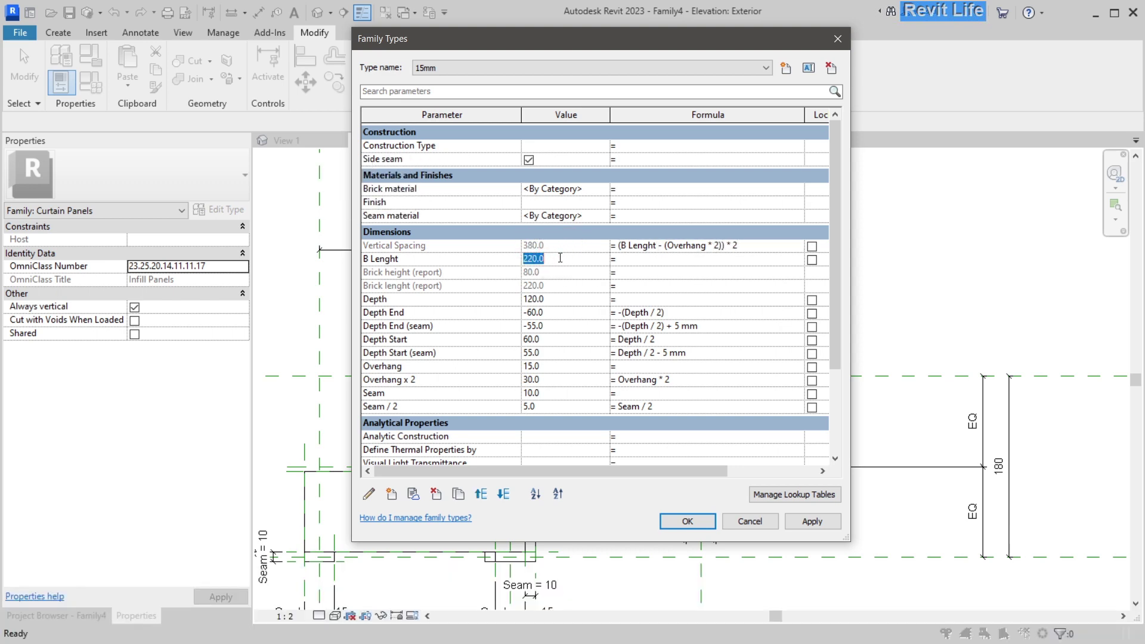
text(250)
key(Return)
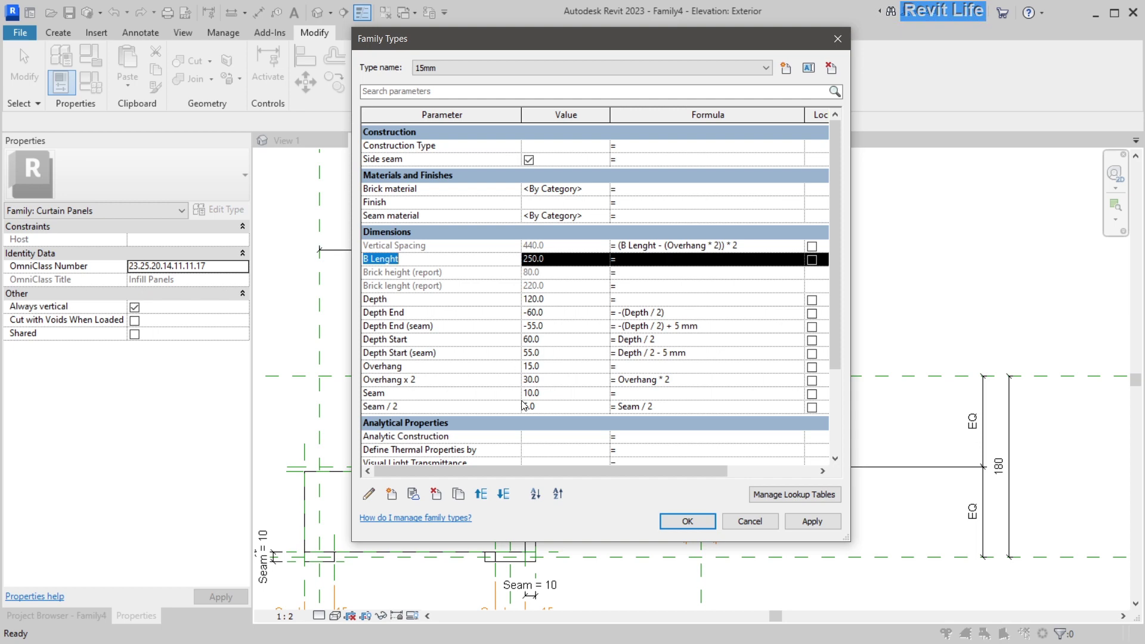
click(540, 366)
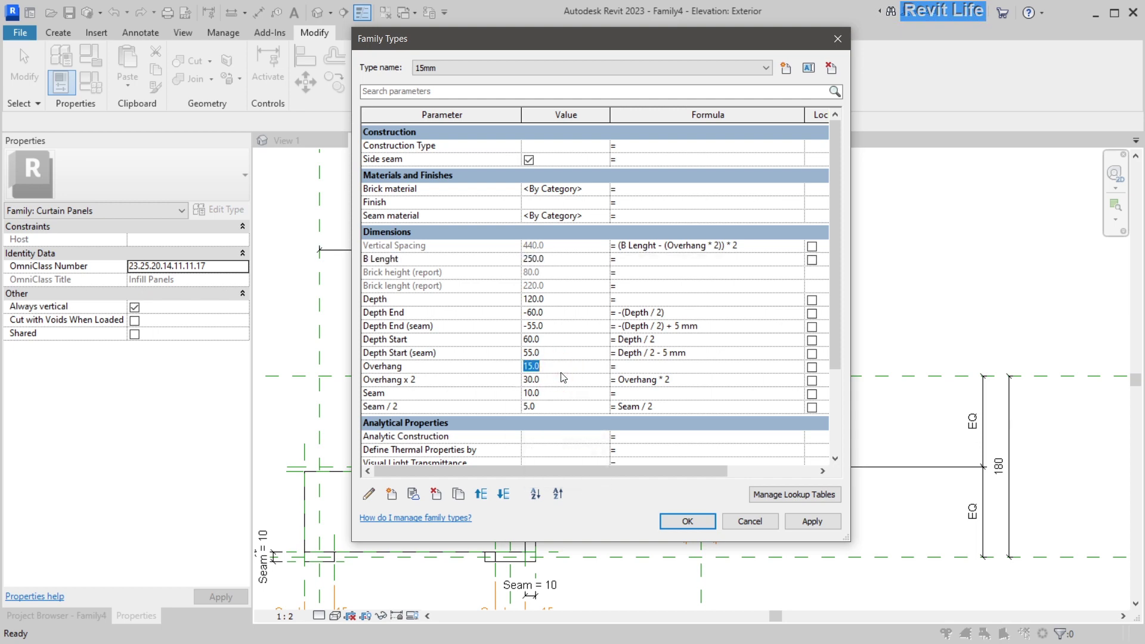
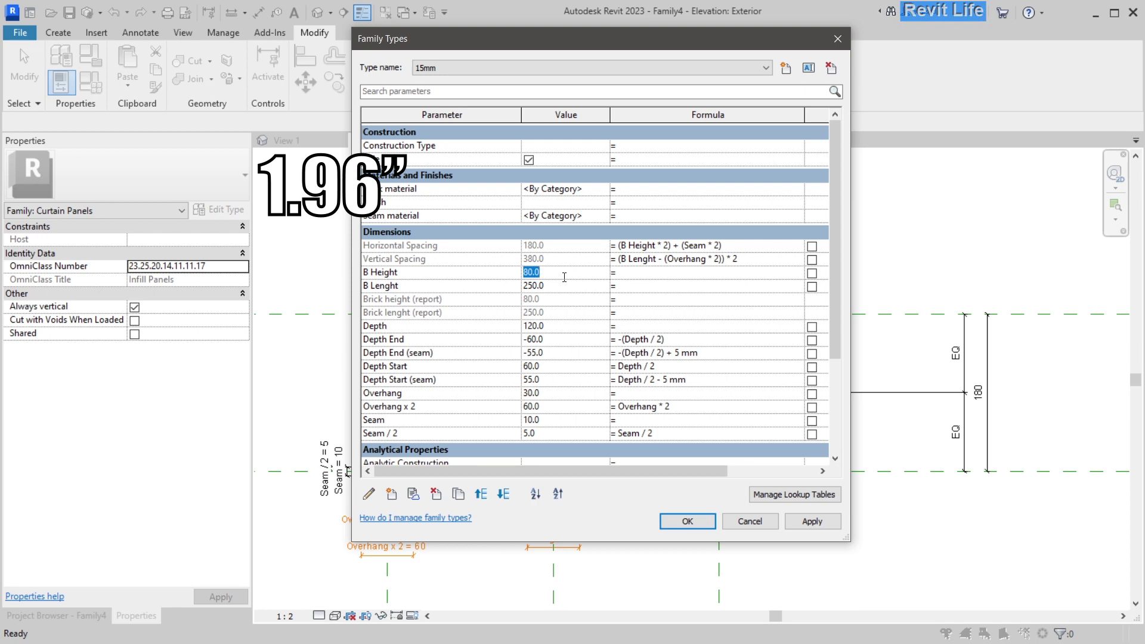
Set B Height to 80, apply the parameter values and close the family types
click(559, 272)
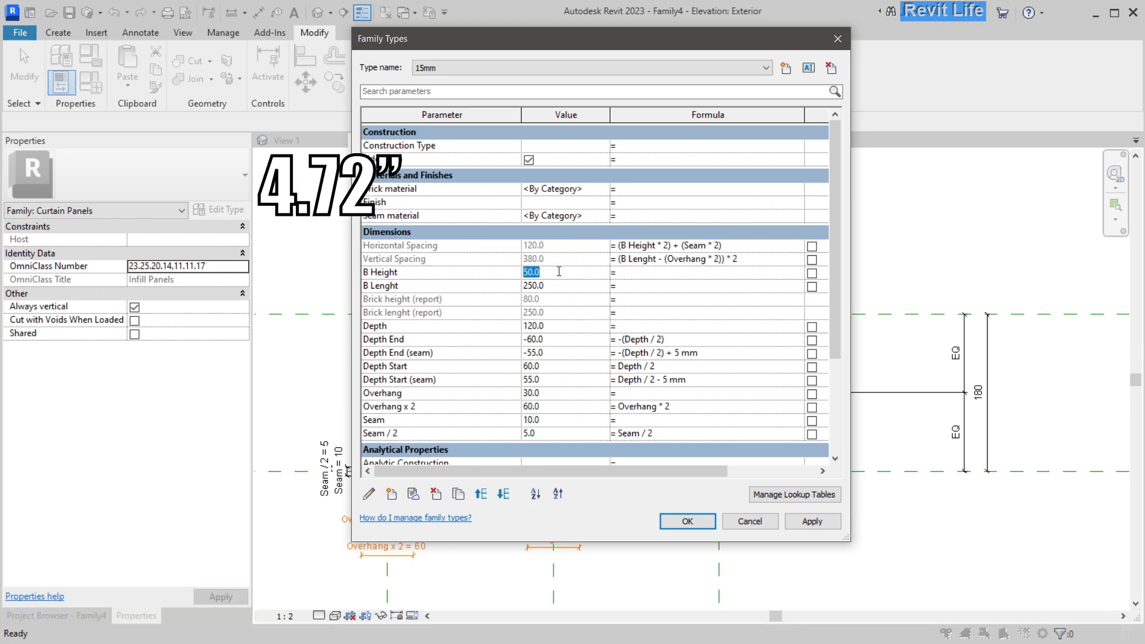
text(80)
click(507, 262)
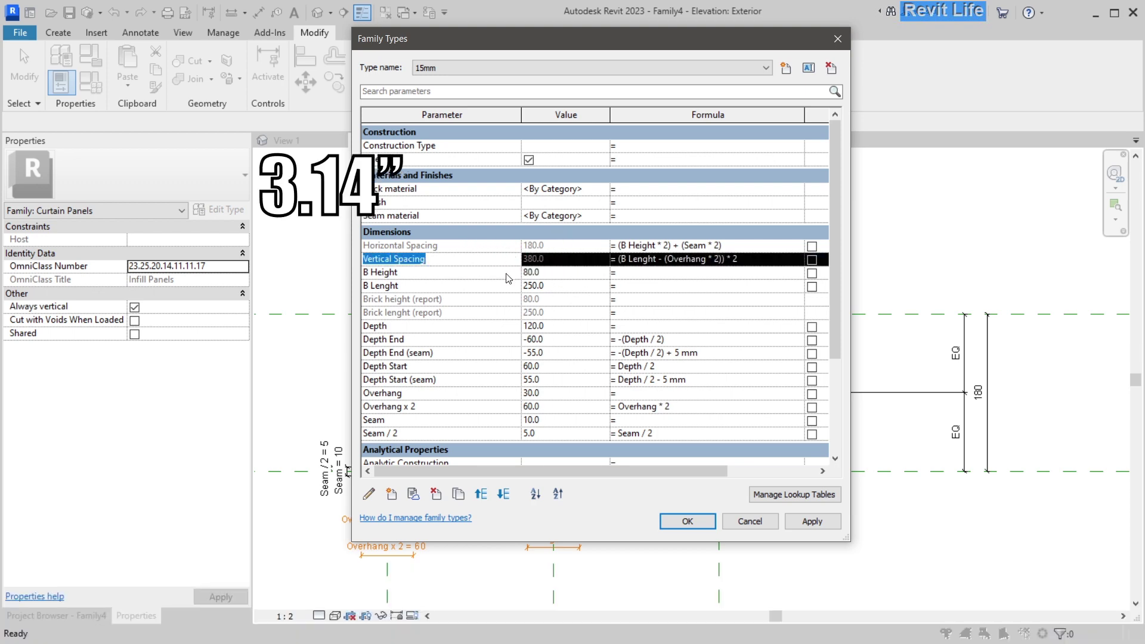
click(553, 274)
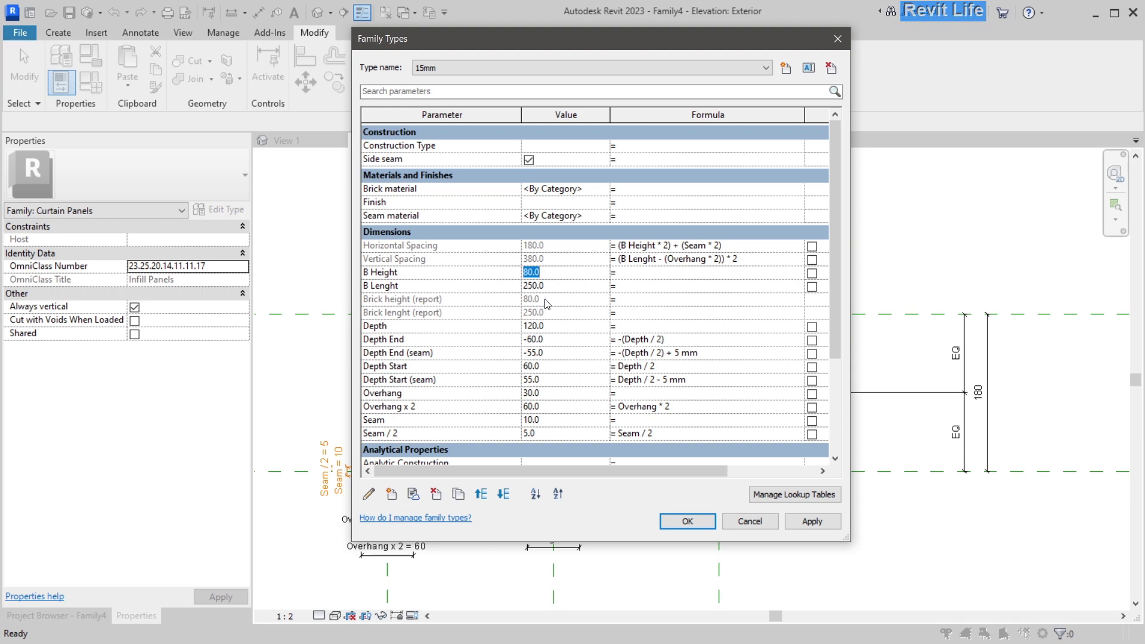
click(806, 522)
click(695, 520)
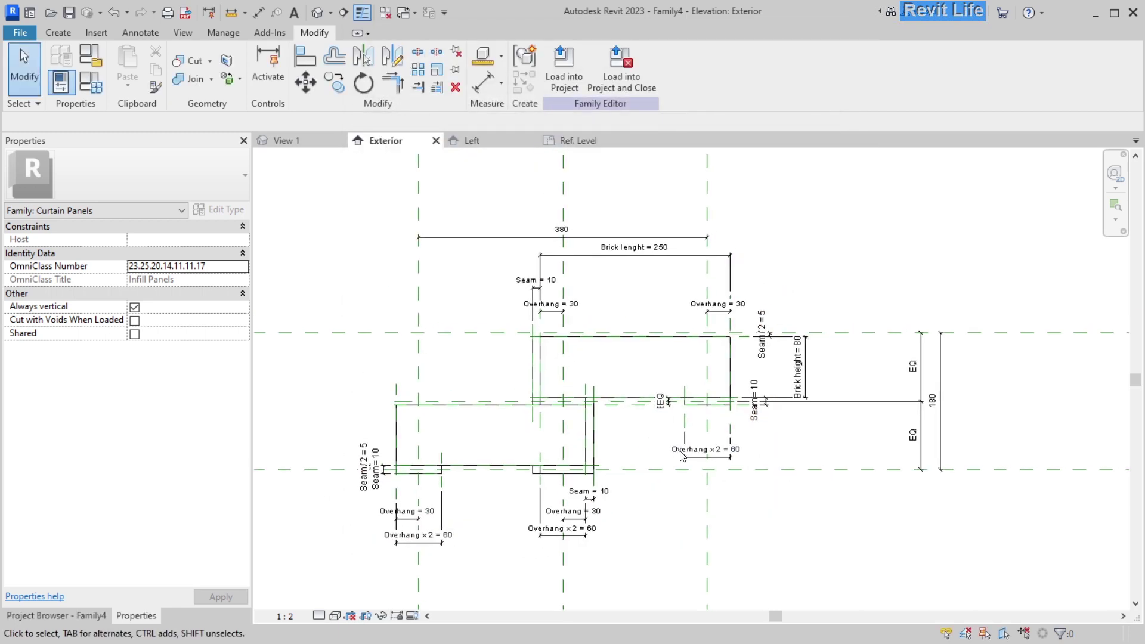
Create a new project from the EMPTY template and draw a straight Curtain Wall 1 about 6100 mm long on Level 1
key(ctrl+n)
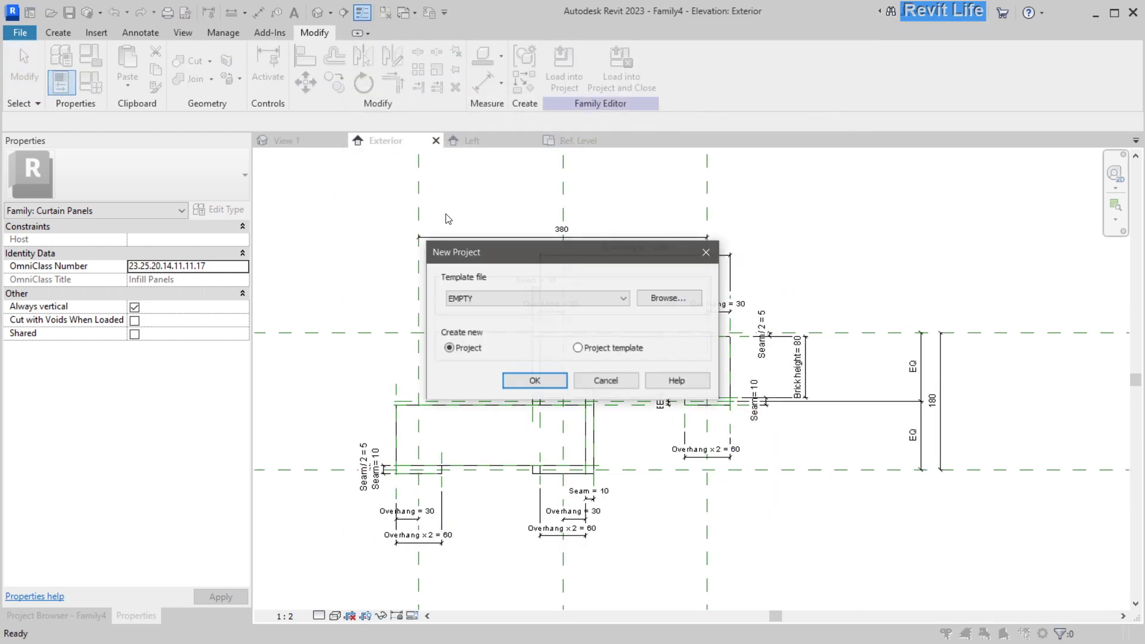
click(519, 379)
click(64, 84)
click(90, 112)
click(138, 616)
click(125, 175)
click(90, 297)
click(410, 387)
click(918, 389)
key(Escape)
key(Escape)
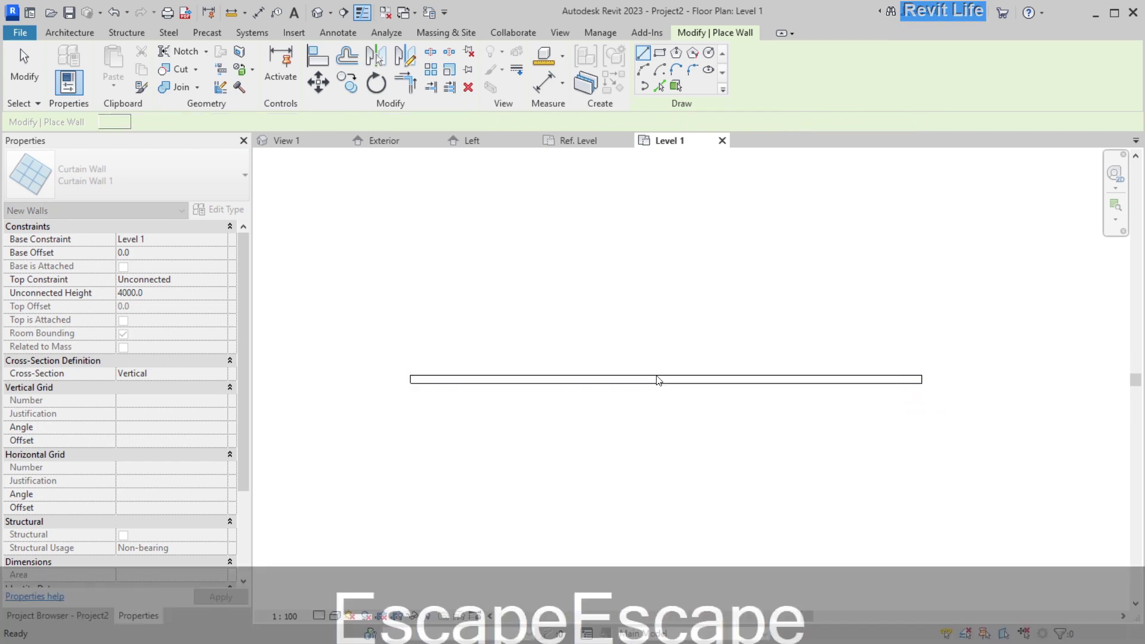
Set the curtain wall type's vertical grid to Fixed Distance with a spacing of 440
middle_drag(594, 401, 516, 422)
click(512, 407)
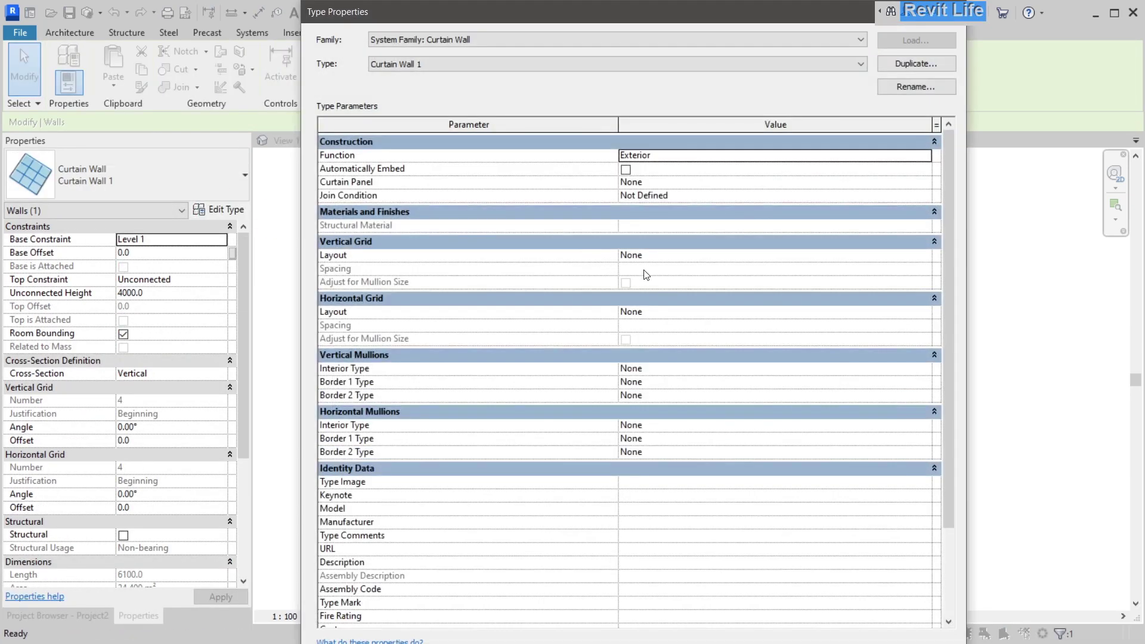
click(865, 255)
click(664, 281)
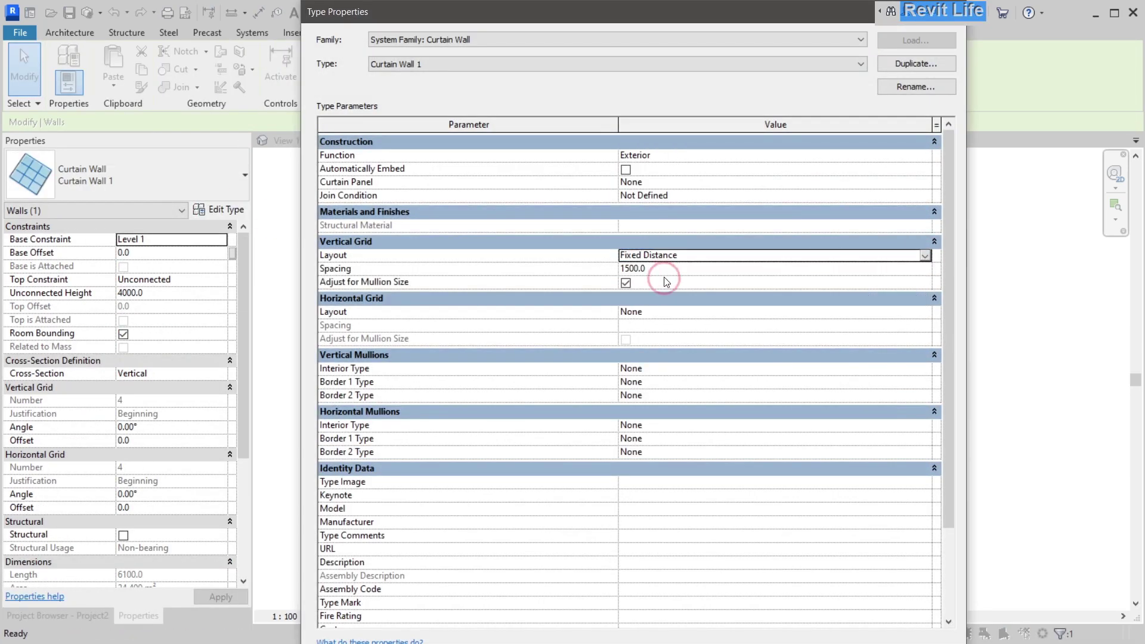
click(663, 269)
text(440)
Set the curtain wall type's horizontal grid to Fixed Distance with a spacing of 180 and apply the type changes
click(677, 312)
click(926, 313)
click(664, 335)
click(663, 325)
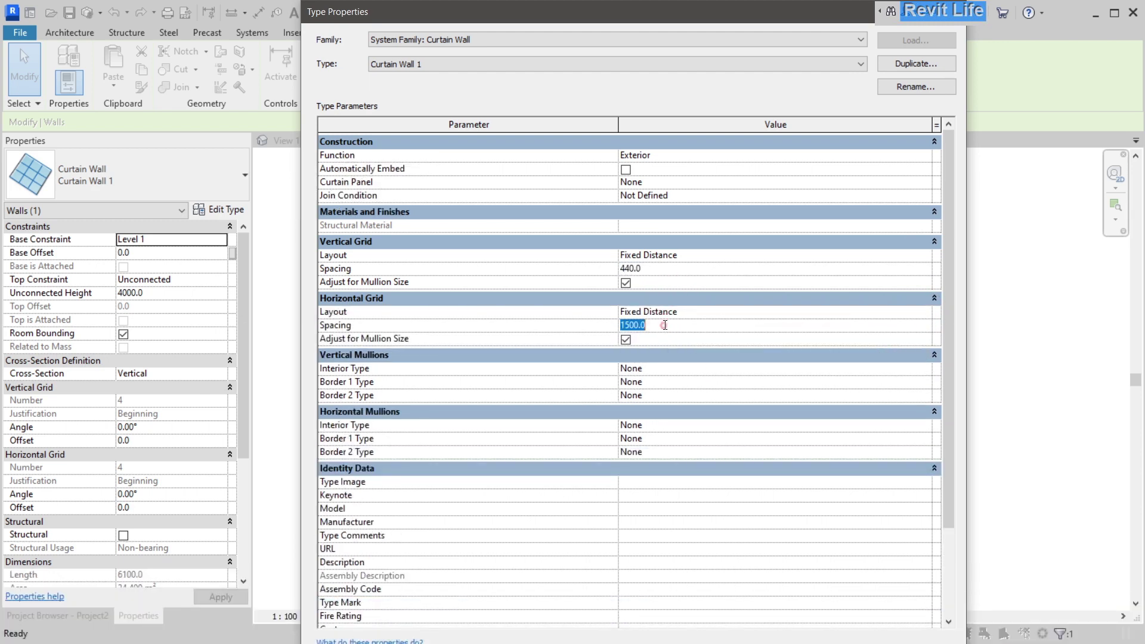
text(180)
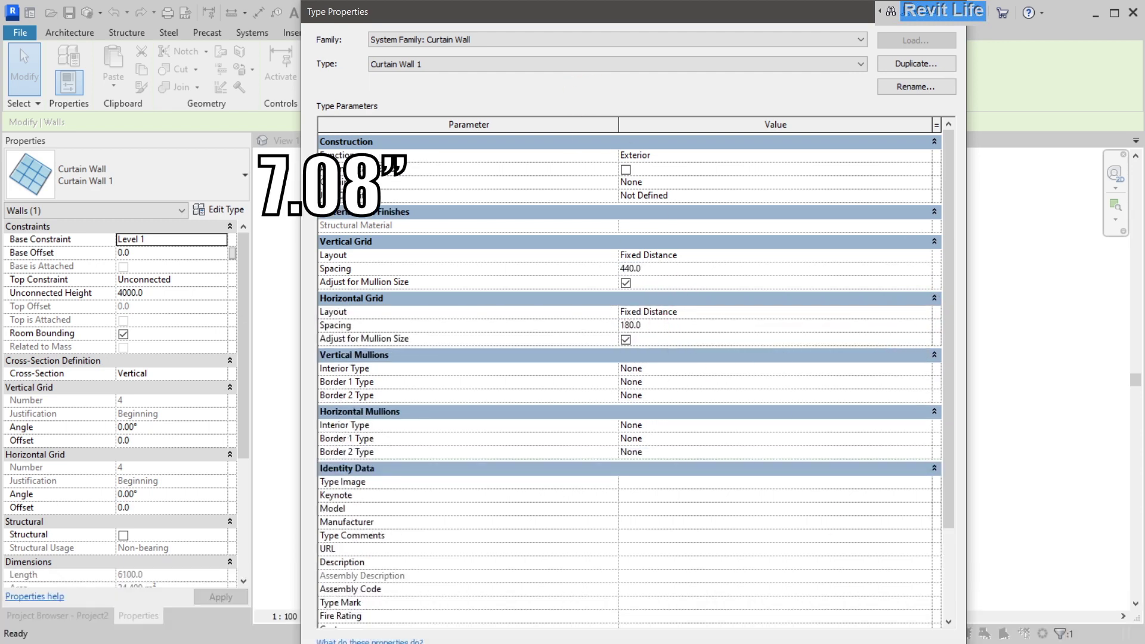
click(770, 635)
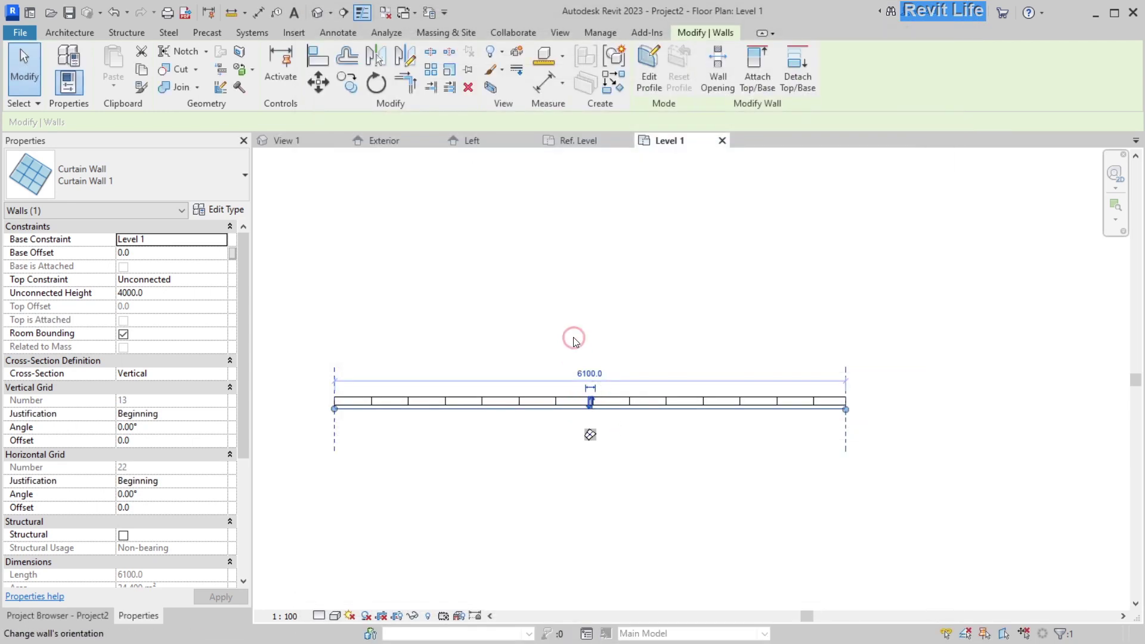
Place an elevation marker in front of the curtain wall on Level 1 and open the resulting elevation view
click(549, 303)
click(559, 33)
click(546, 70)
scroll(713, 541, down, 2)
mouse_move(629, 512)
middle_down()
mouse_move(585, 409)
mouse_move(598, 340)
middle_up()
click(604, 389)
key(Escape)
key(Escape)
double_click(605, 334)
Extend the elevation's crop region upward so it takes in the full height of the curtain wall
middle_drag(608, 288, 563, 336)
click(671, 214)
drag(637, 215, 641, 162)
key(Escape)
middle_drag(595, 156, 453, 258)
Save the brick panel family as Brick and load it into the curtain wall project
click(306, 141)
key(ctrl+s)
click(510, 133)
click(831, 554)
click(545, 360)
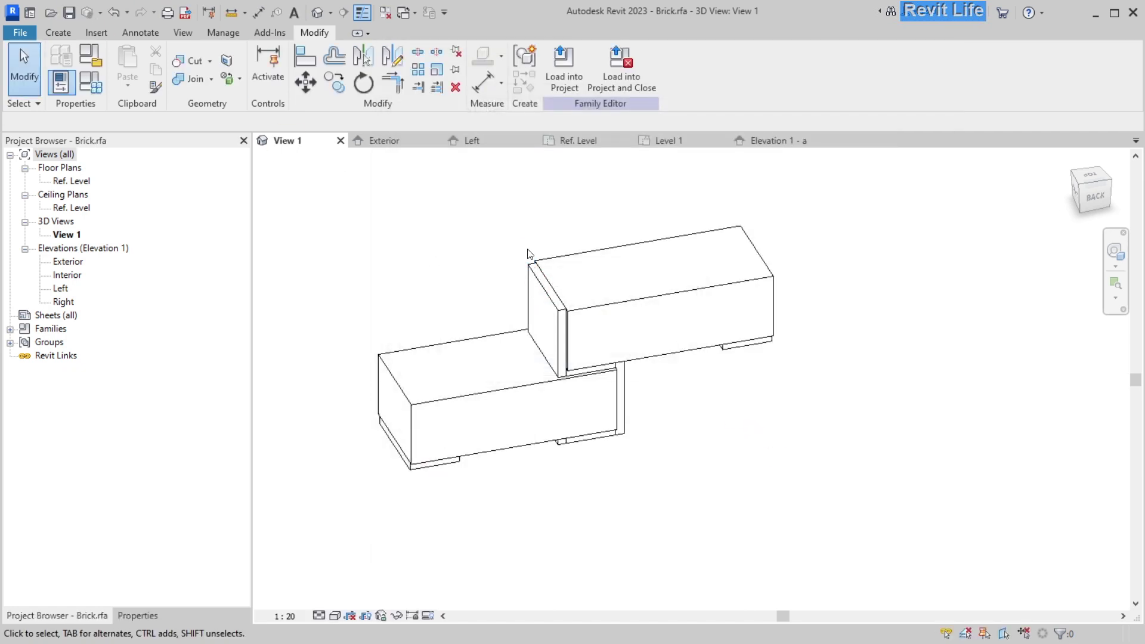
click(534, 441)
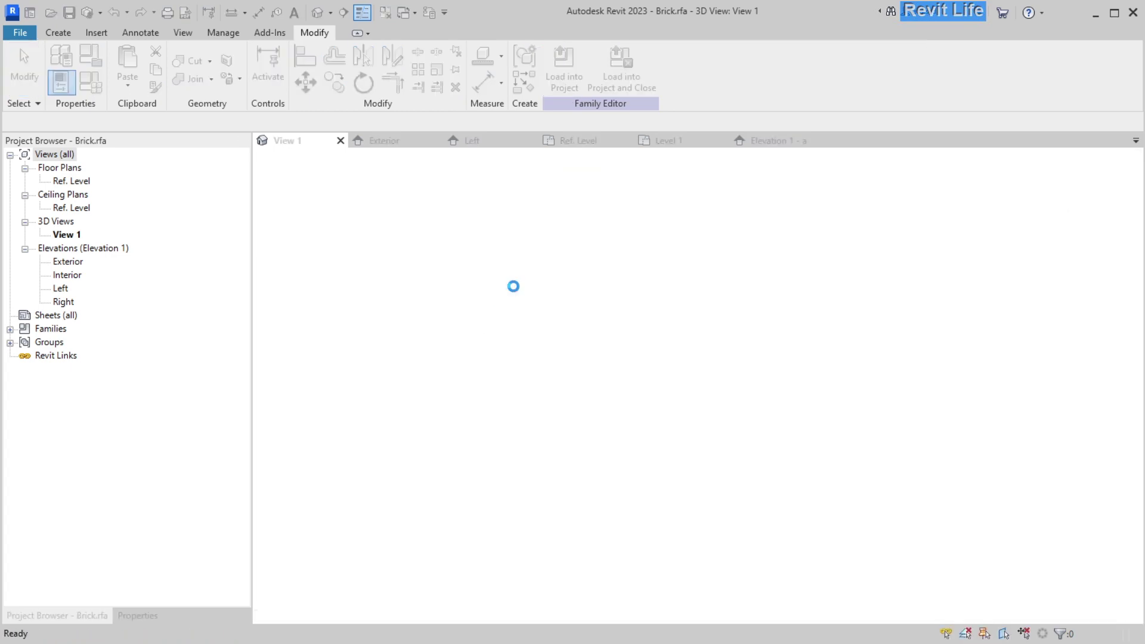
key(Escape)
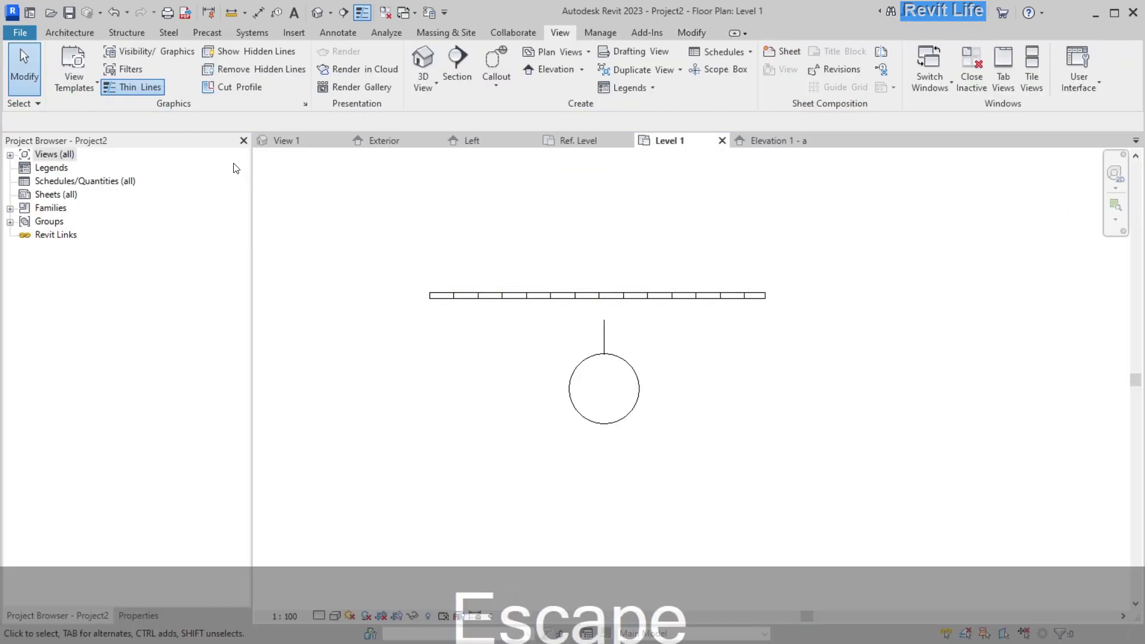
Assign Brick : 15mm as the curtain panel of Curtain Wall 1 and view the wall in Elevation 1 - a
click(501, 294)
click(220, 210)
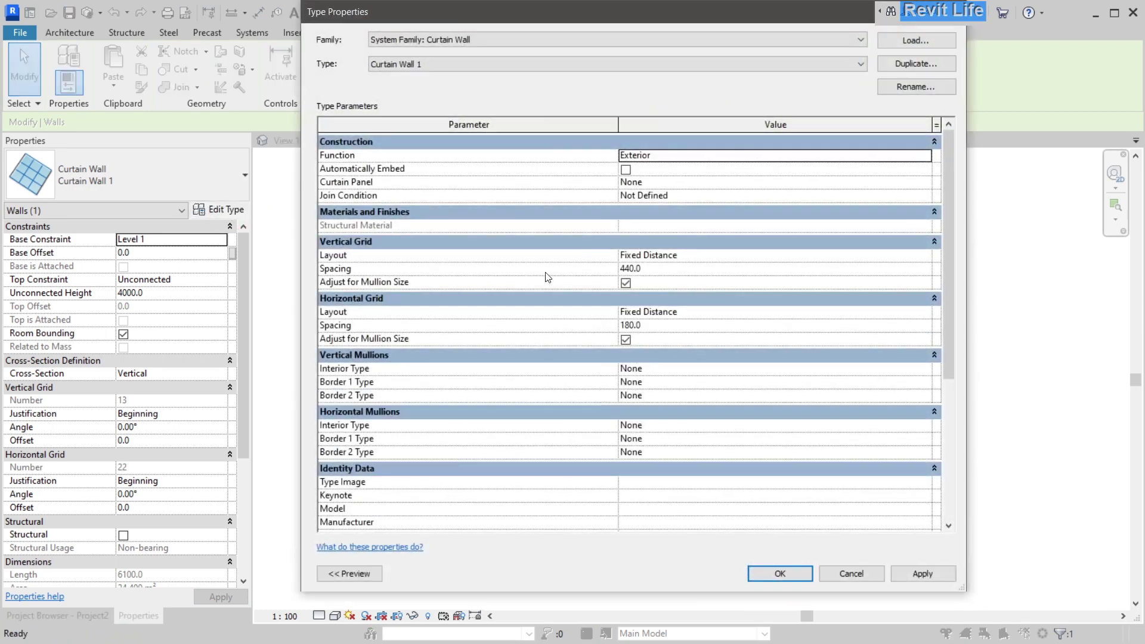
click(907, 181)
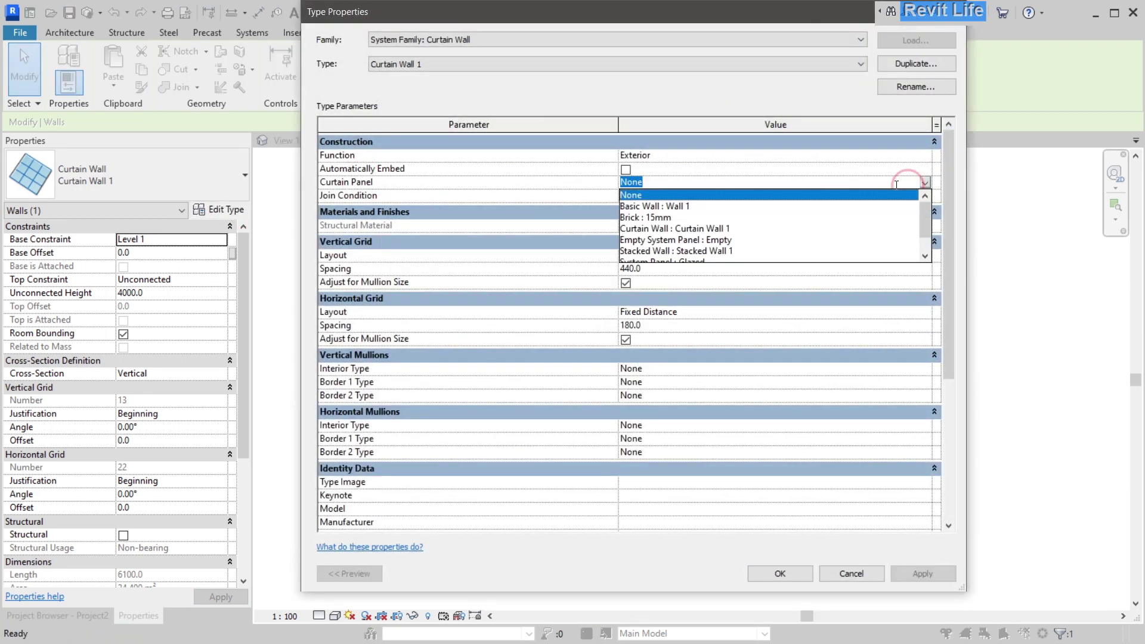
click(643, 219)
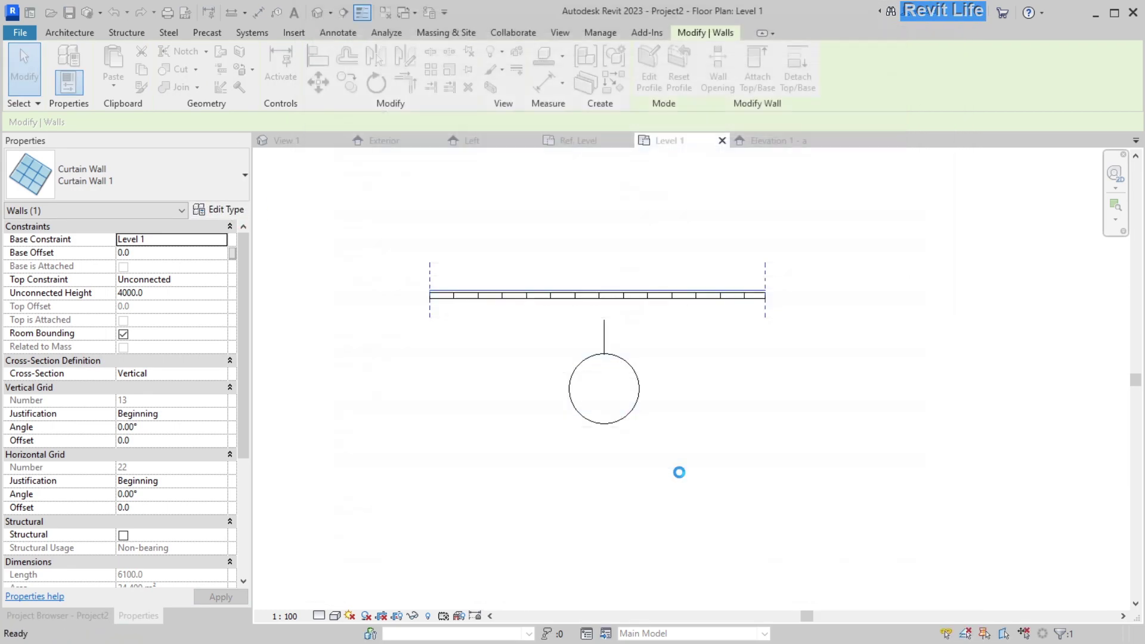
key(Escape)
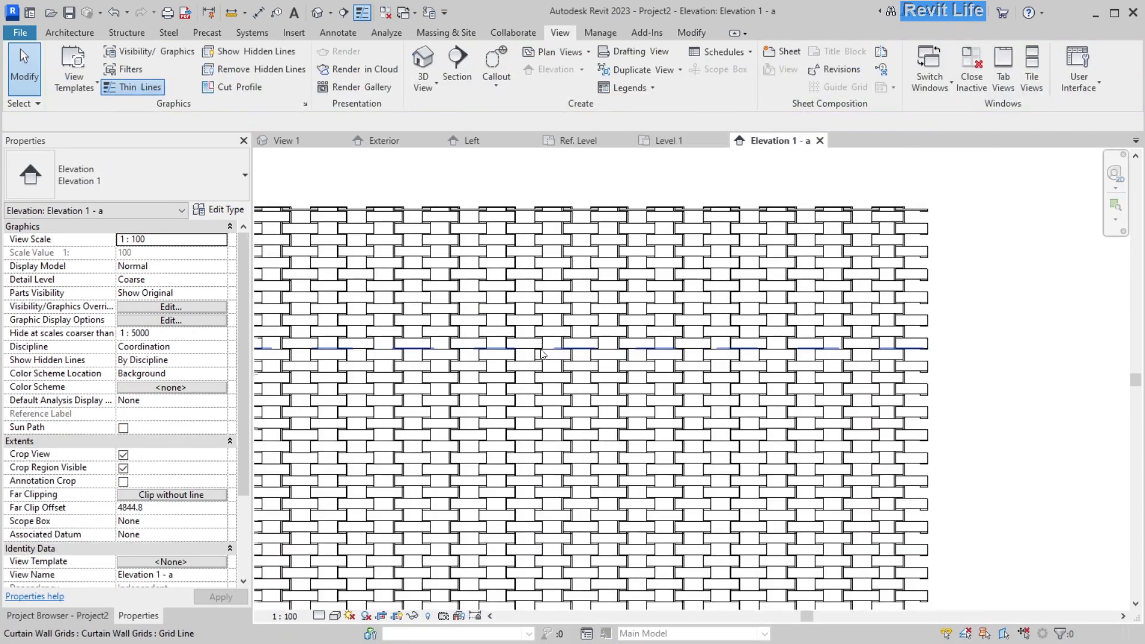
Select one brick panel in the elevation and turn off Side seam in its type properties
scroll(543, 354, up, 5)
click(542, 379)
key(Escape)
key(Tab)
click(544, 374)
middle_drag(479, 333, 565, 361)
click(218, 209)
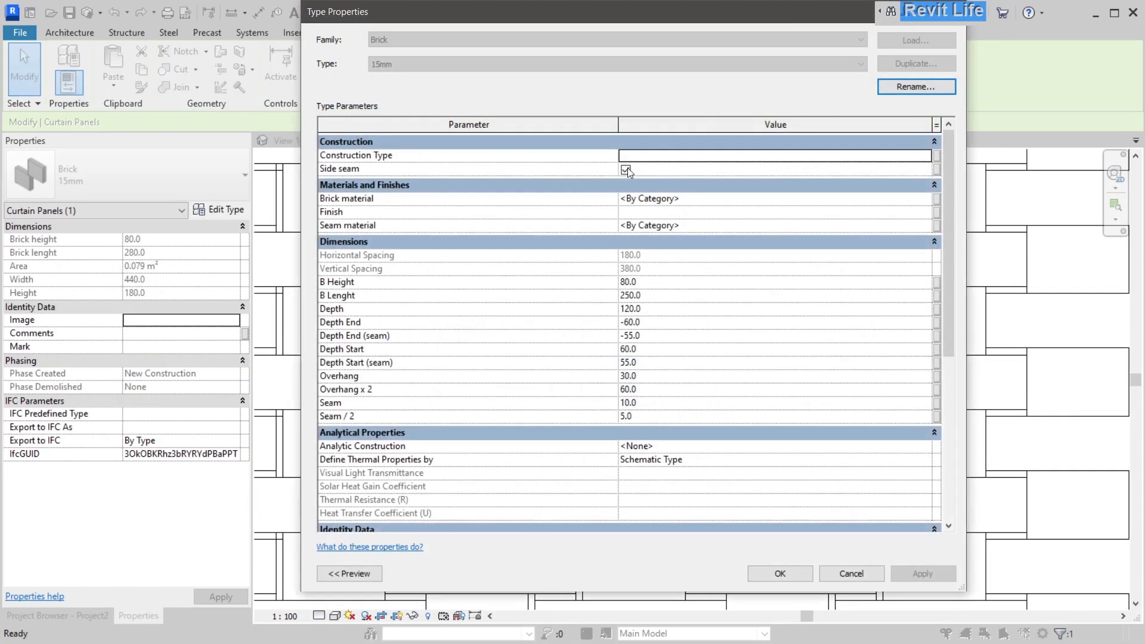
key(Escape)
key(Escape)
Measure the overhang between two adjacent brick courses in the elevation
middle_drag(532, 386, 538, 410)
key(d)
key(i)
click(542, 370)
key(Escape)
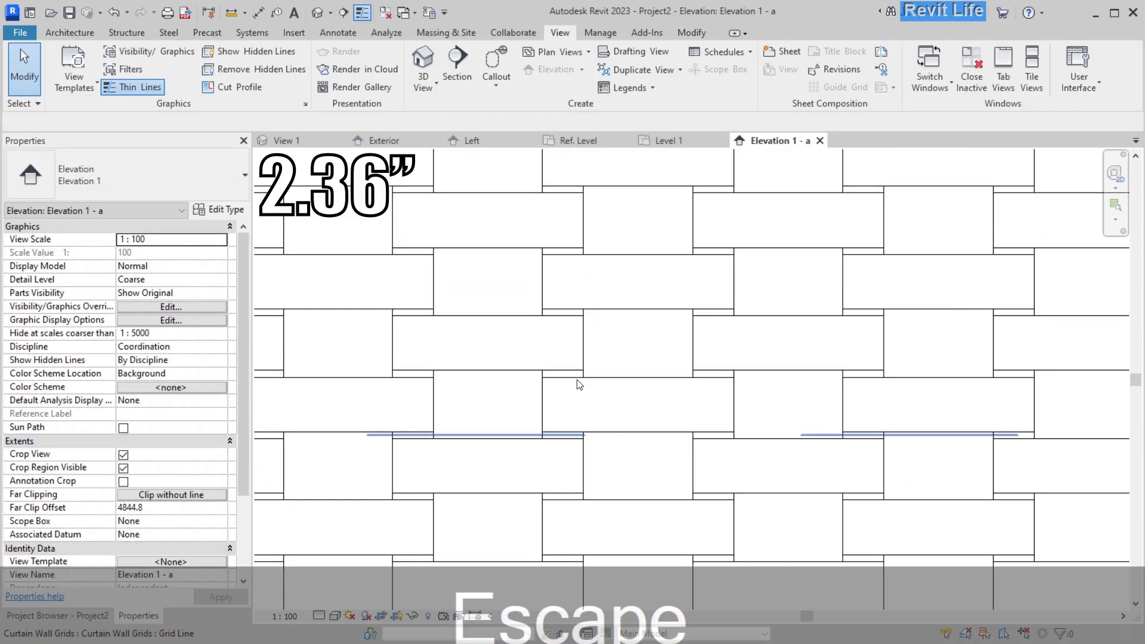
Rename the brick panel's type to 60mm
key(Tab)
click(557, 353)
double_click(485, 238)
click(889, 89)
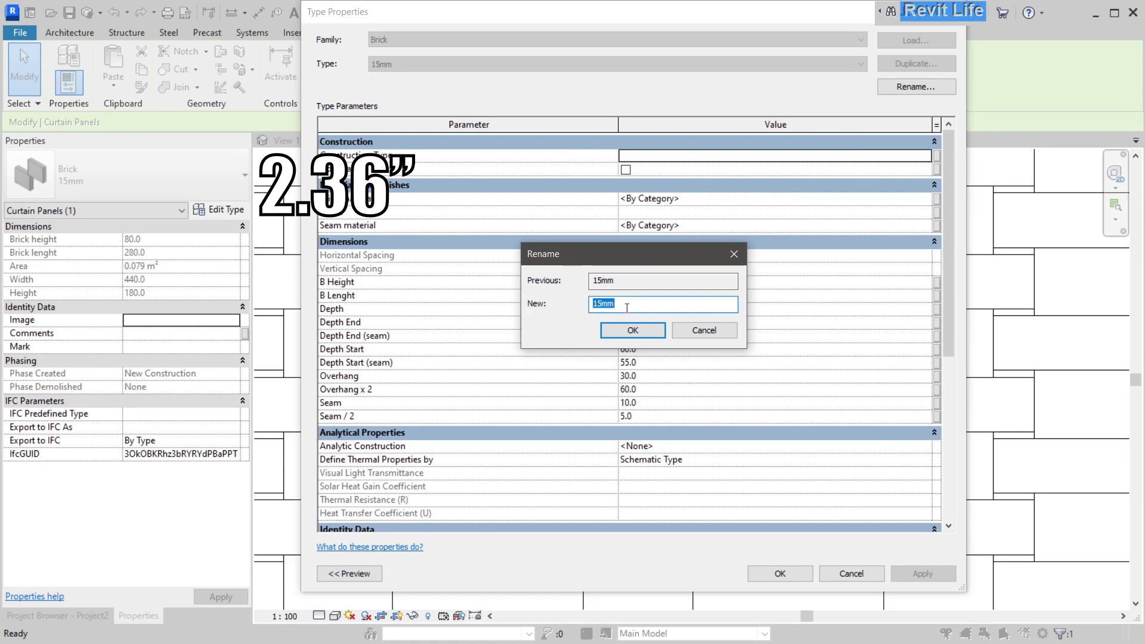
text(60mmm)
key(BackSpace)
click(622, 328)
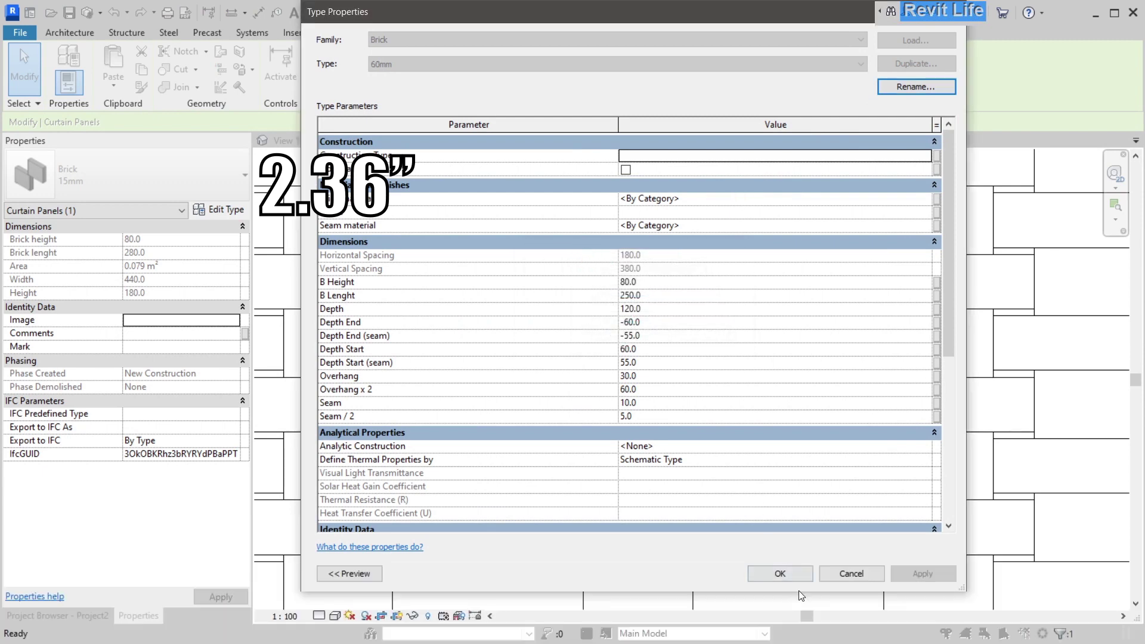
click(780, 574)
Check the horizontal brick overlap of the 60mm type by measuring it, and review the whole wall
key(Escape)
key(d)
key(i)
click(564, 393)
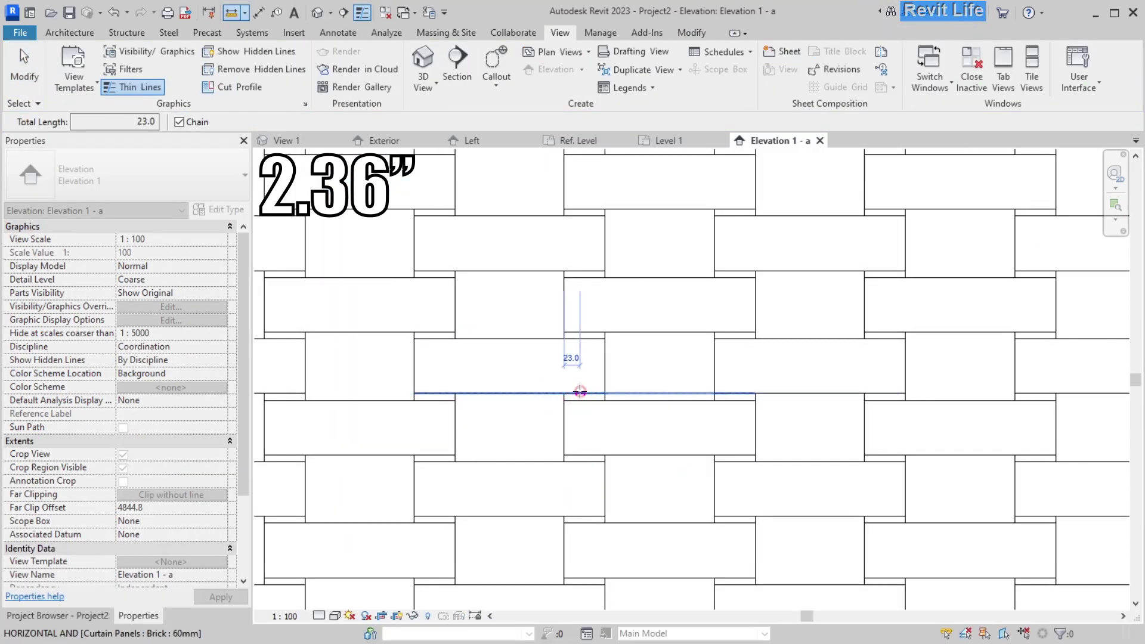
key(Escape)
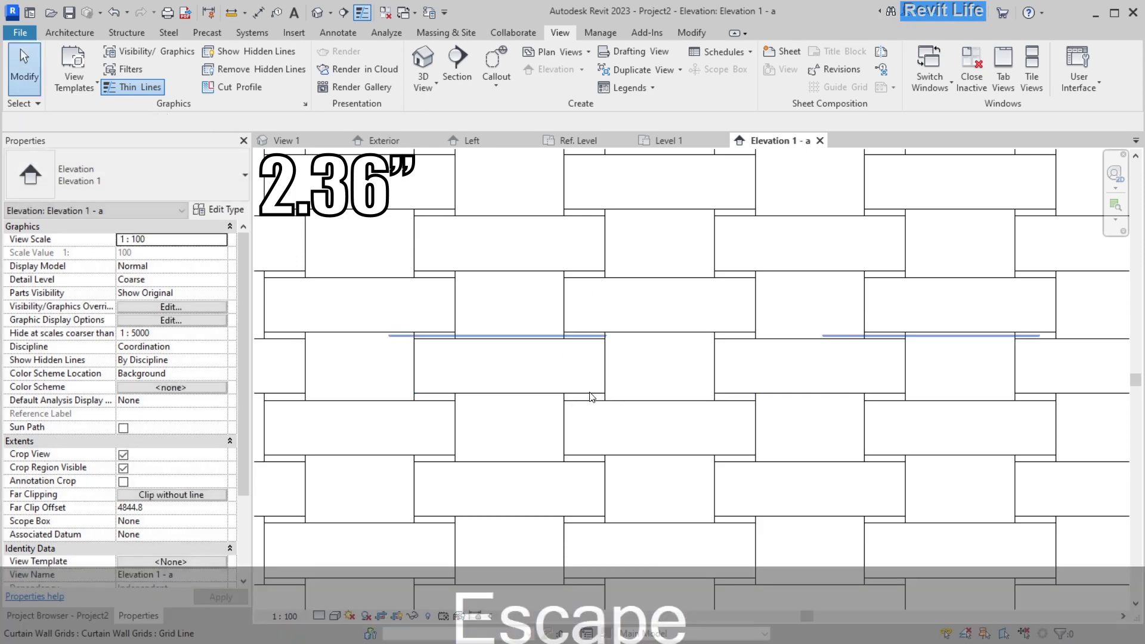
scroll(460, 337, down, 6)
scroll(495, 298, up, 3)
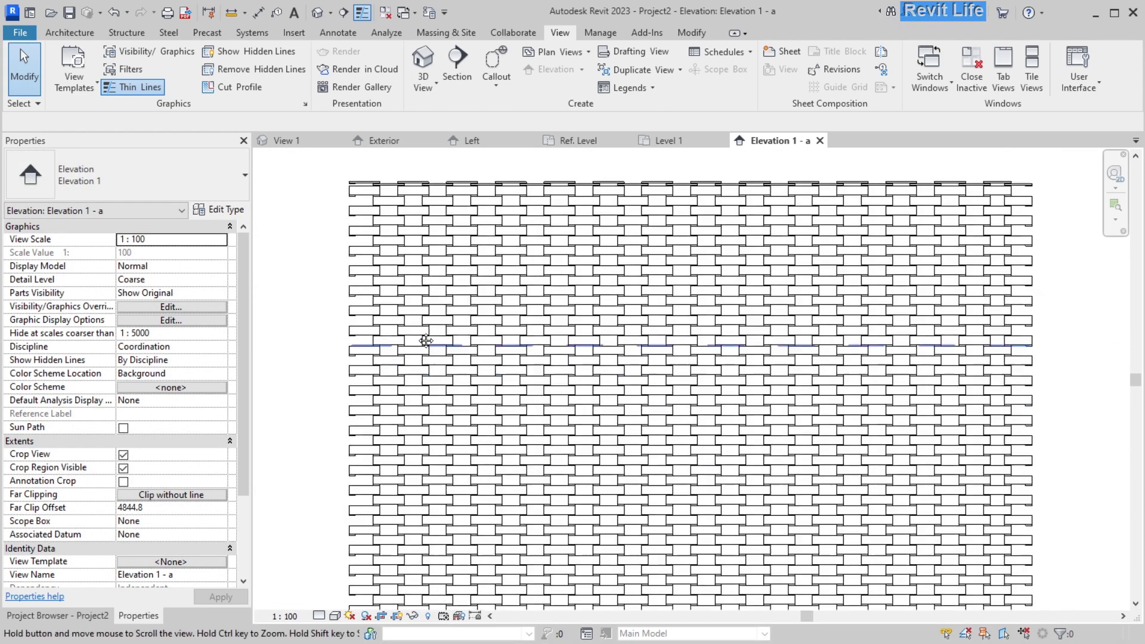
Copy the curtain wall horizontally by 6130 mm so the copy adjoins the original's end
scroll(536, 242, down, 2)
click(537, 242)
middle_drag(536, 242, 460, 290)
scroll(460, 290, down, 1)
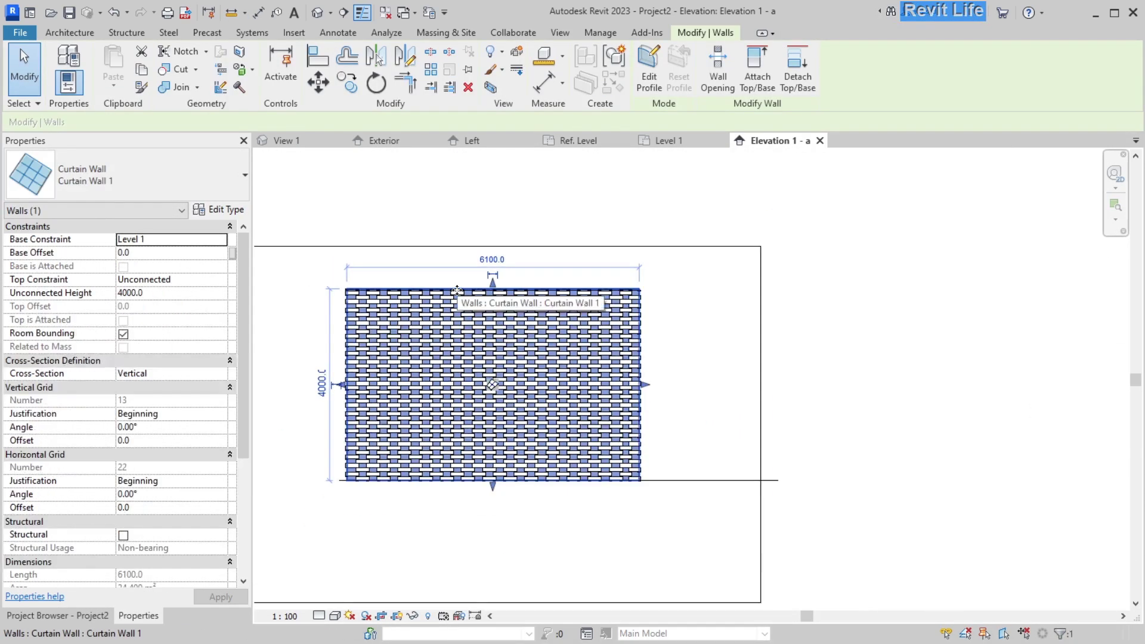
key(c)
key(o)
click(346, 290)
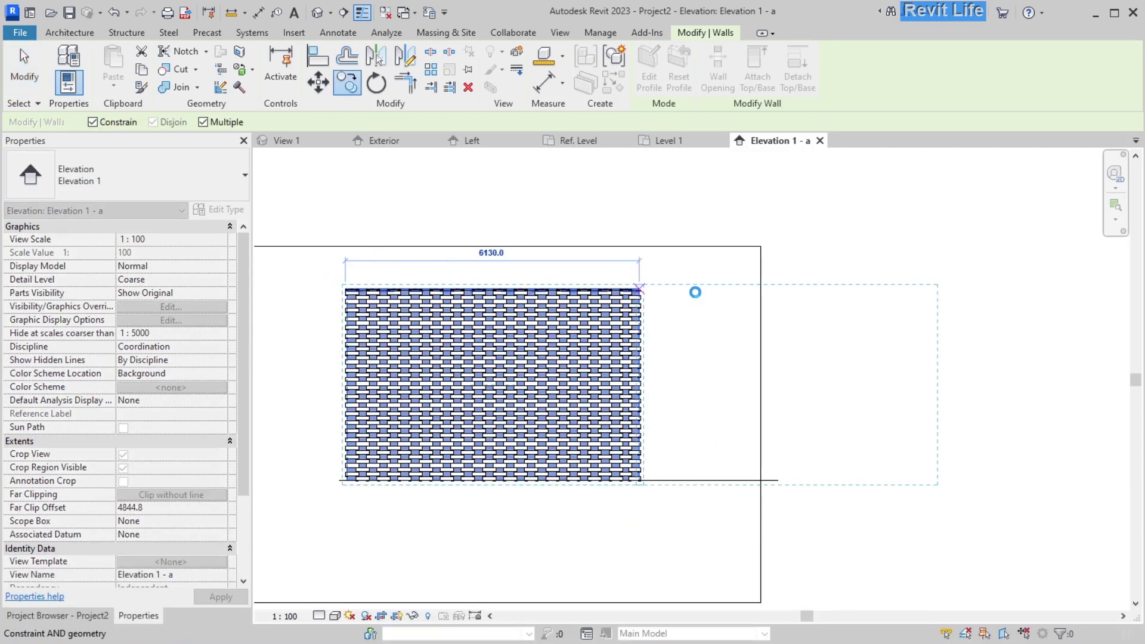
key(Escape)
key(Escape)
Resize the elevation's crop region horizontally to enclose both curtain walls with small side margins
middle_drag(761, 278, 690, 277)
click(690, 277)
scroll(690, 277, down, 2)
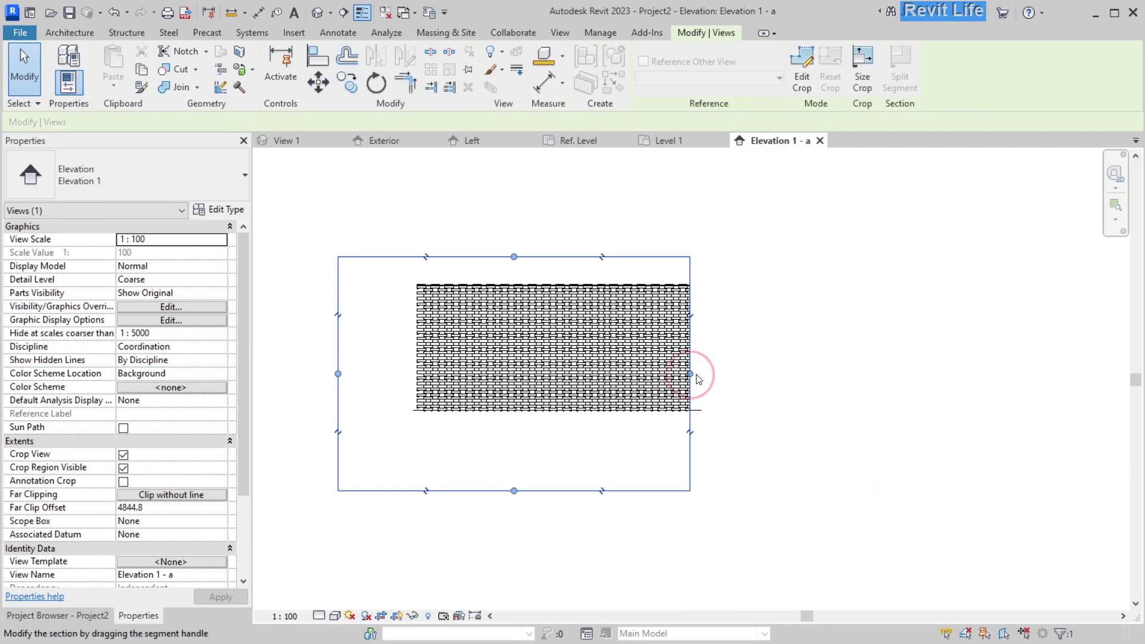
drag(691, 374, 813, 374)
drag(337, 374, 403, 374)
key(Escape)
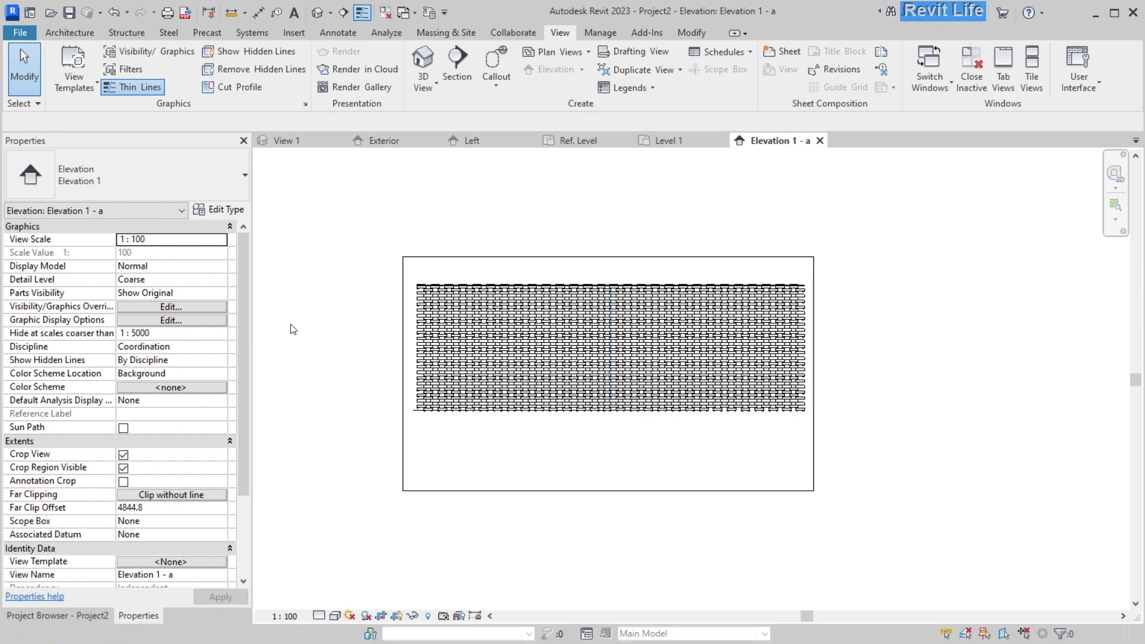
Duplicate the Brick curtain panel type 60mm and name the duplicate 120mm
click(56, 615)
click(10, 208)
click(25, 275)
click(39, 289)
right_click(77, 302)
click(98, 310)
key(BackSpace)
key(BackSpace)
drag(79, 316, 60, 316)
text(120)
key(Return)
Set Overhang x 2 to 120 in the 120mm brick type and apply the change
click(75, 317)
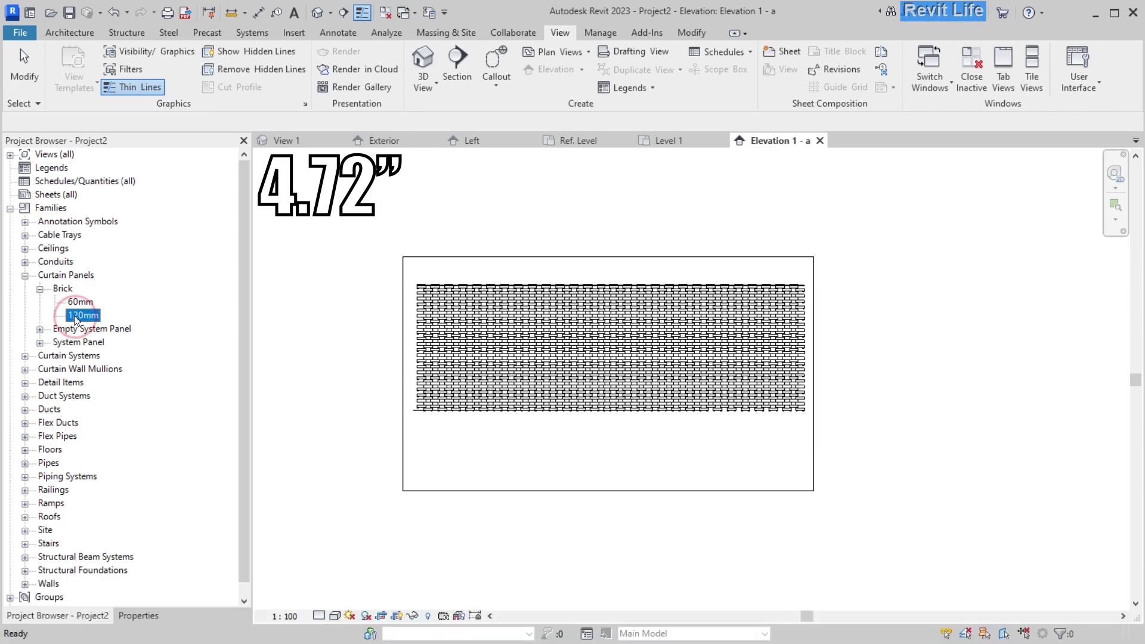
double_click(75, 318)
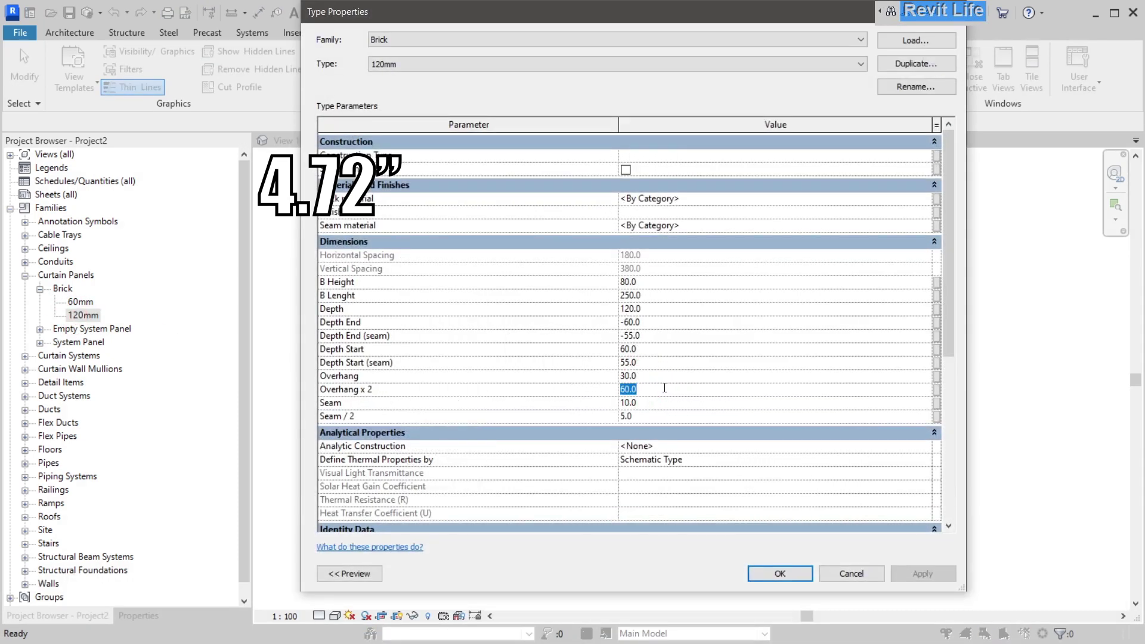
text(120)
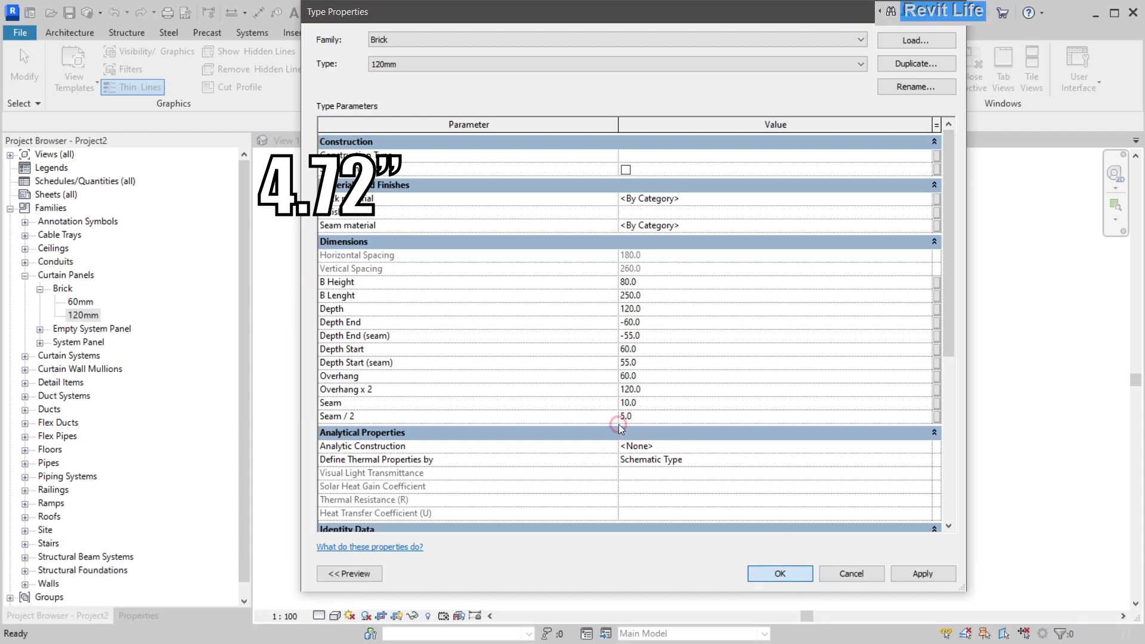
key(Return)
key(Escape)
Duplicate the copied wall's type as Curtain Wall 2 and assign Brick : 120mm as its curtain panel
scroll(700, 312, up, 2)
click(656, 511)
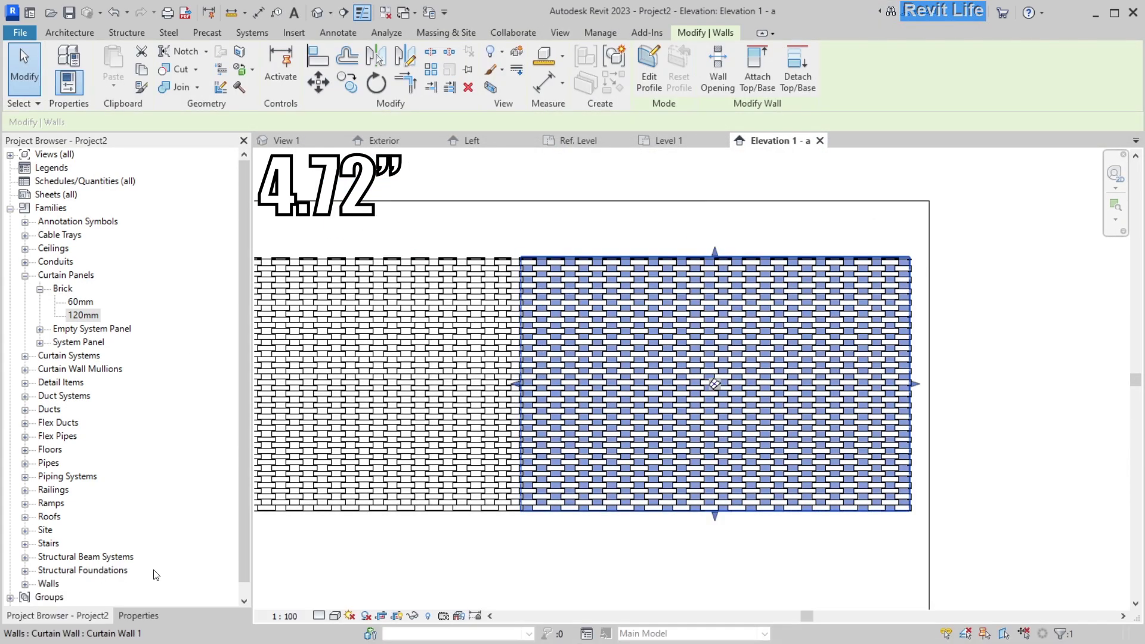
click(137, 616)
click(231, 209)
click(916, 63)
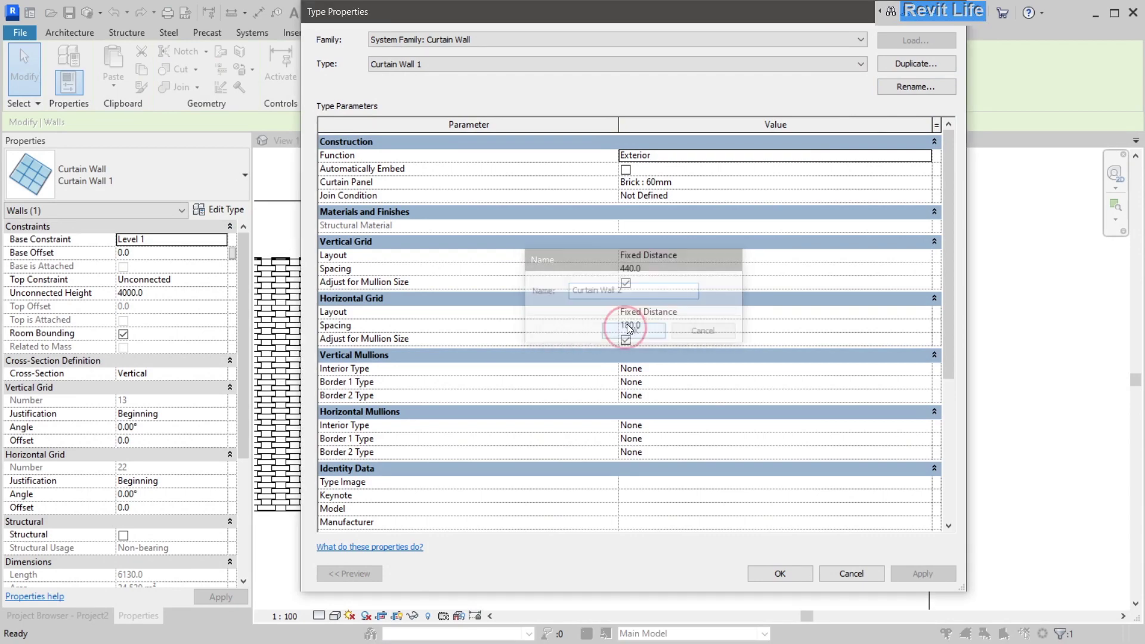
click(692, 331)
click(800, 183)
click(925, 183)
click(648, 195)
click(781, 573)
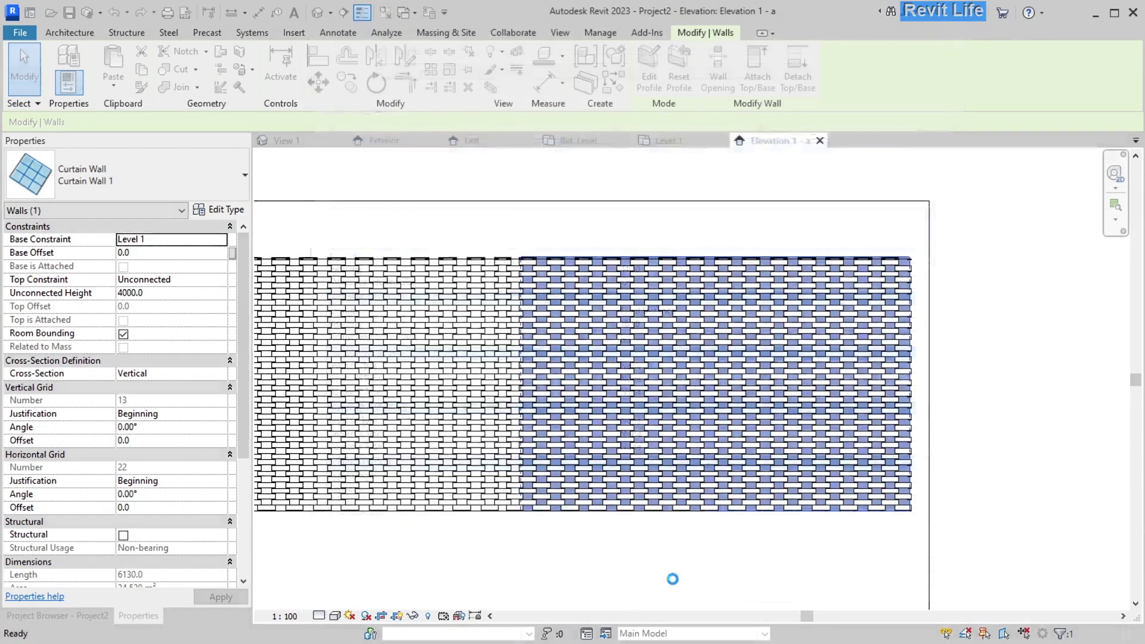
click(647, 544)
Measure the overlap between courses and the length of a brick in the copied wall
scroll(554, 491, up, 10)
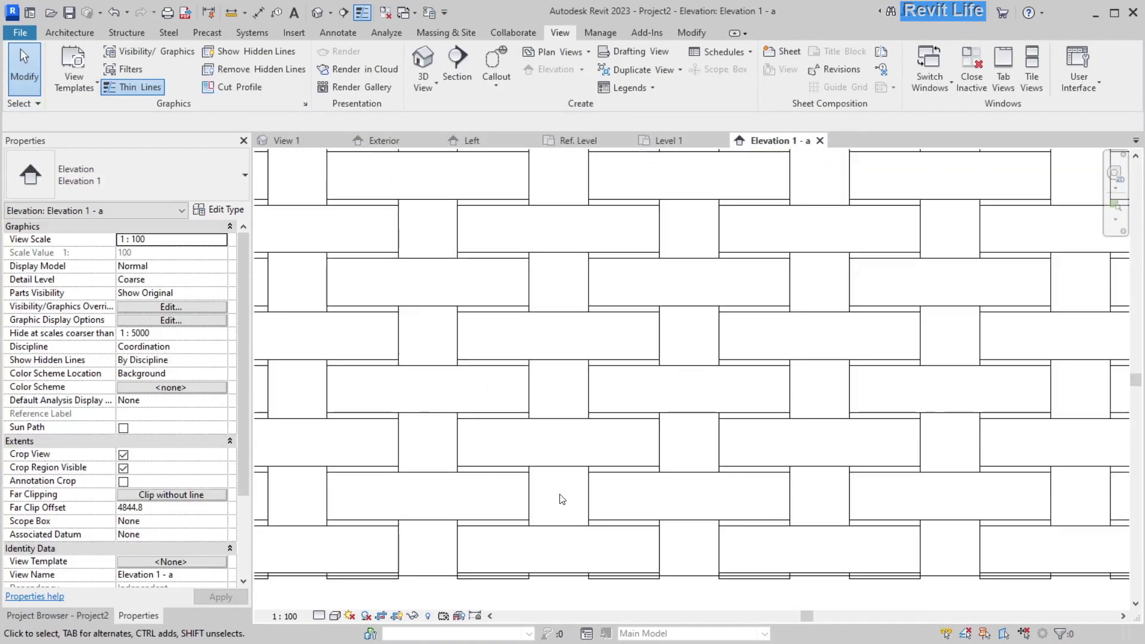
click(574, 465)
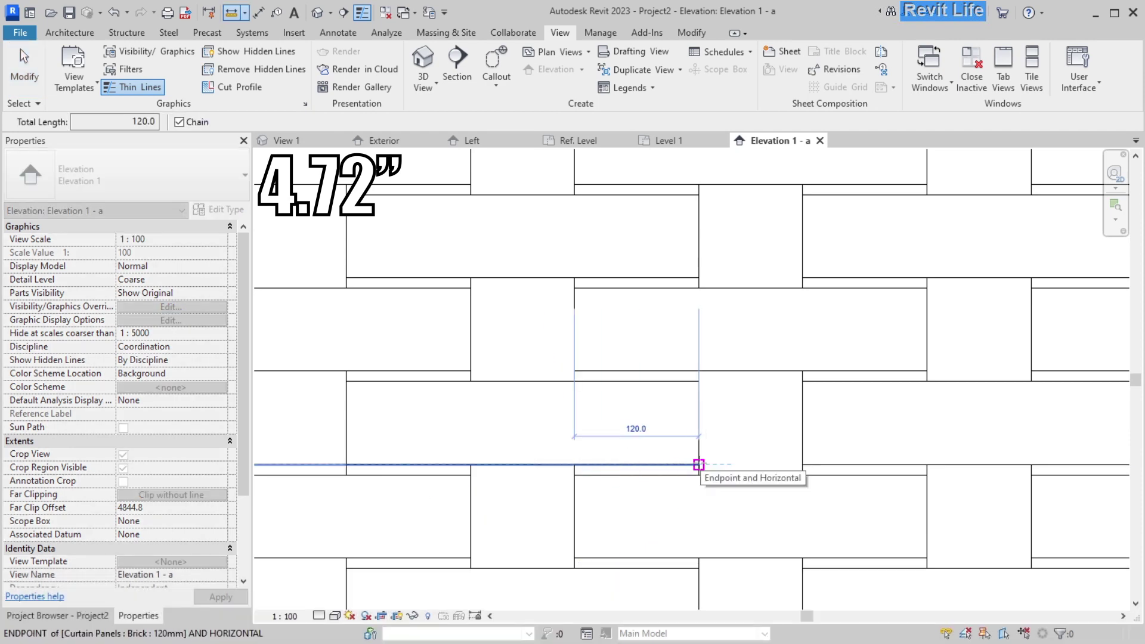
key(Escape)
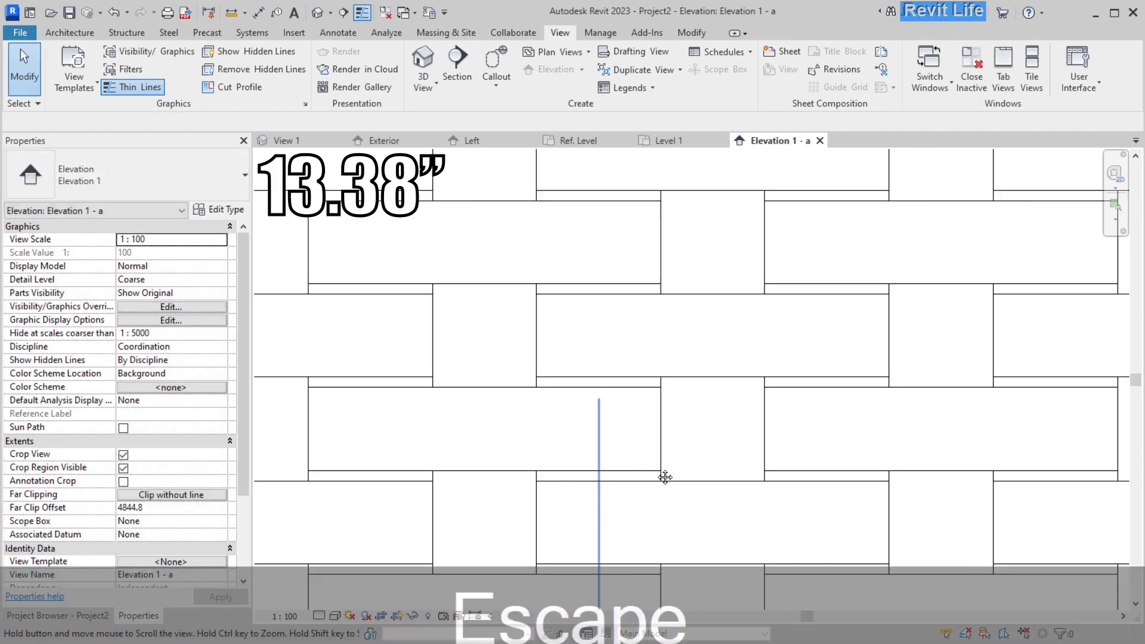
key(d)
key(i)
click(536, 481)
click(889, 481)
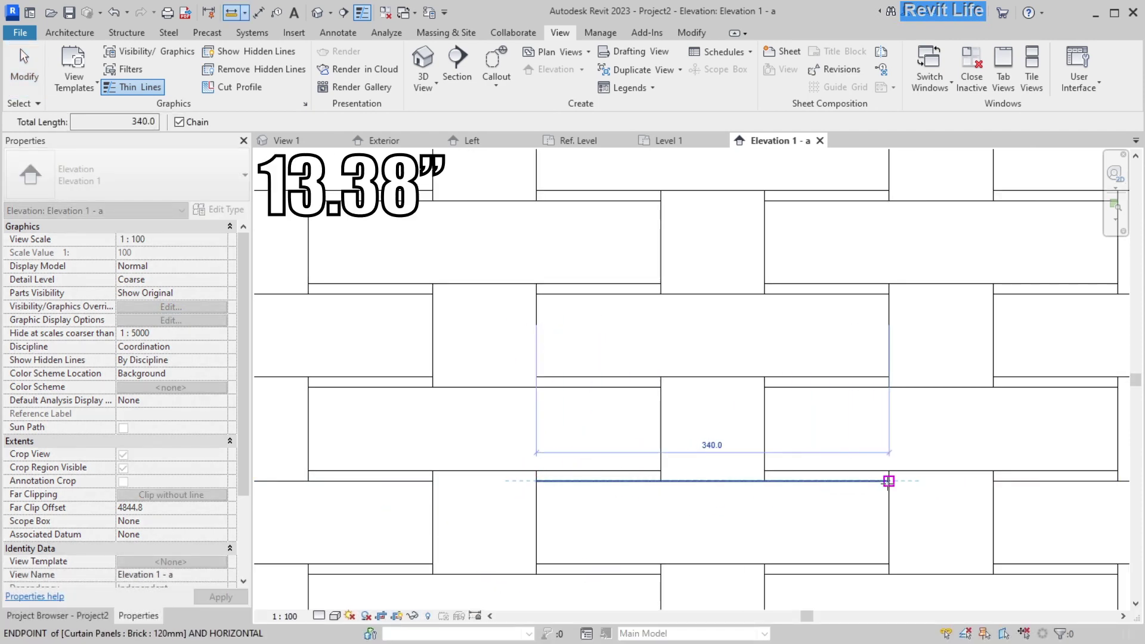
scroll(889, 481, down, 3)
key(Escape)
key(Escape)
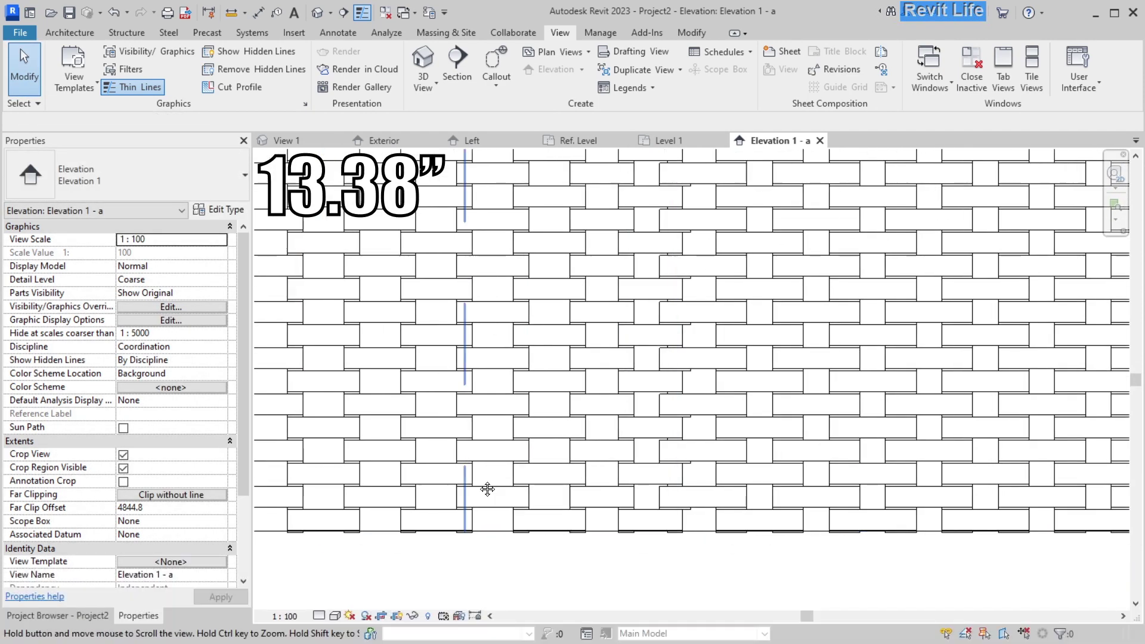
Measure the length of a brick in the original wall
key(d)
key(i)
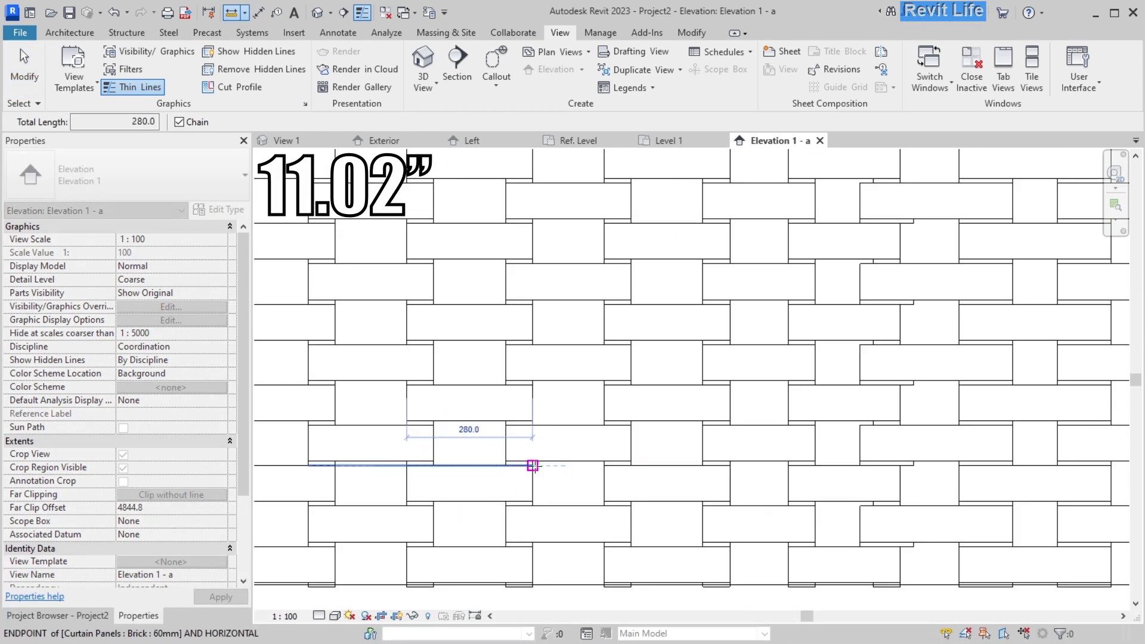
key(Escape)
Select one brick panel in the original wall and check the brick length and vertical spacing in its 60mm type properties
mouse_move(637, 476)
middle_down()
mouse_move(603, 468)
mouse_move(635, 465)
middle_up()
key(Tab)
key(Tab)
key(Tab)
click(588, 459)
click(219, 210)
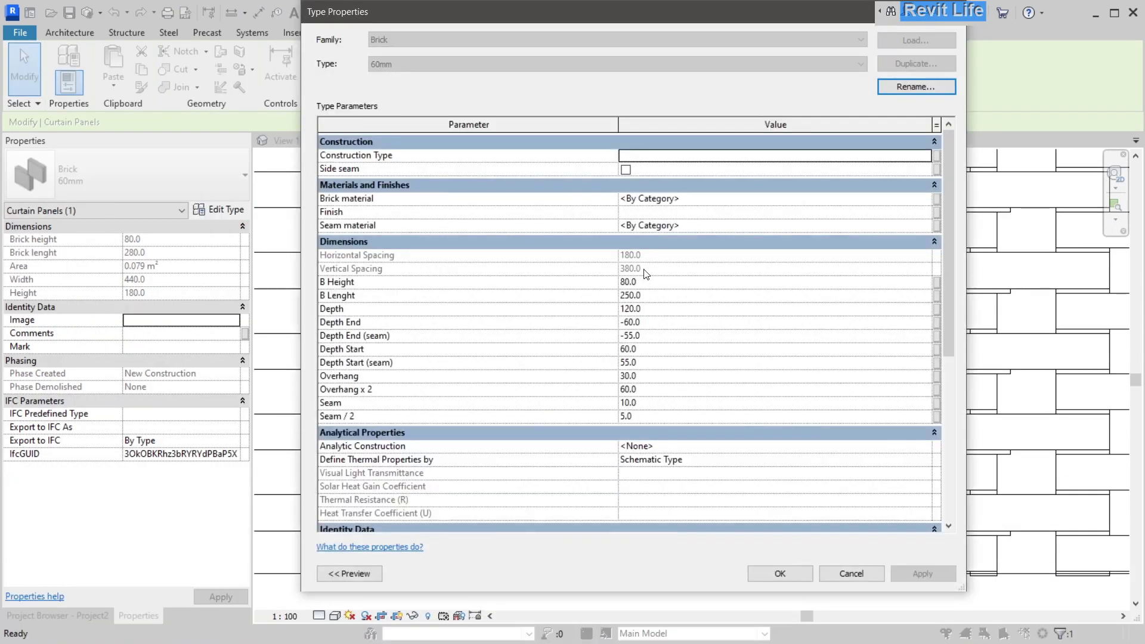
click(654, 295)
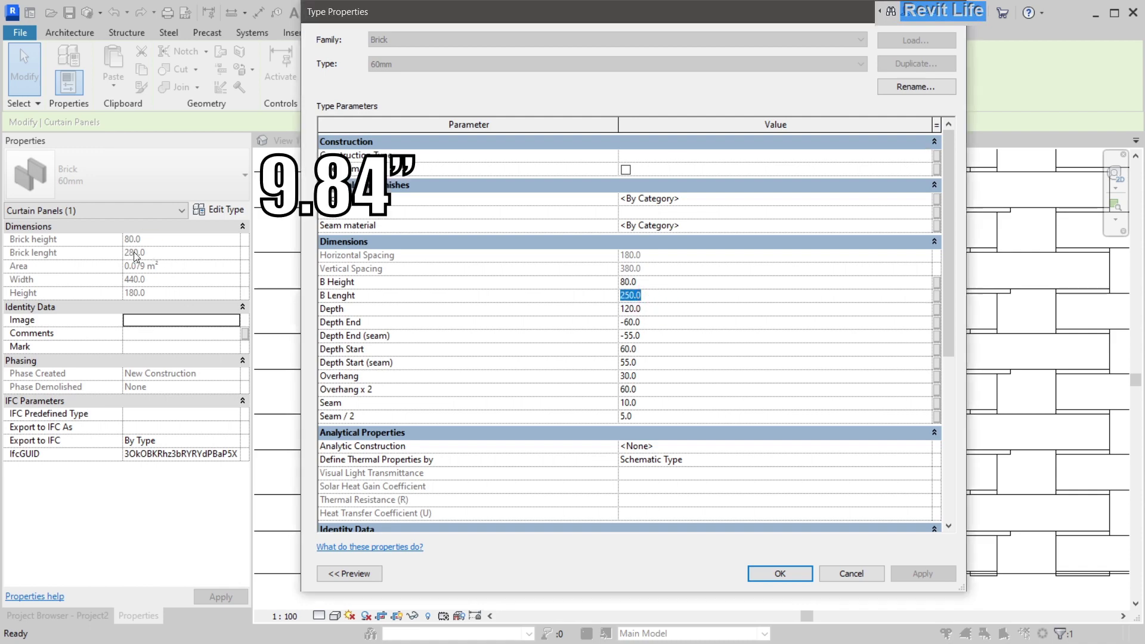
click(840, 580)
key(Escape)
Set the vertical grid spacing of the original wall's type, Curtain Wall 1, to 380
click(496, 521)
click(230, 210)
click(668, 272)
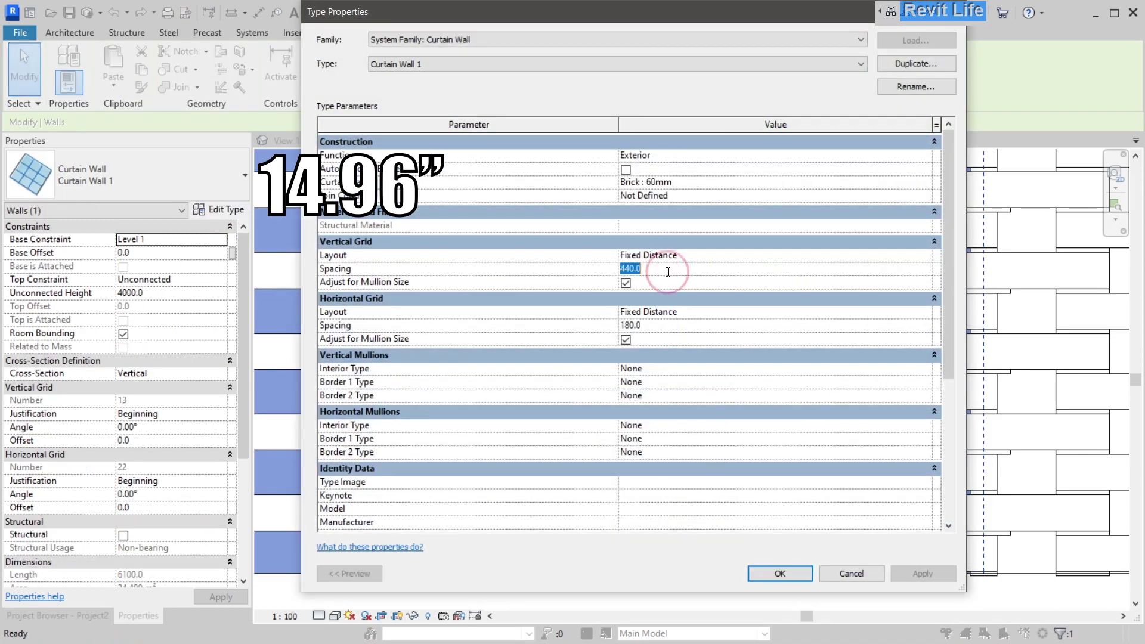
text(380)
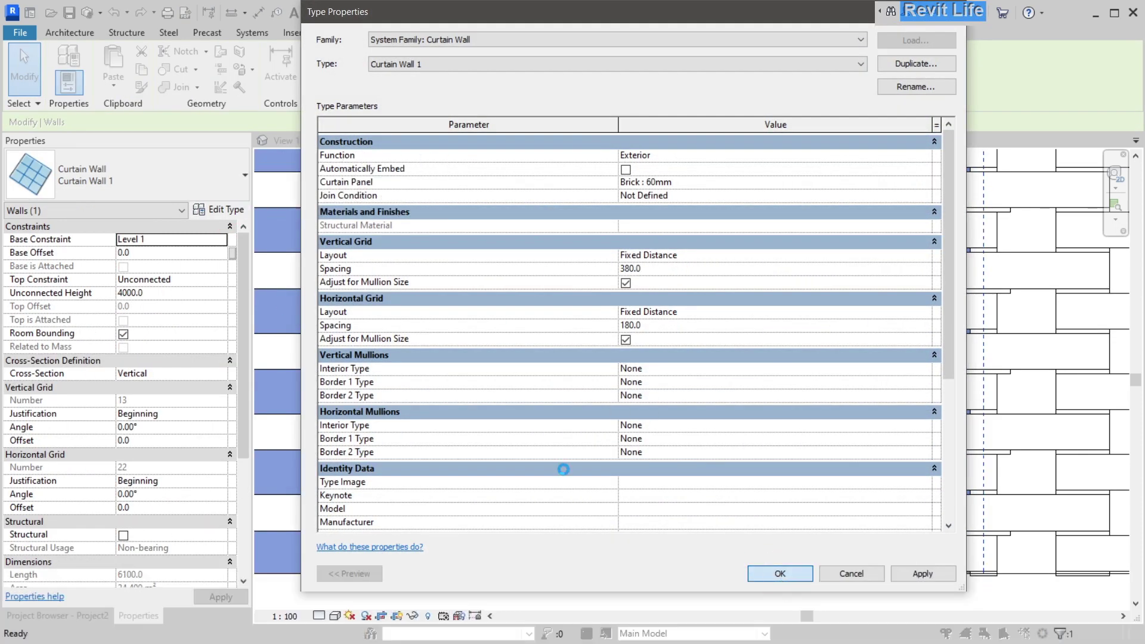
key(Return)
key(Escape)
Measure the height of a brick in the original wall
key(d)
key(i)
key(Escape)
key(d)
key(i)
scroll(552, 418, up, 3)
click(552, 420)
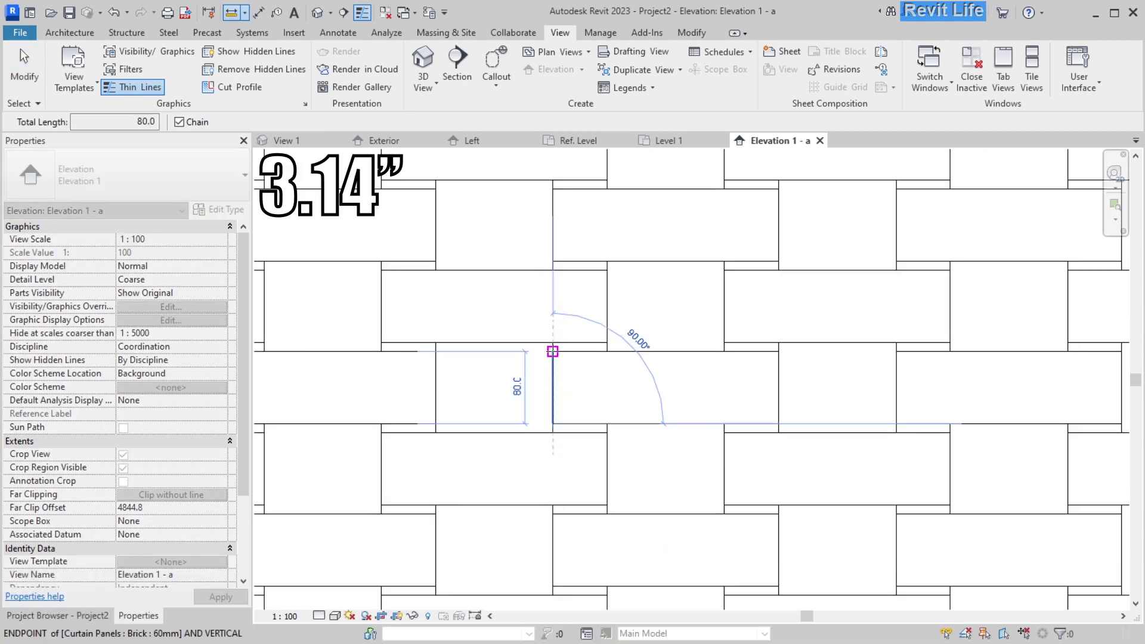
key(Escape)
key(Escape)
Set the vertical grid spacing of the copied wall's type, Curtain Wall 2, to 260
scroll(708, 442, down, 5)
click(710, 438)
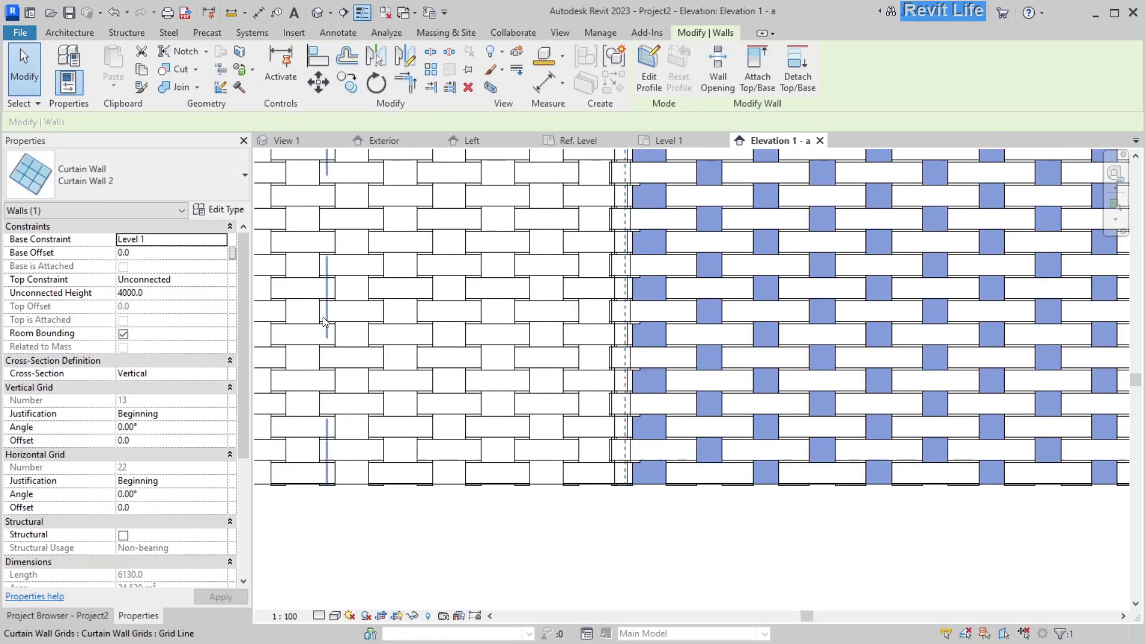
click(219, 209)
click(660, 269)
text(260)
key(Return)
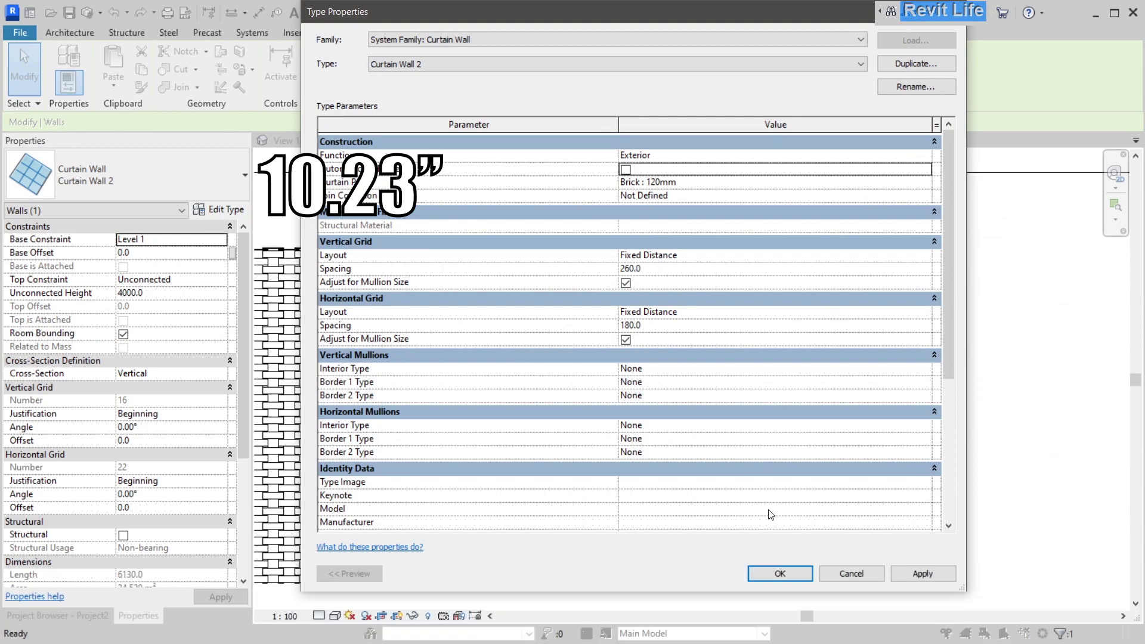
key(Escape)
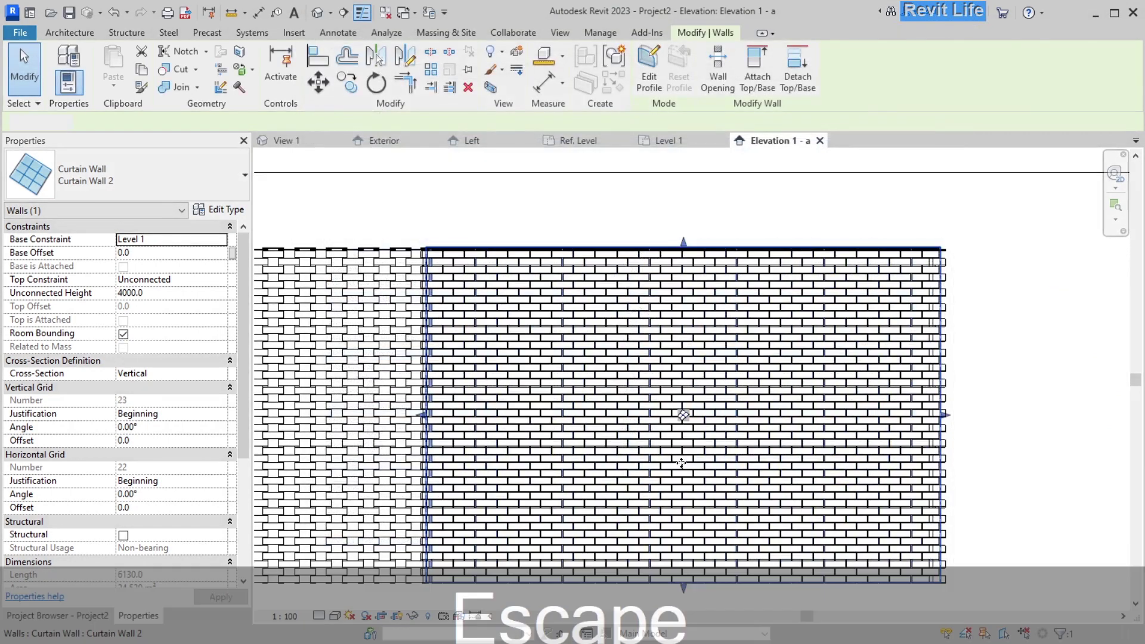
Select one brick panel in the copied wall and check the side seam and spacing parameters of its 120mm type
scroll(560, 533, up, 5)
click(549, 499)
key(Escape)
key(Escape)
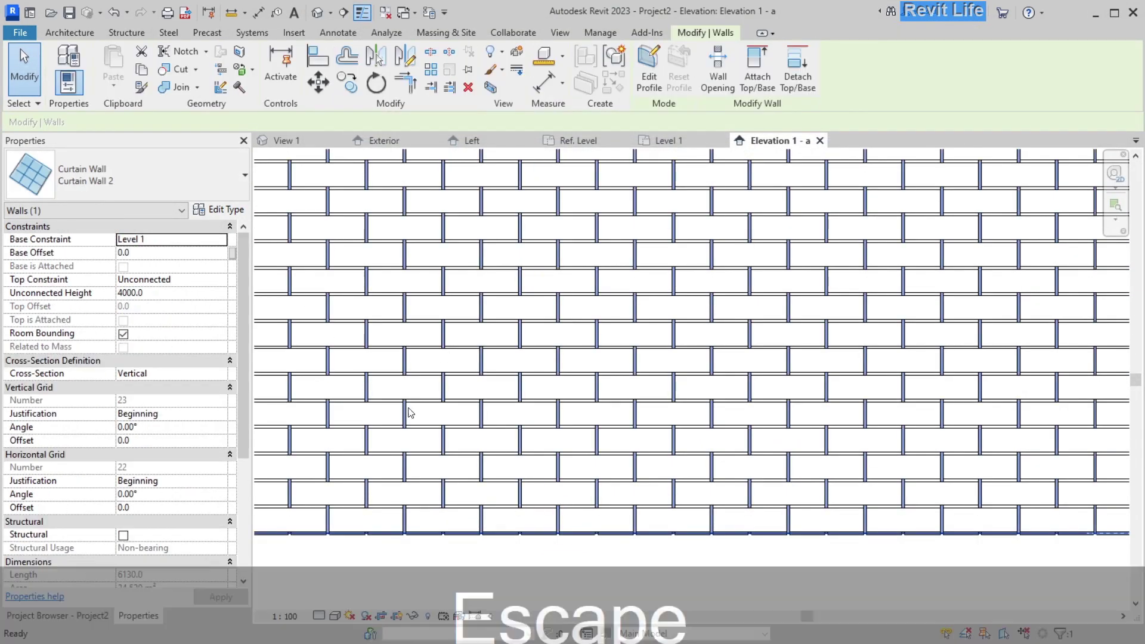
key(Tab)
key(Tab)
click(511, 492)
click(218, 210)
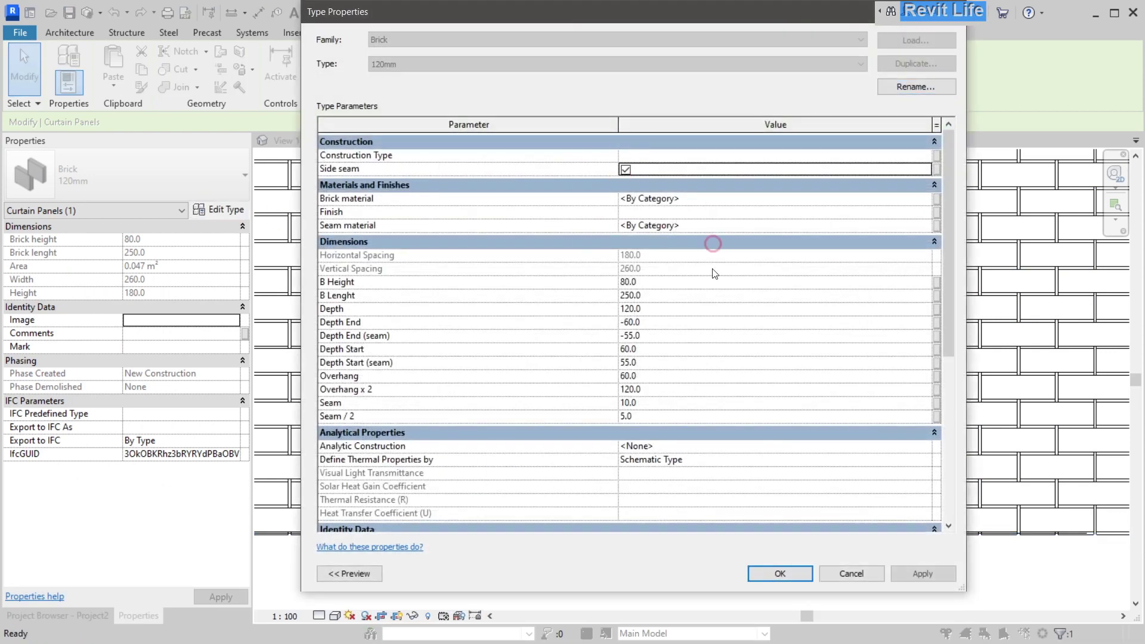
key(Escape)
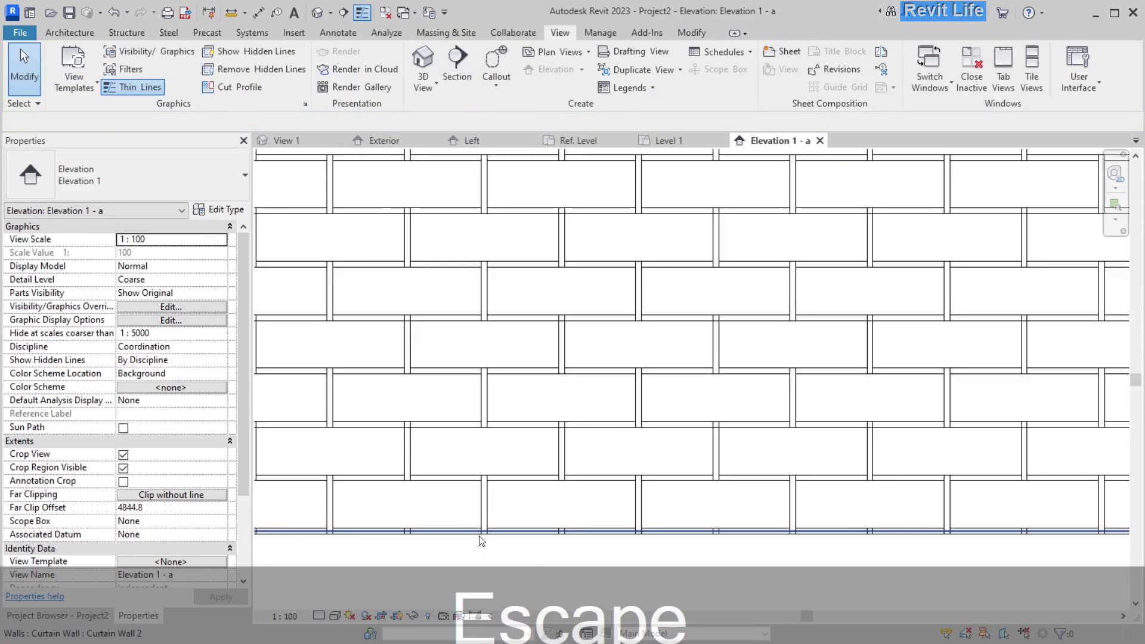
Switch the elevation's visual style from hidden line to a shaded display and examine the brick walls
scroll(507, 251, up, 3)
click(335, 615)
click(360, 570)
scroll(504, 396, down, 2)
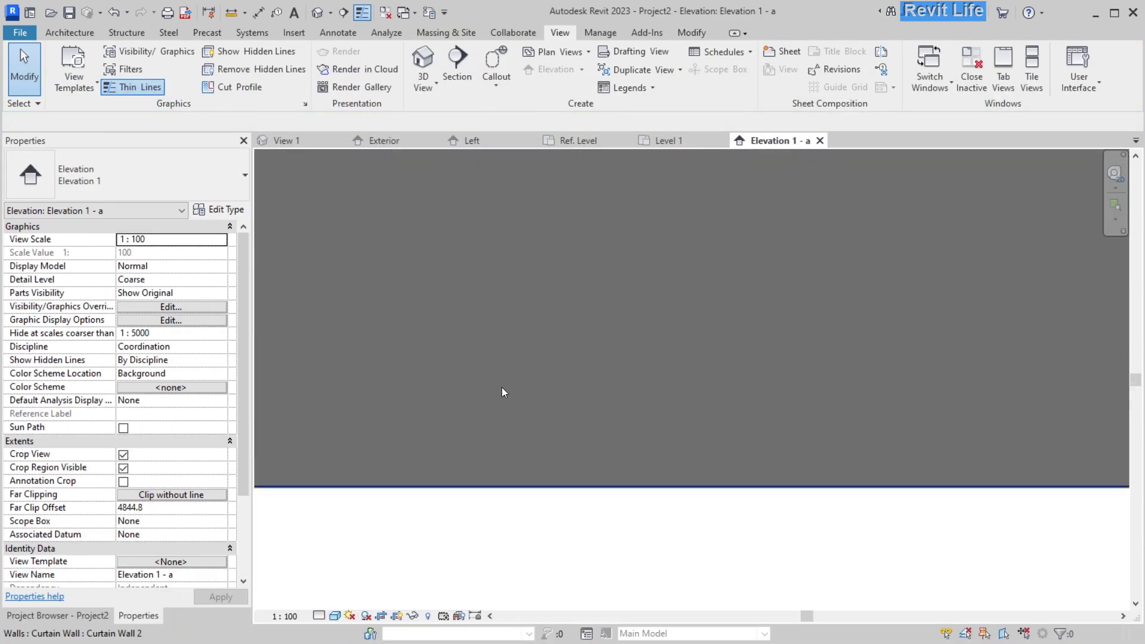
middle_drag(504, 397, 652, 435)
scroll(652, 435, up, 2)
scroll(718, 405, down, 7)
middle_drag(746, 414, 619, 502)
scroll(332, 445, up, 1)
Open the default 3D view and examine the perforated brickwork of the original wall up close
click(317, 11)
shift+middle_drag(585, 387, 977, 320)
scroll(522, 406, up, 5)
middle_drag(521, 407, 448, 269)
scroll(448, 268, up, 4)
shift+middle_drag(442, 335, 462, 313)
scroll(493, 355, up, 2)
scroll(454, 358, down, 4)
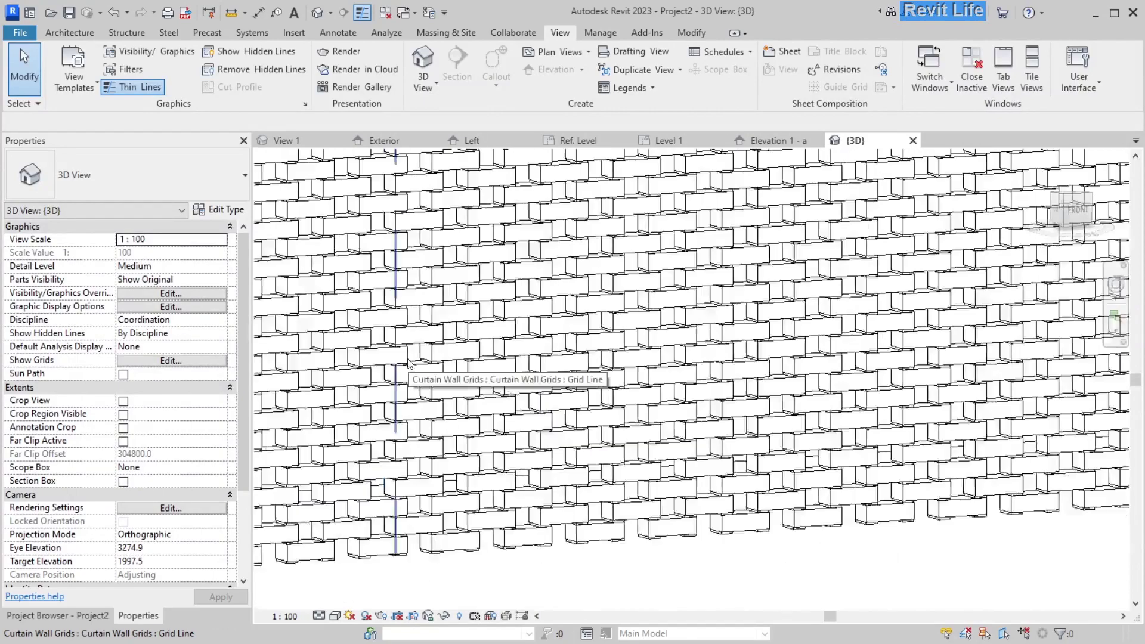
Turn on shadows in the 3D view and inspect the bricks and seams of the original wall up close
click(363, 616)
shift+middle_drag(396, 382, 501, 404)
scroll(501, 403, up, 8)
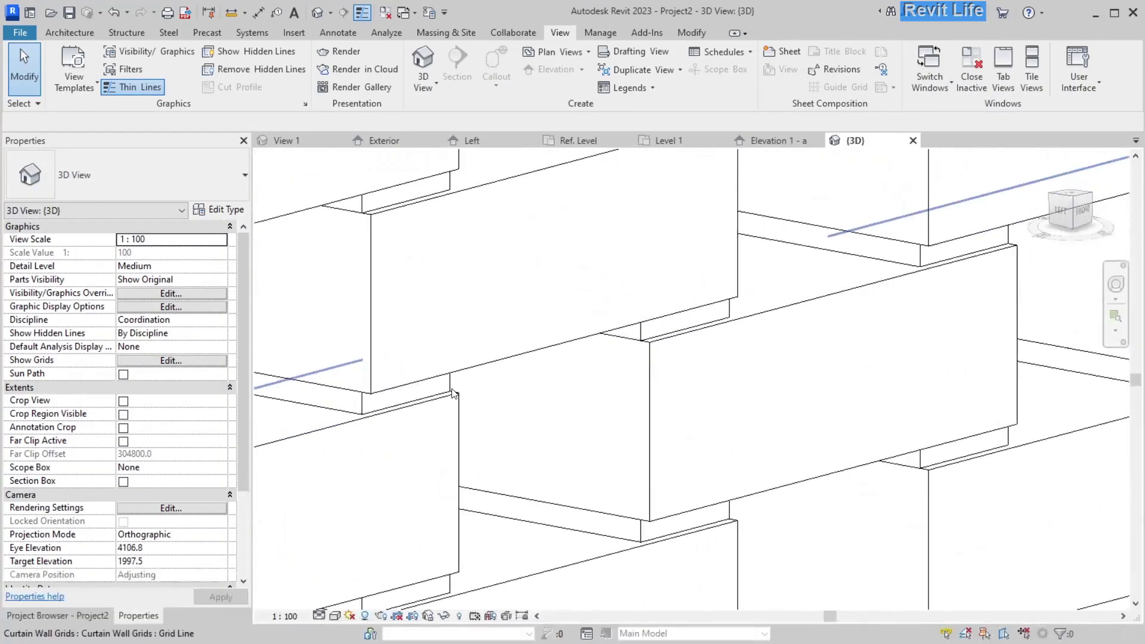
key(Escape)
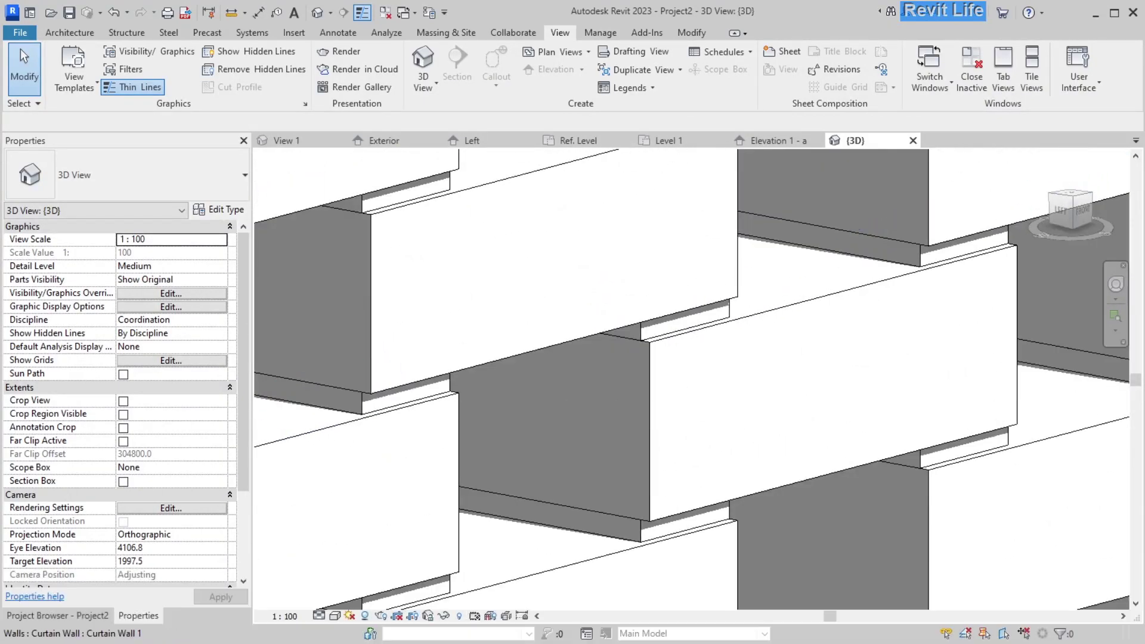